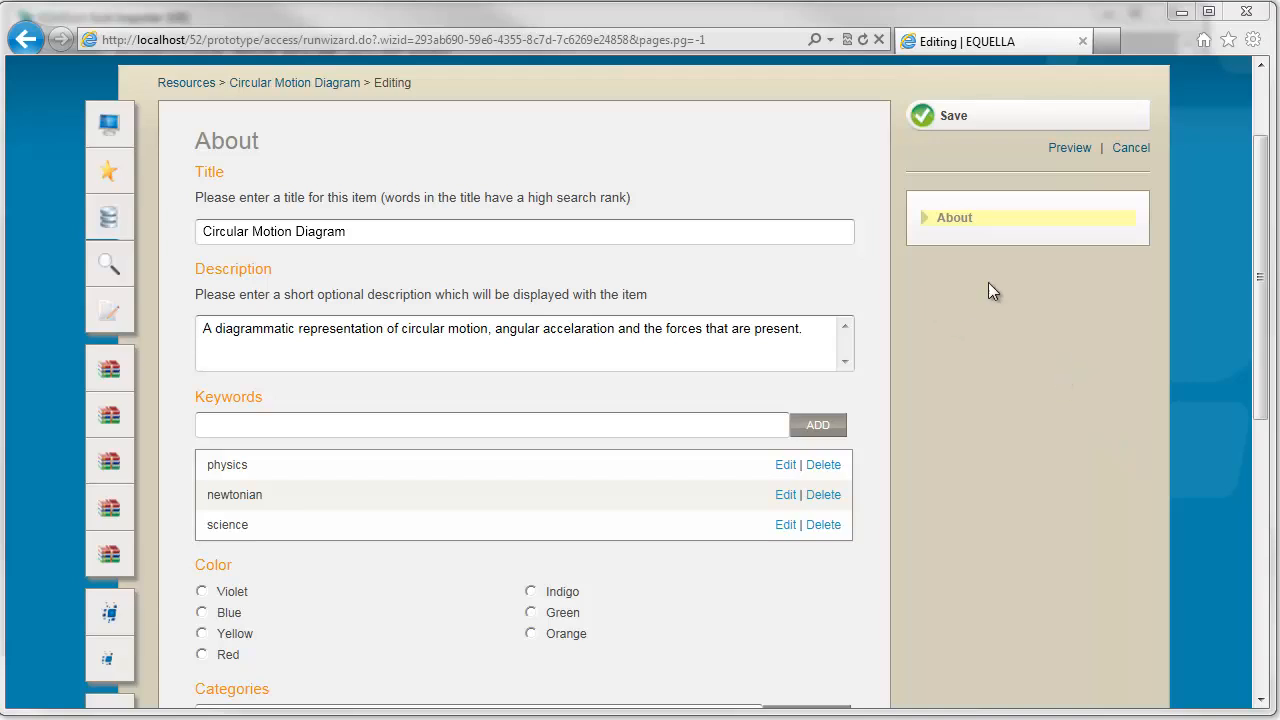
# Step: Inspect the Circular Motion Diagram item's Hyperlinks control and its URL entry form, then cancel editing the item
pyautogui.moveTo(1261, 277); pyautogui.dragTo(1267, 435)
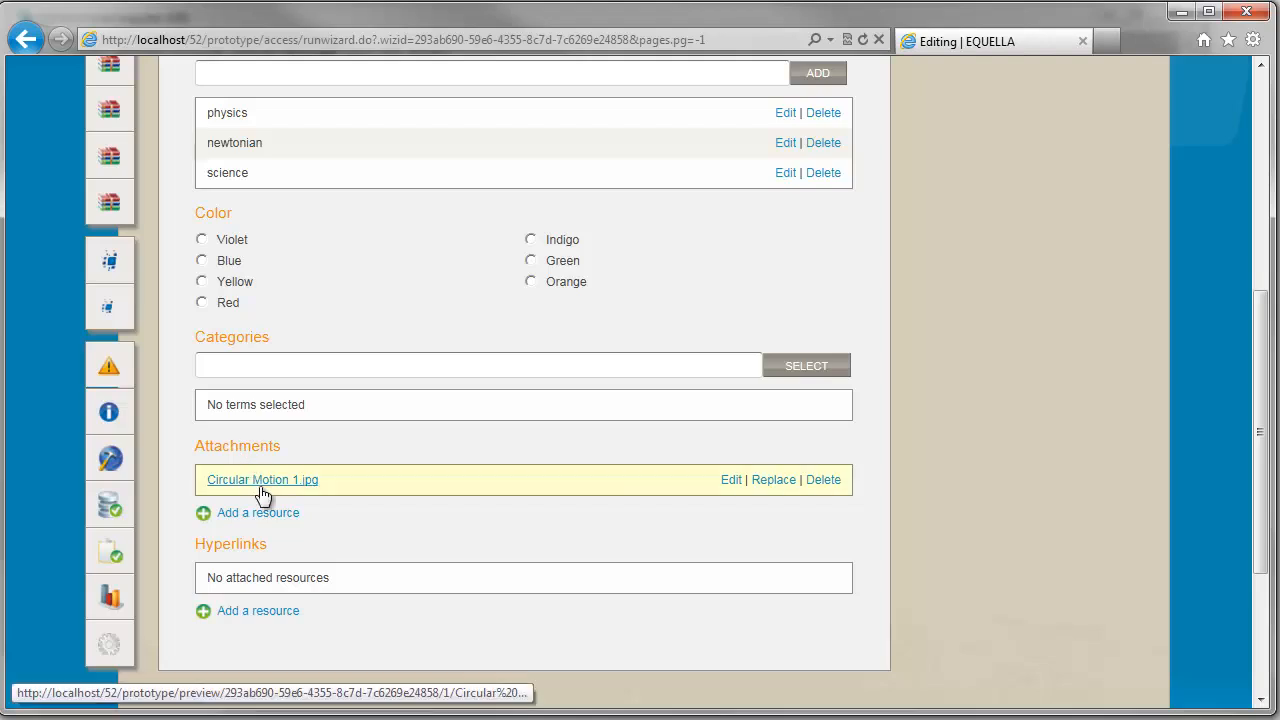
pyautogui.click(258, 611)
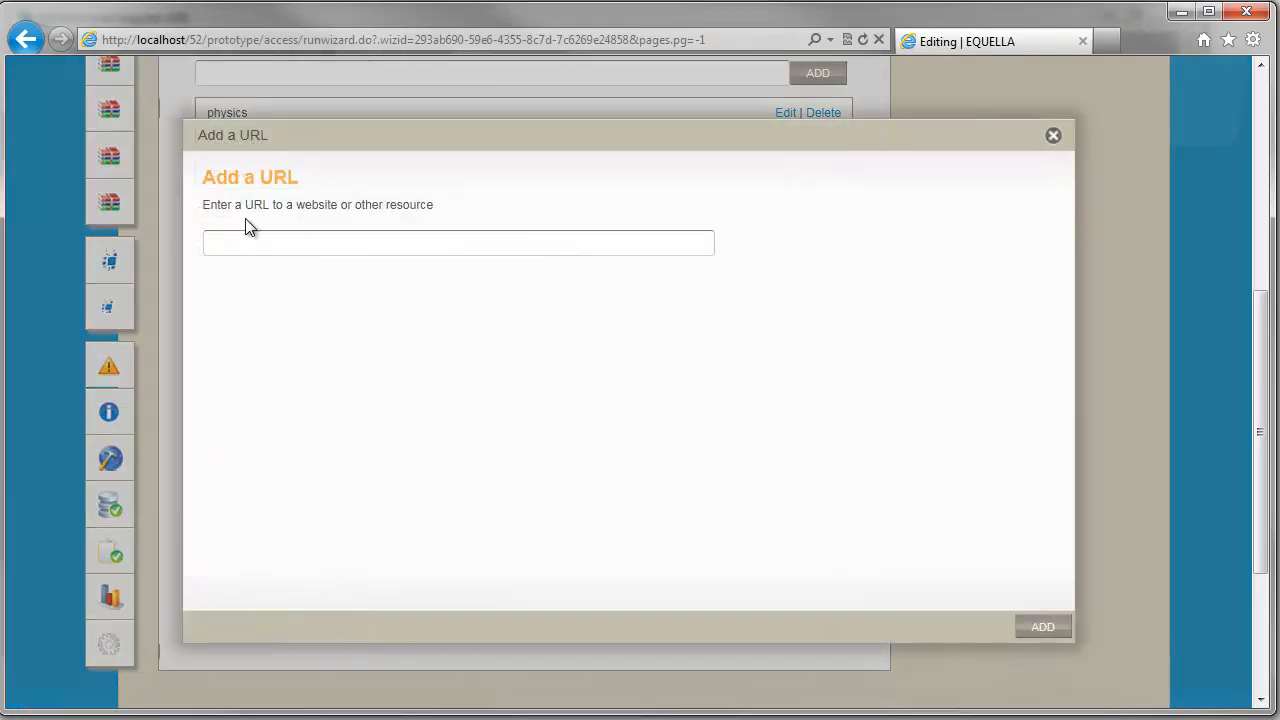
pyautogui.click(1053, 133)
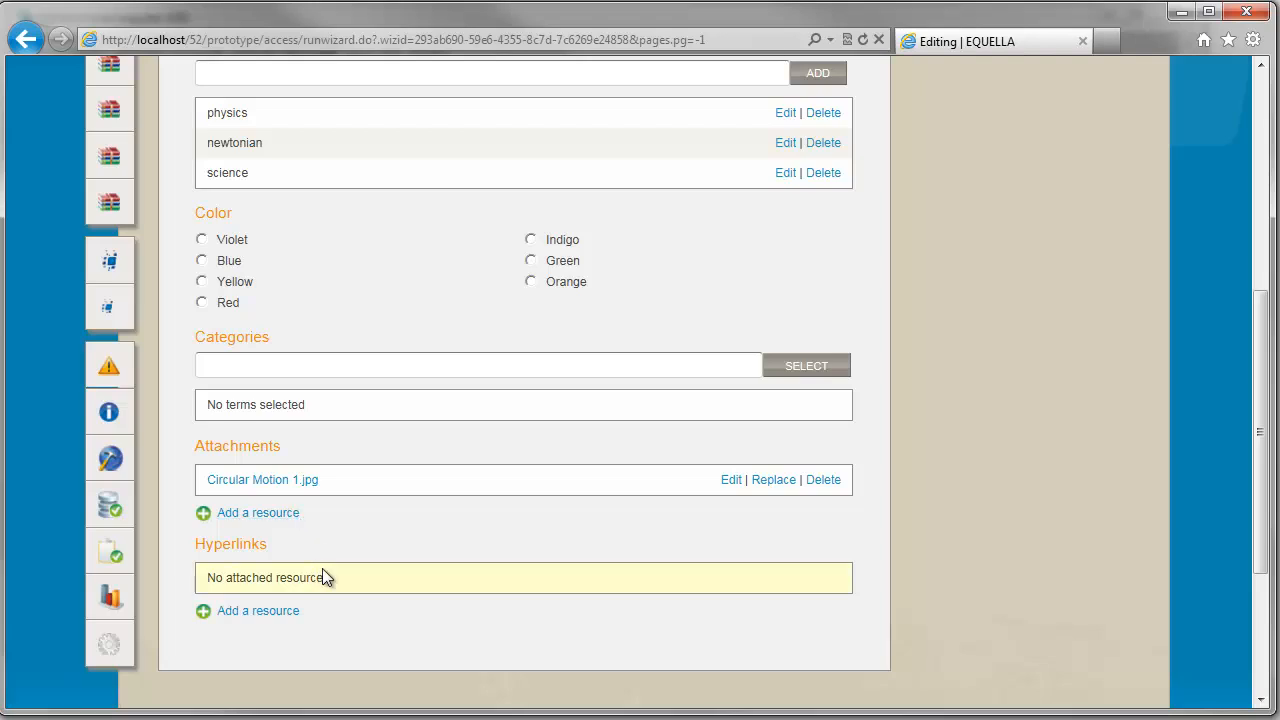
pyautogui.moveTo(1262, 313); pyautogui.dragTo(1262, 113)
pyautogui.click(1140, 252)
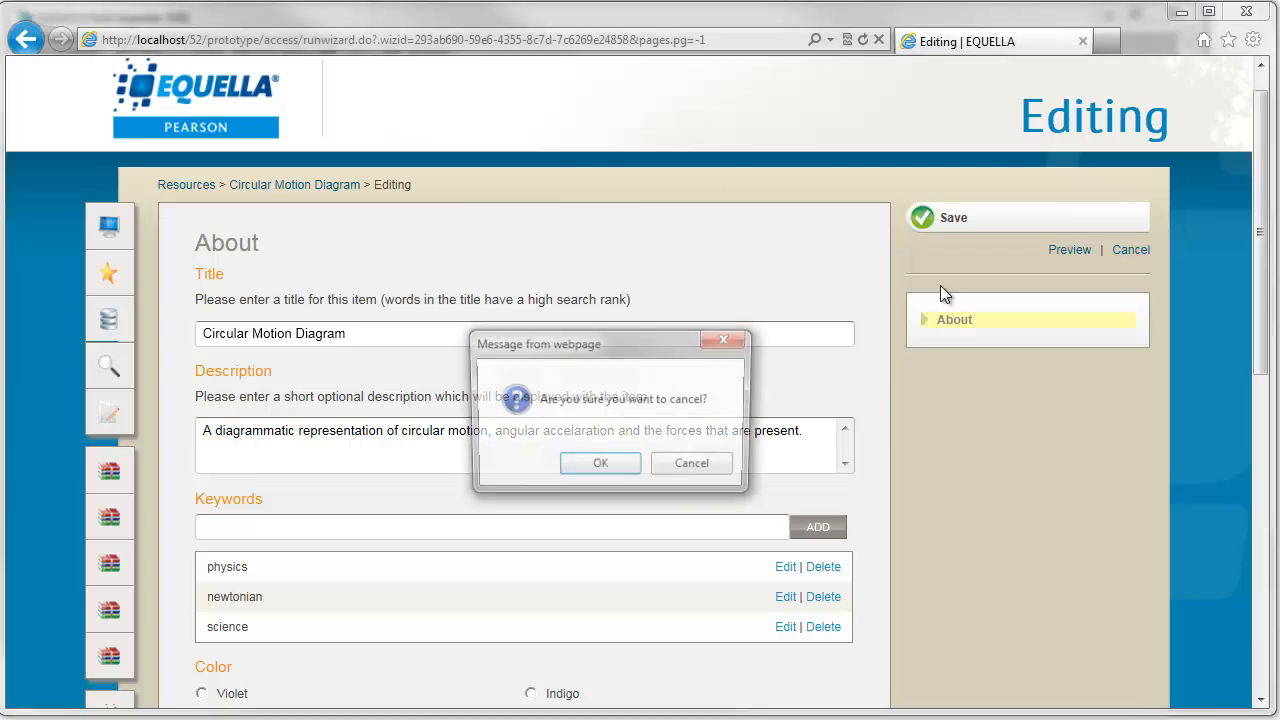
pyautogui.click(621, 470)
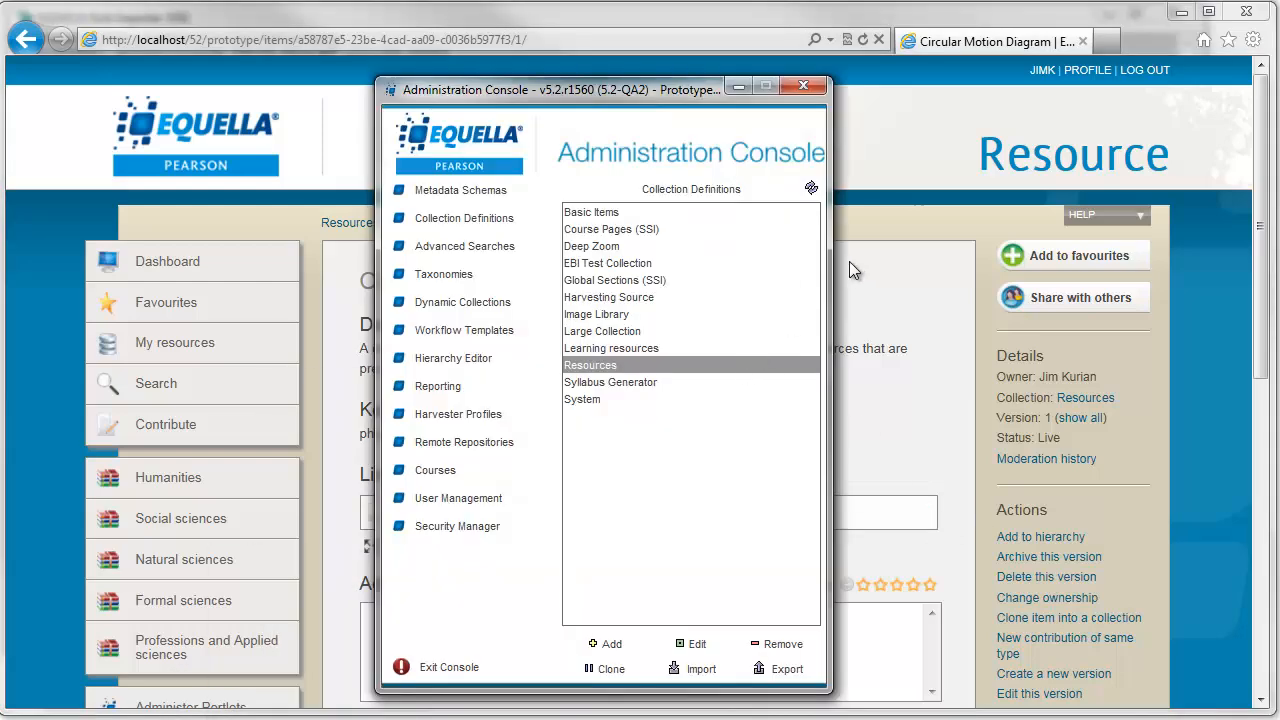
# Step: Review the Attachments and Hyperlinks controls in the Resources collection's wizard definition, including their metadata targets
pyautogui.doubleClick(595, 367)
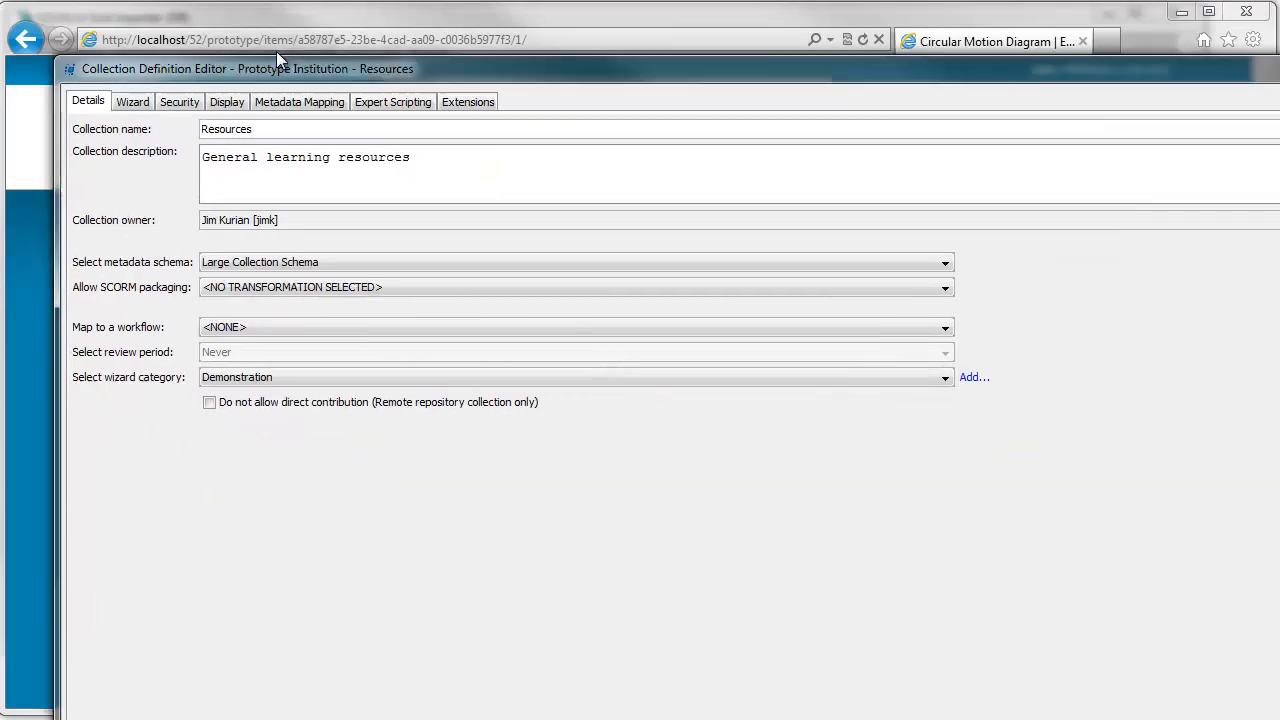
pyautogui.click(107, 88)
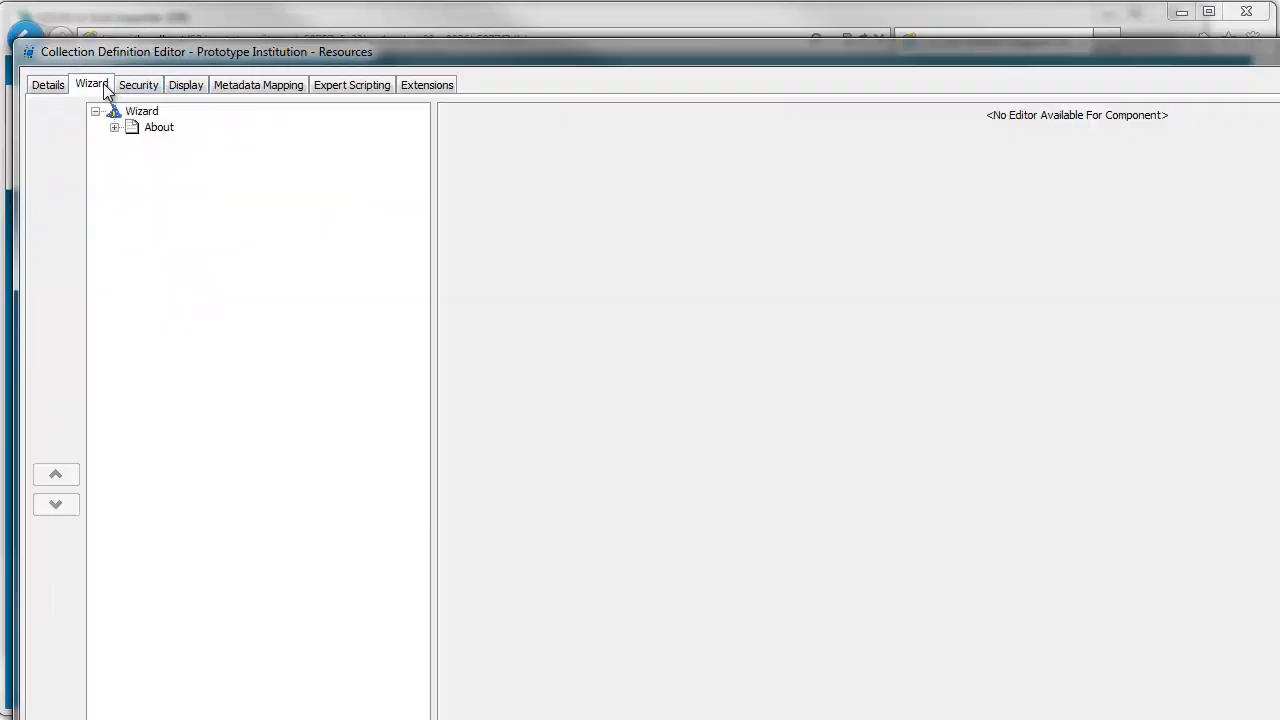
pyautogui.click(113, 124)
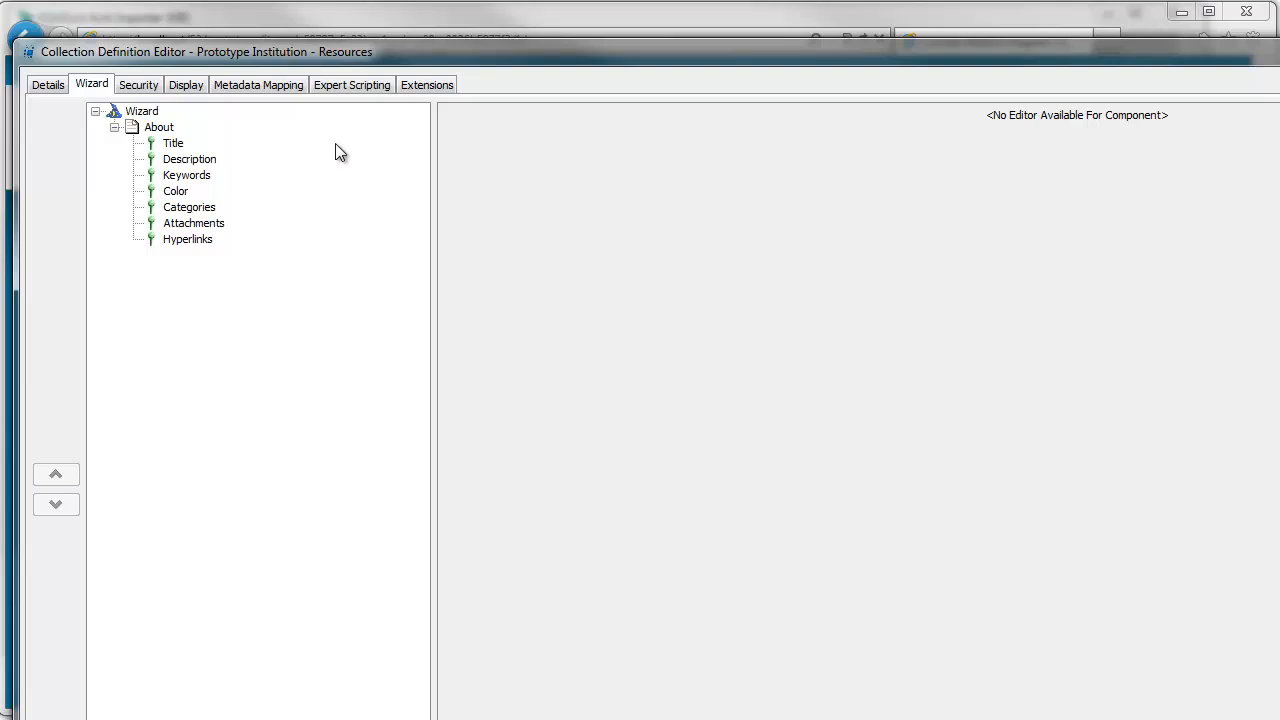
pyautogui.click(198, 224)
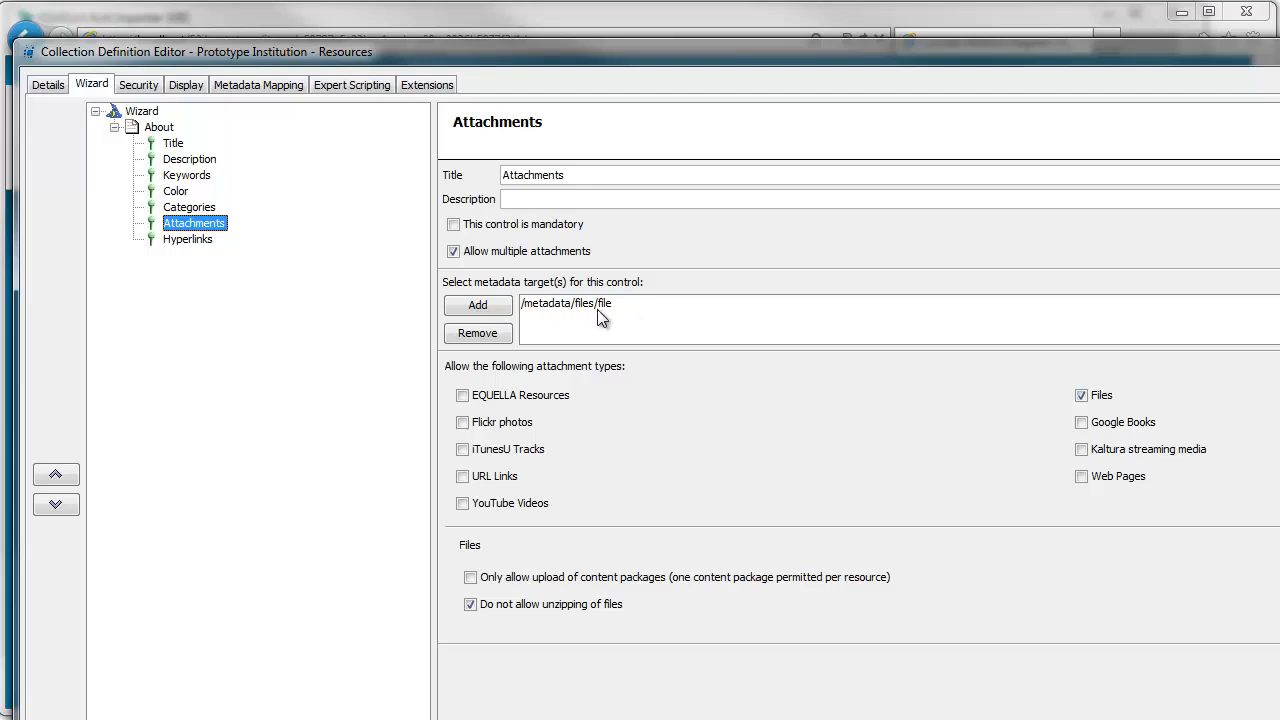
pyautogui.click(210, 241)
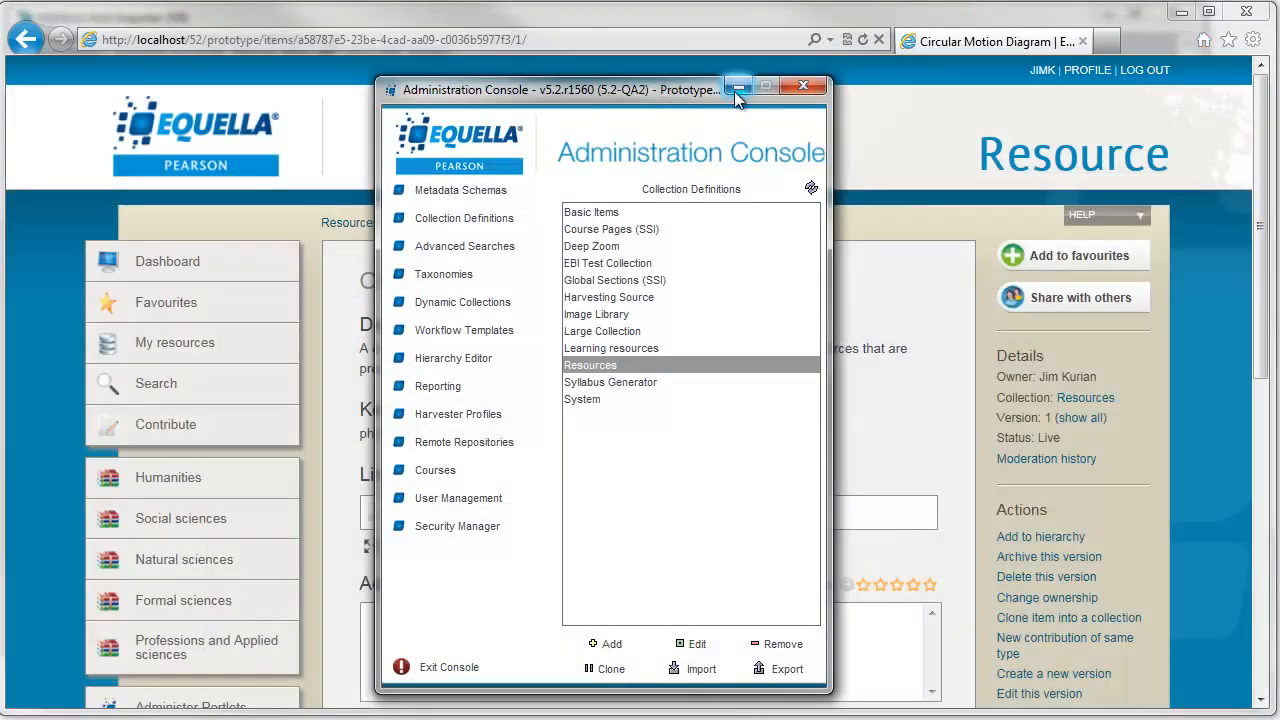
pyautogui.click(736, 89)
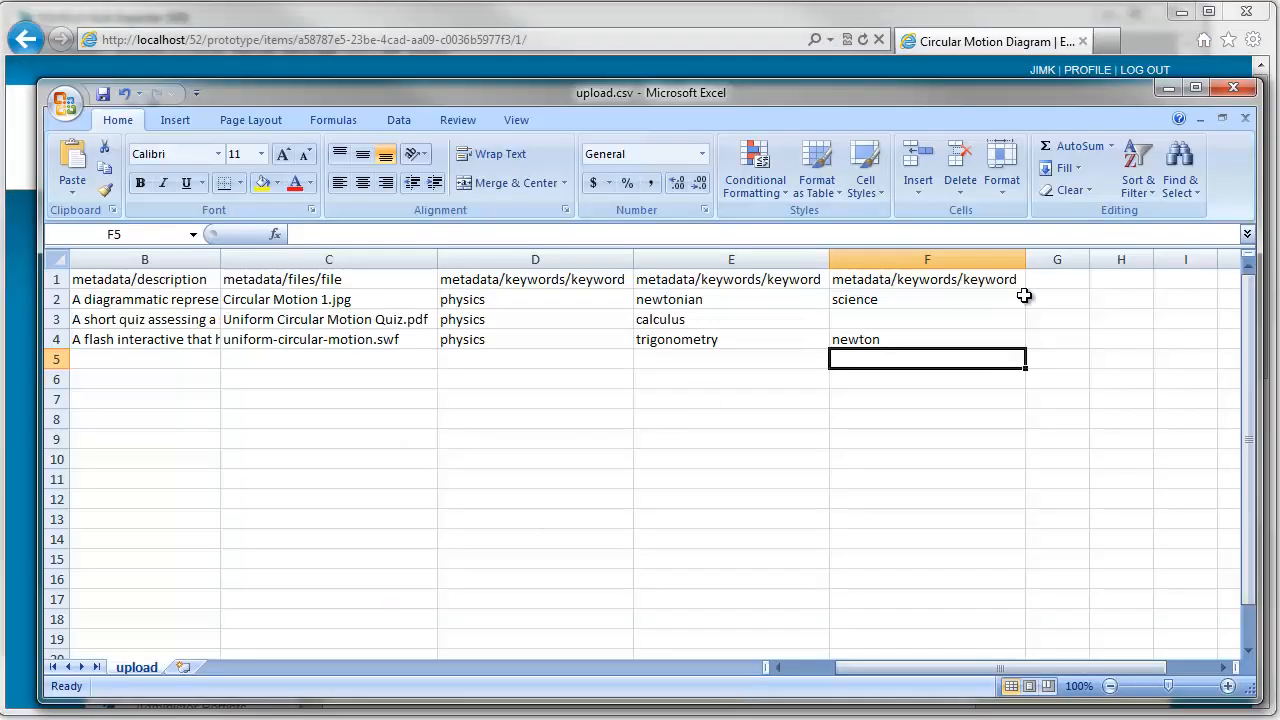
# Step: Enter the heading metadata/hyperlinks/hyperlink in cell G1 of upload.csv and fit column G to its contents
pyautogui.click(1056, 279)
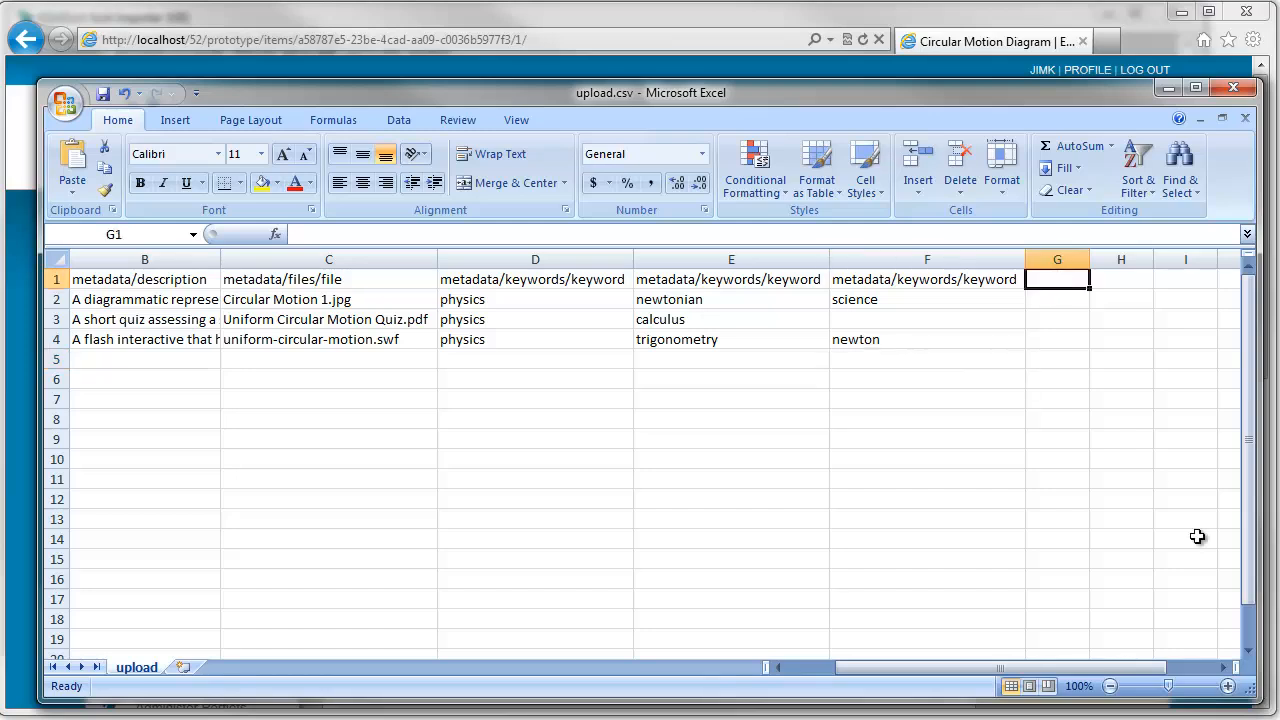
pyautogui.write('metadata')
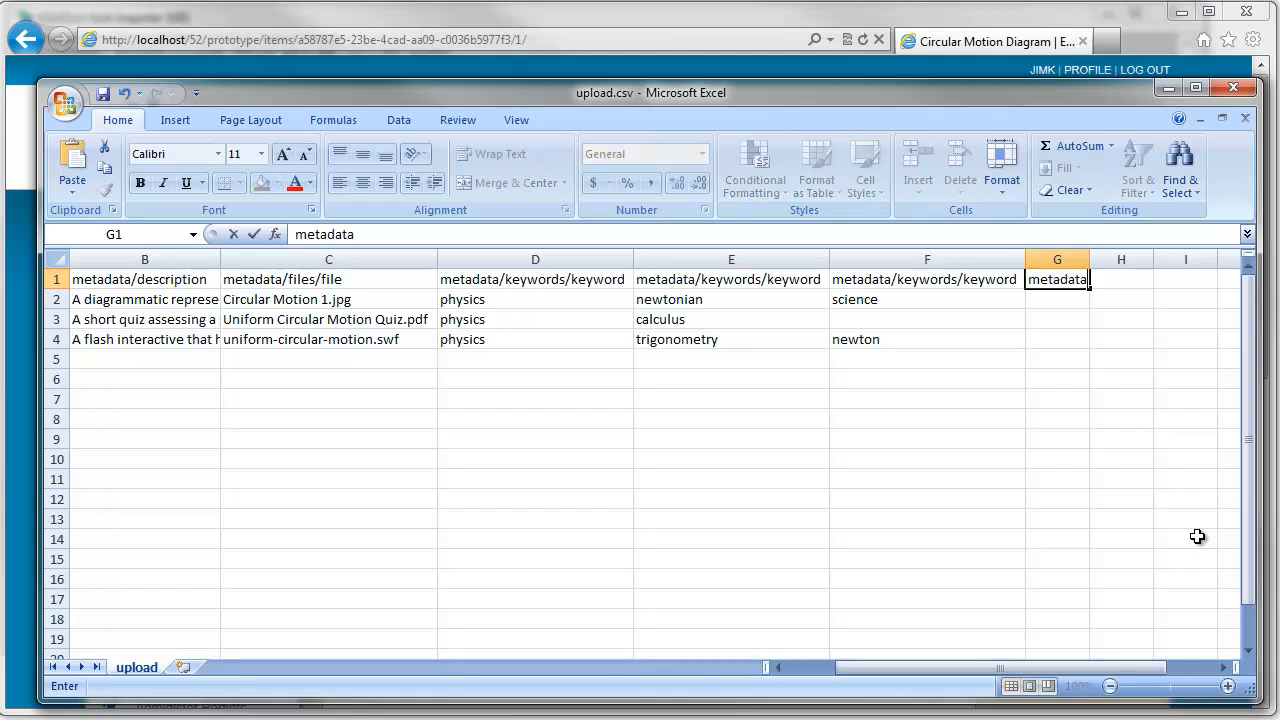
pyautogui.write('/')
pyautogui.write('hyperl')
pyautogui.press('BackSpace')
pyautogui.write('perlinks')
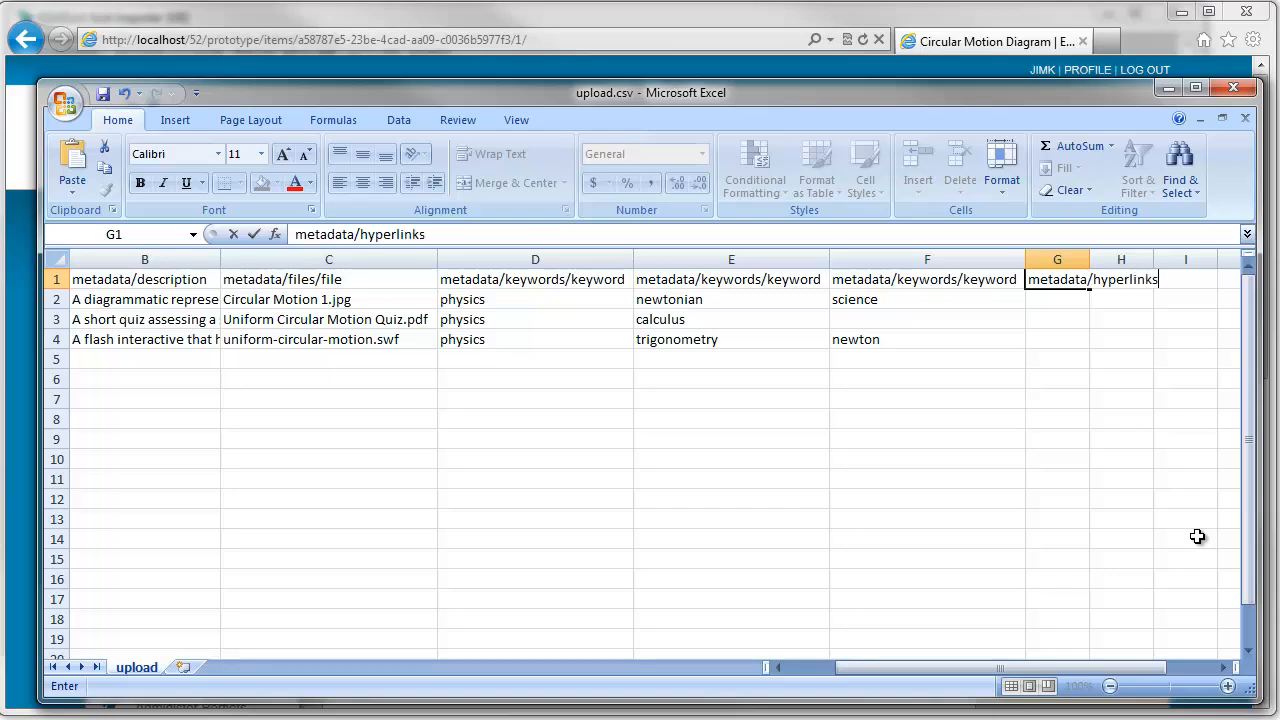
pyautogui.write('/hyperlink')
pyautogui.press('Return')
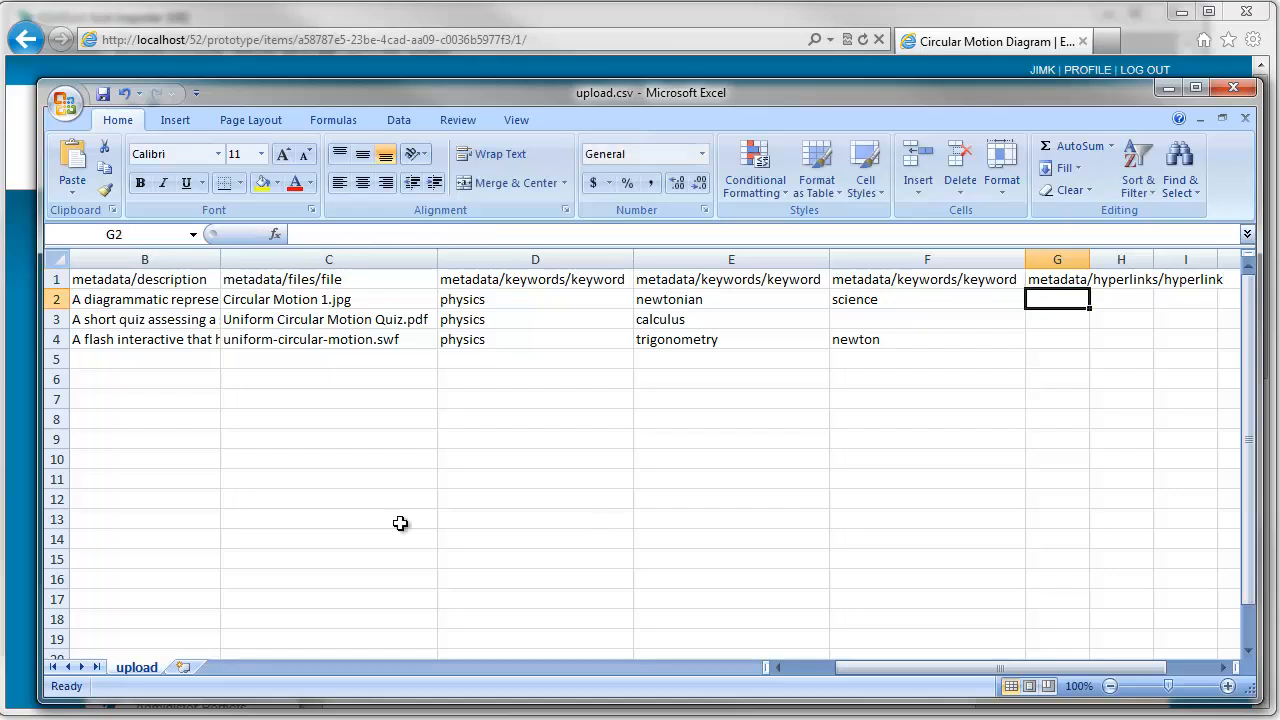
pyautogui.click(1224, 668)
pyautogui.click(1224, 668)
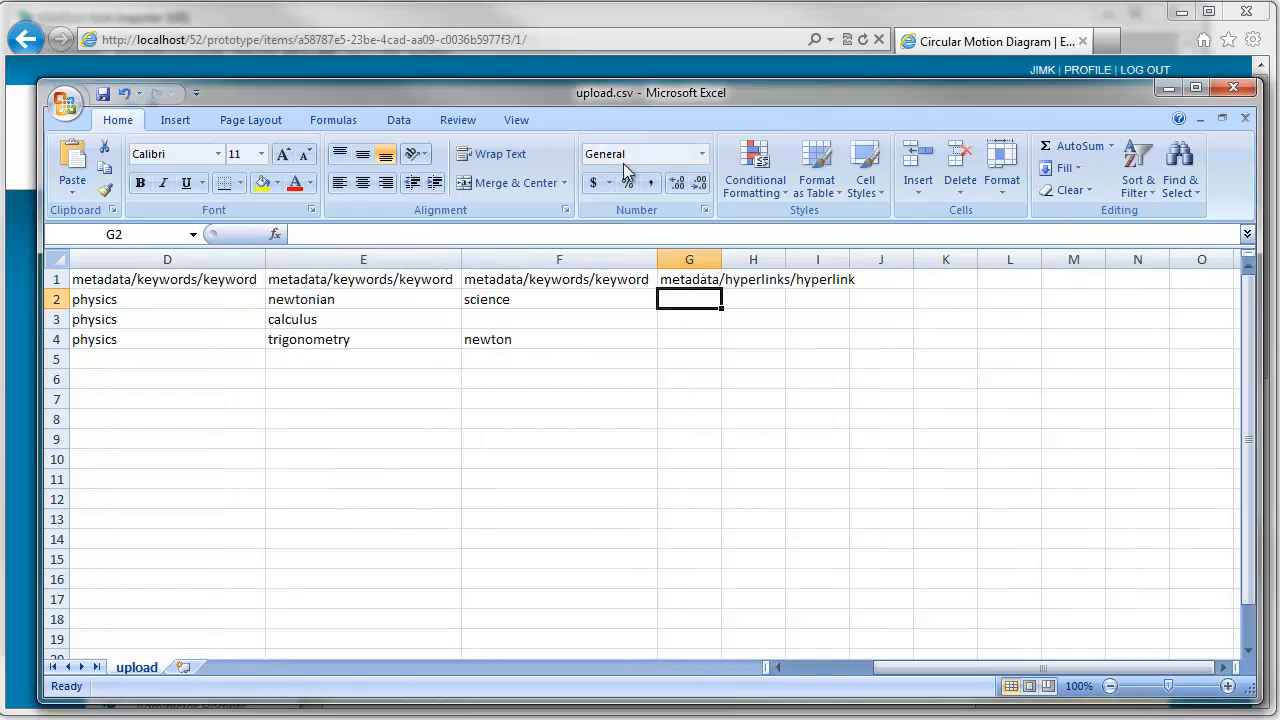
pyautogui.doubleClick(721, 263)
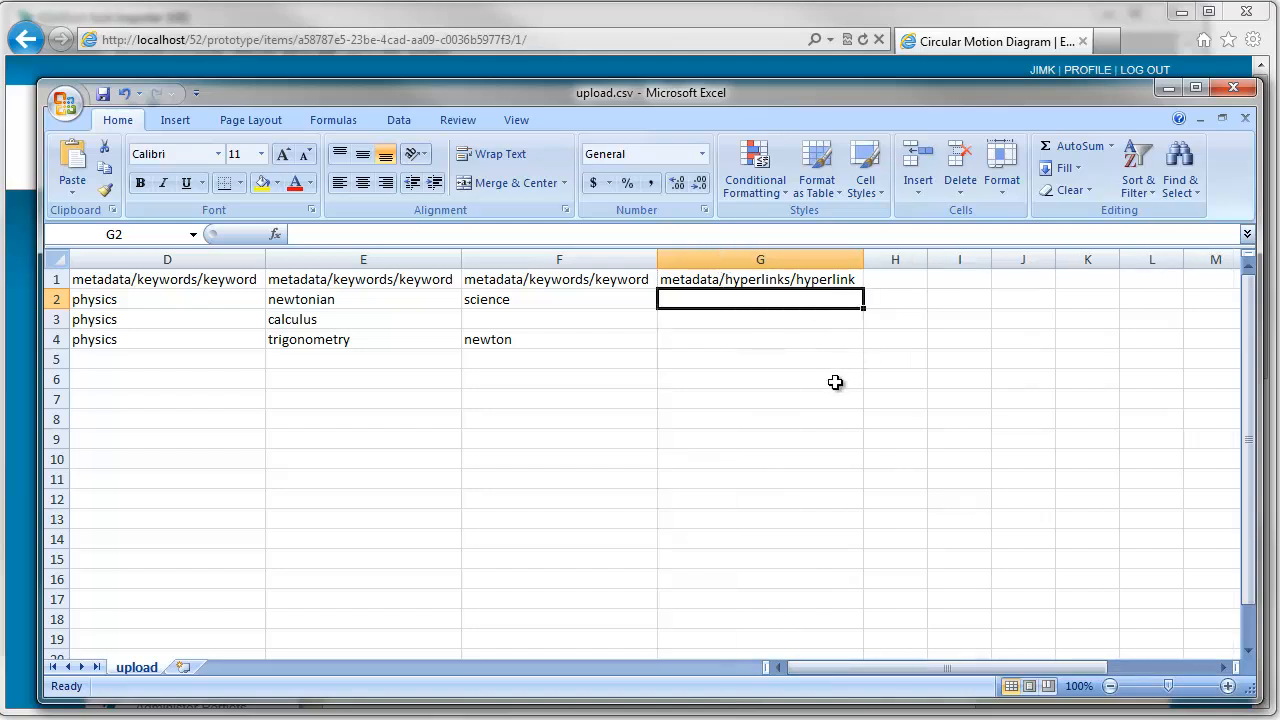
pyautogui.write('ht')
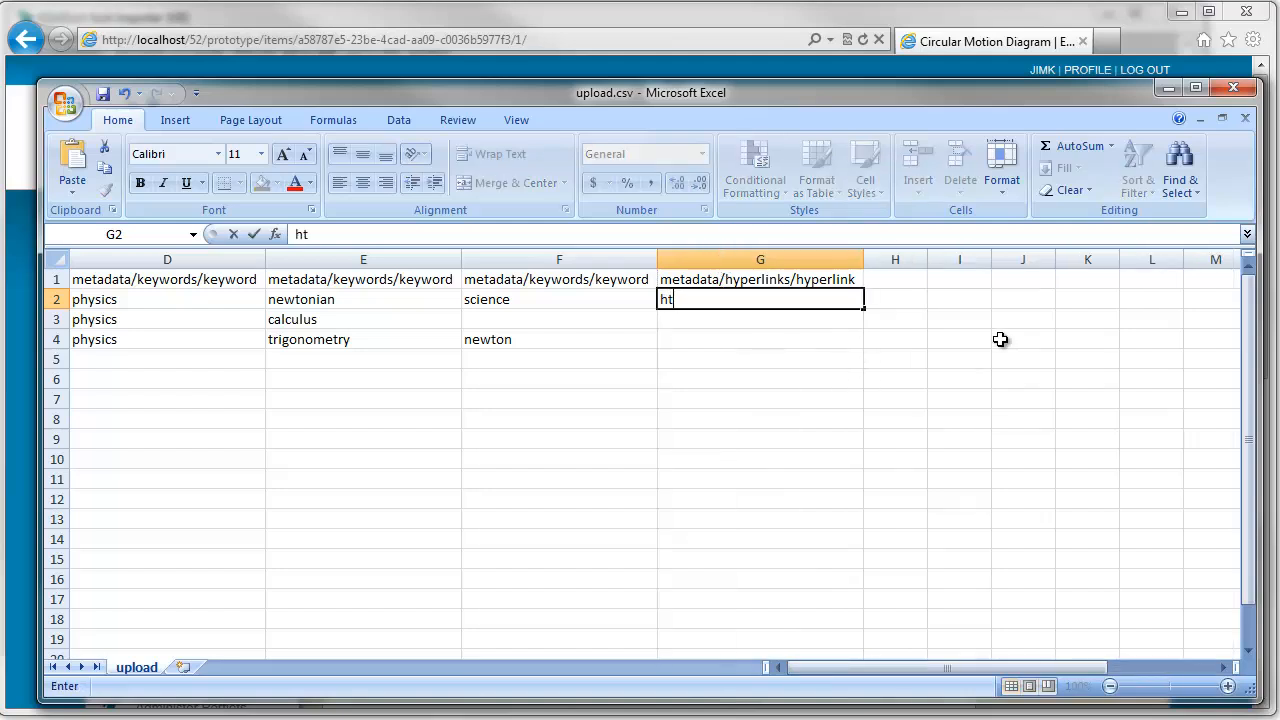
pyautogui.write('tp://www.equel')
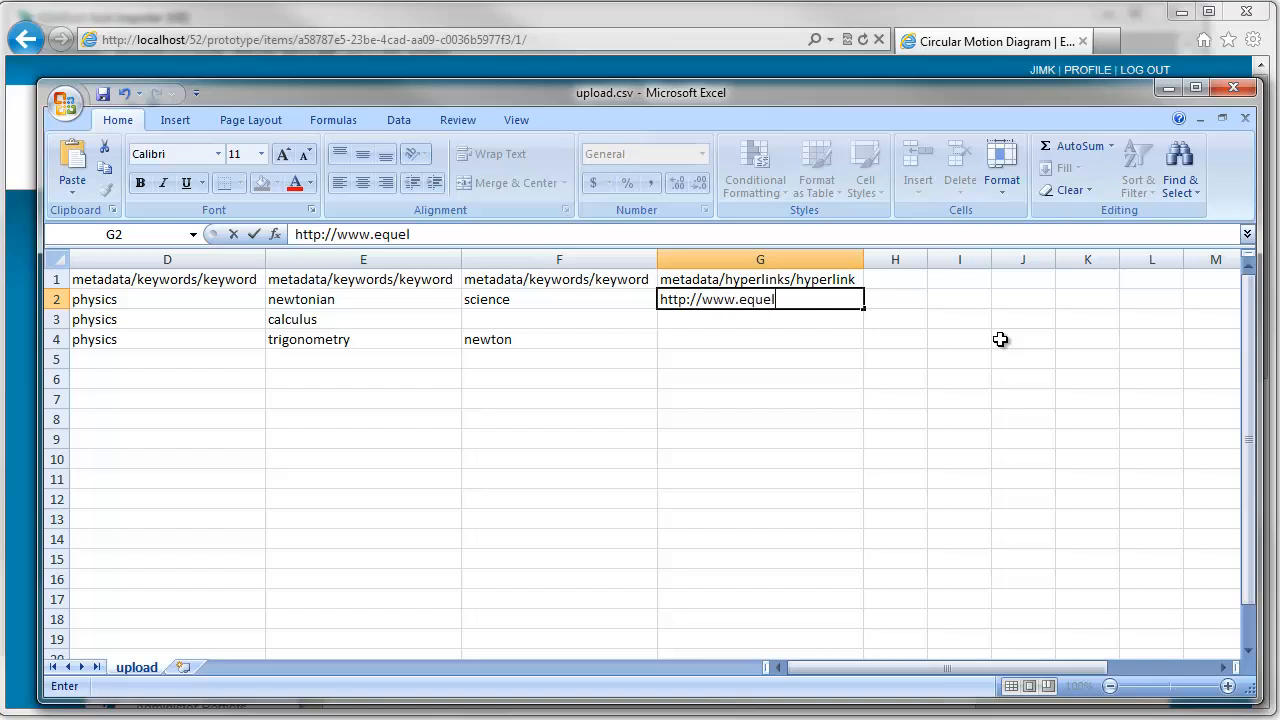
pyautogui.write('la.com')
pyautogui.press('Return')
pyautogui.hotkey('ctrl', 'z')
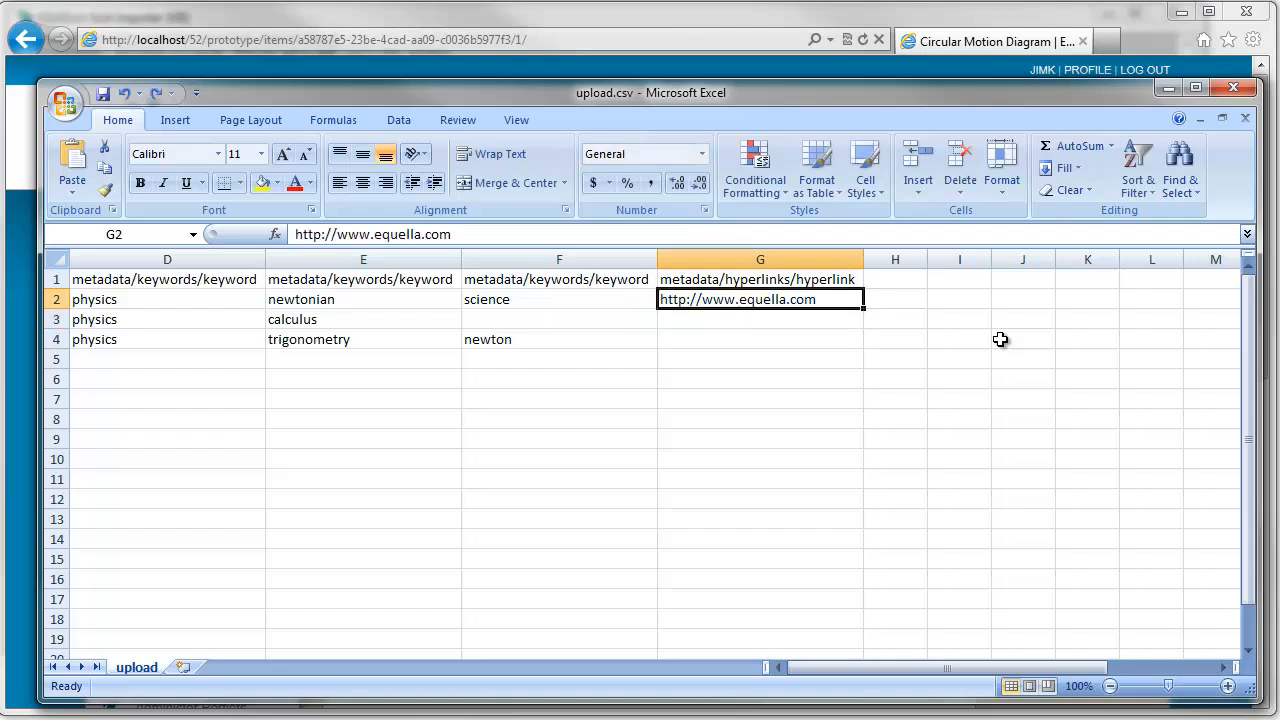
pyautogui.press('Down')
pyautogui.write('http:/')
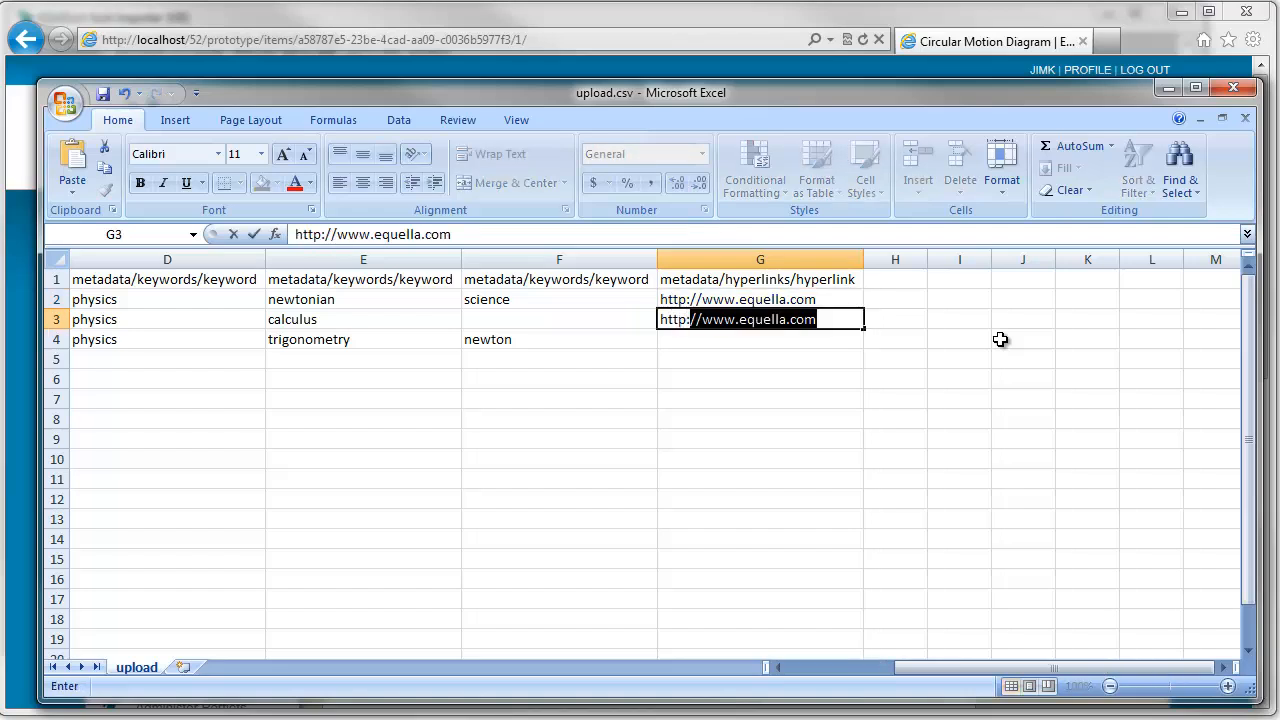
pyautogui.write('/ww.')
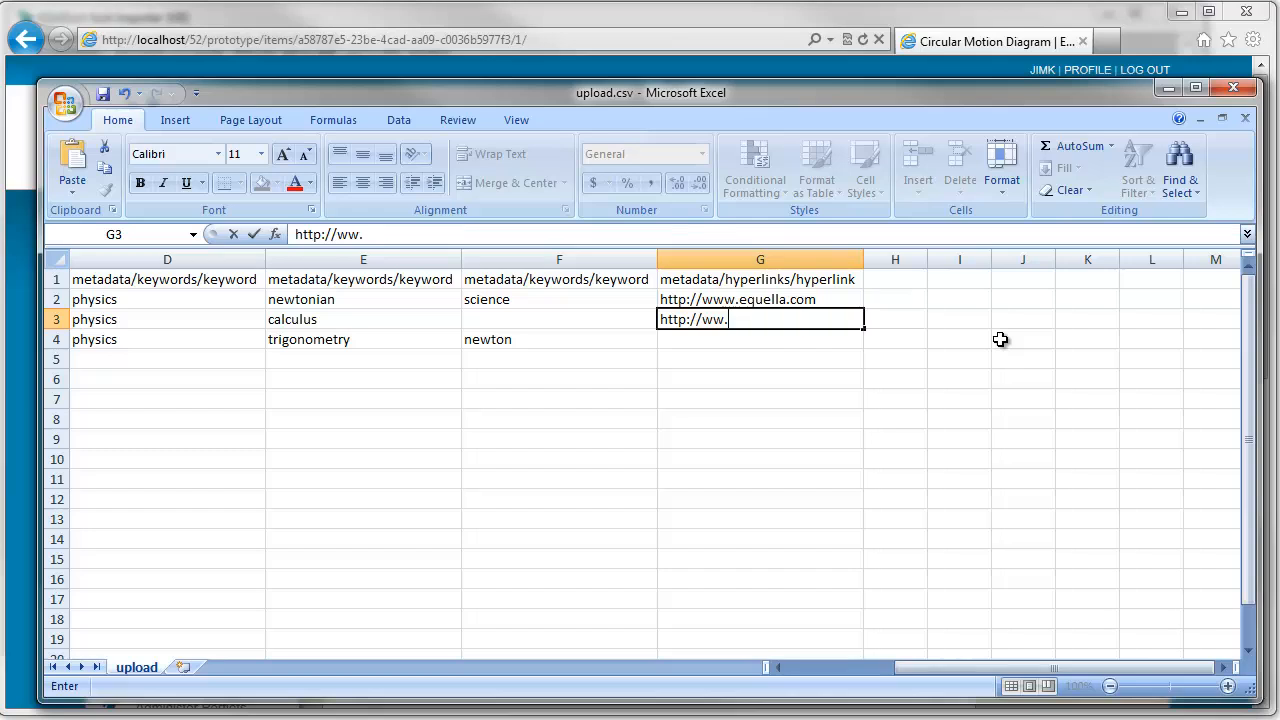
pyautogui.write('w.pear')
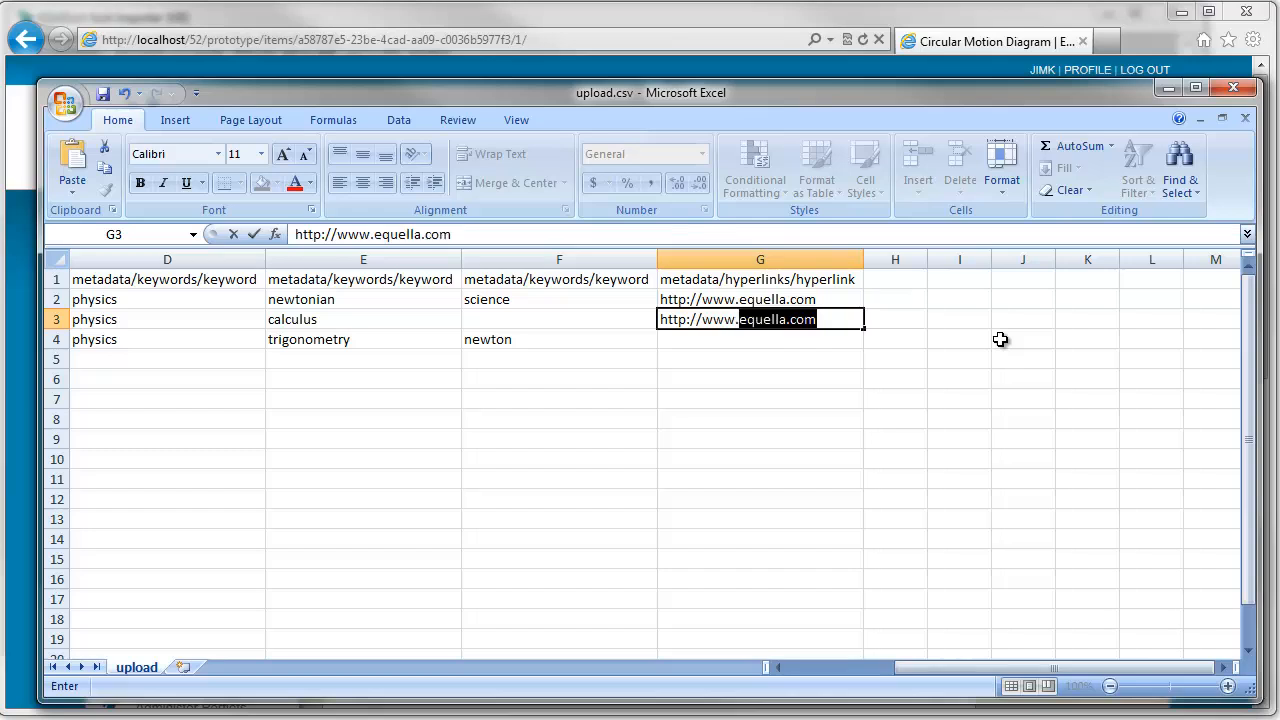
pyautogui.write('son')
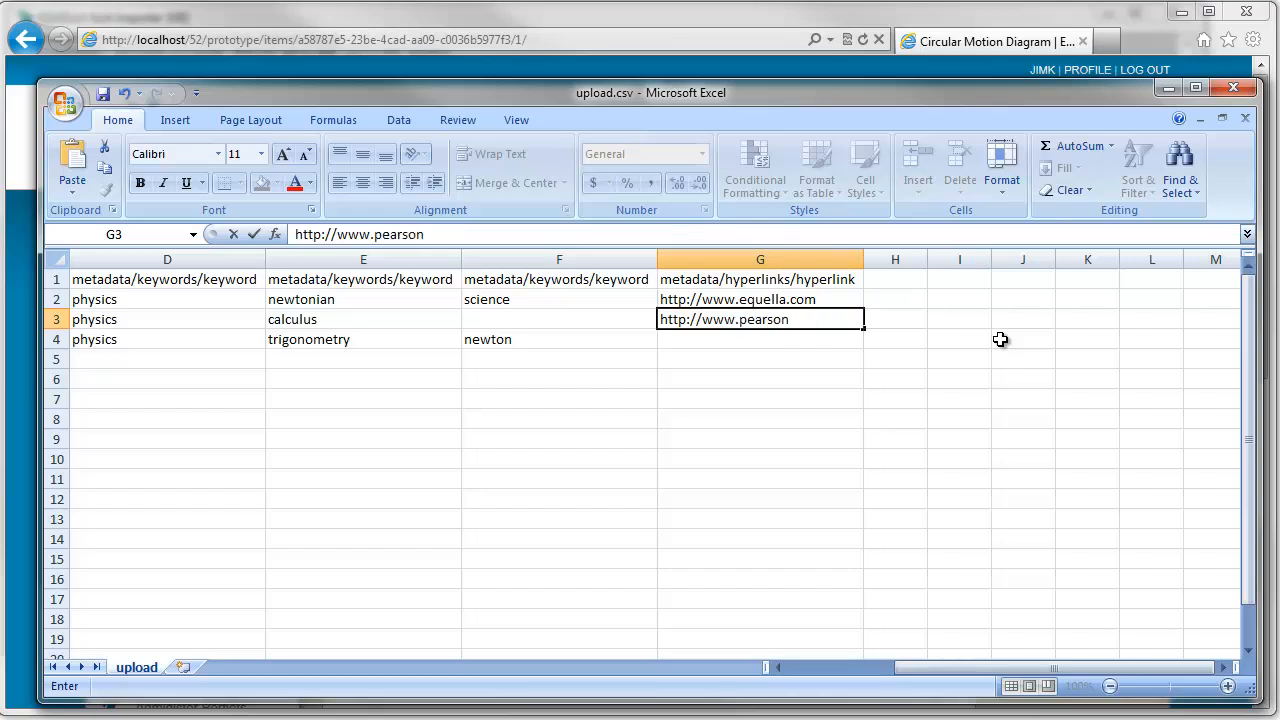
pyautogui.write('.com')
pyautogui.press('Return')
pyautogui.write('http')
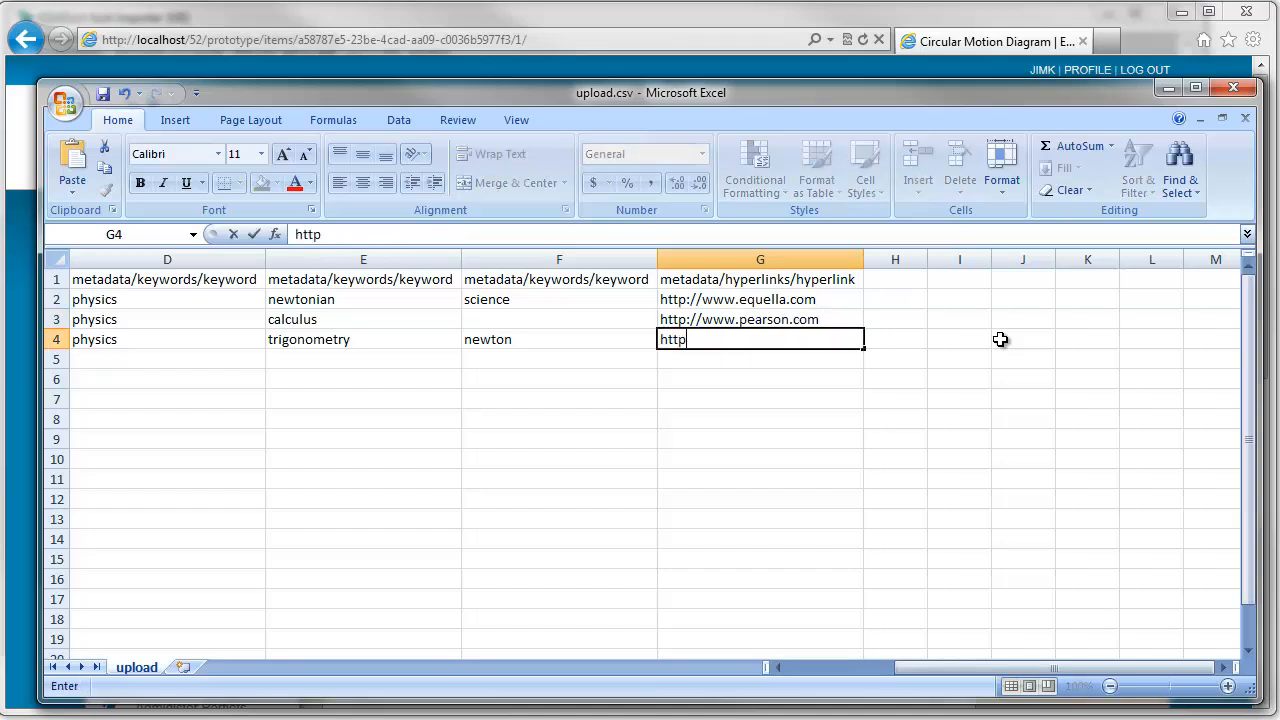
pyautogui.write('://www.goog')
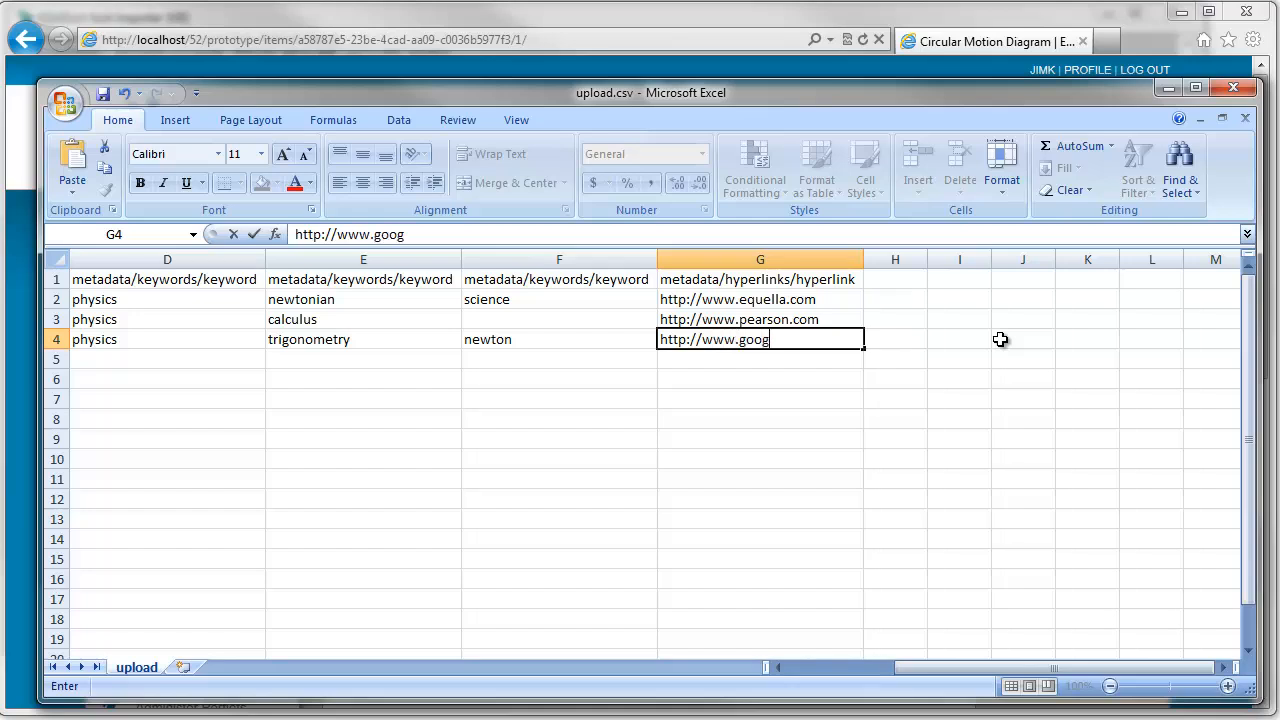
pyautogui.write('le.com')
pyautogui.press('Return')
pyautogui.hotkey('ctrl', 'z')
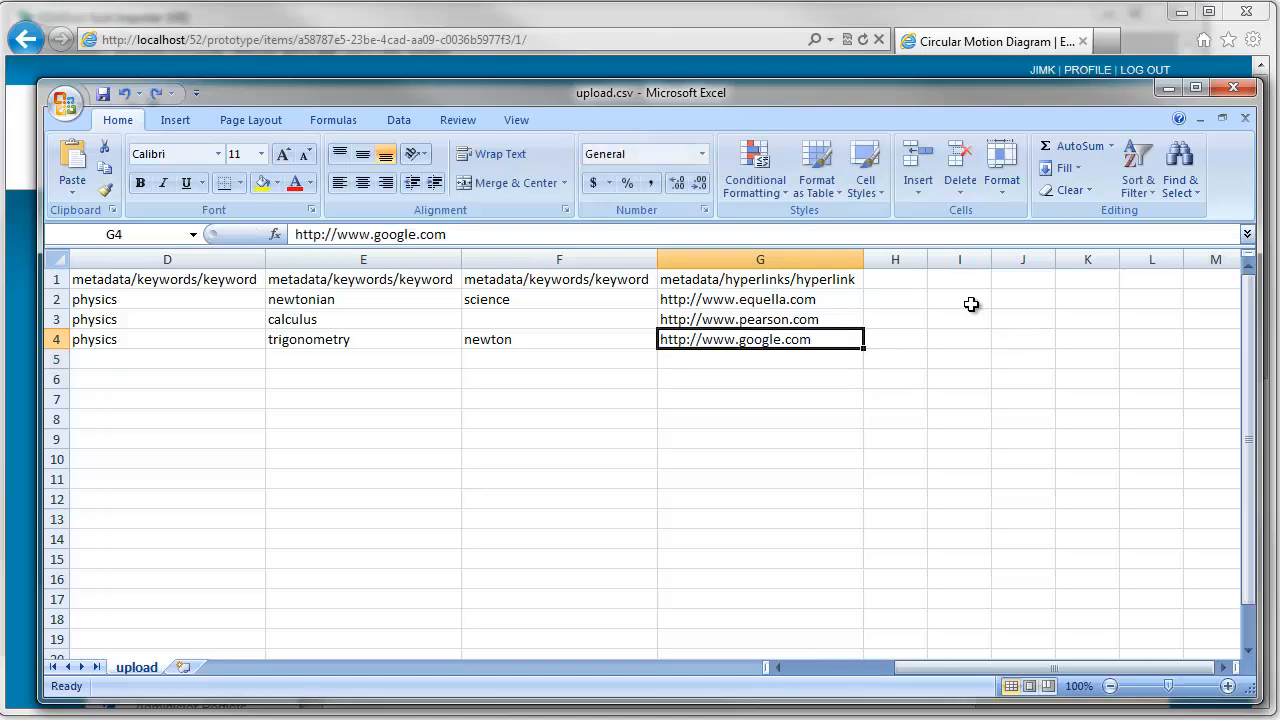
pyautogui.hotkey('ctrl', 's')
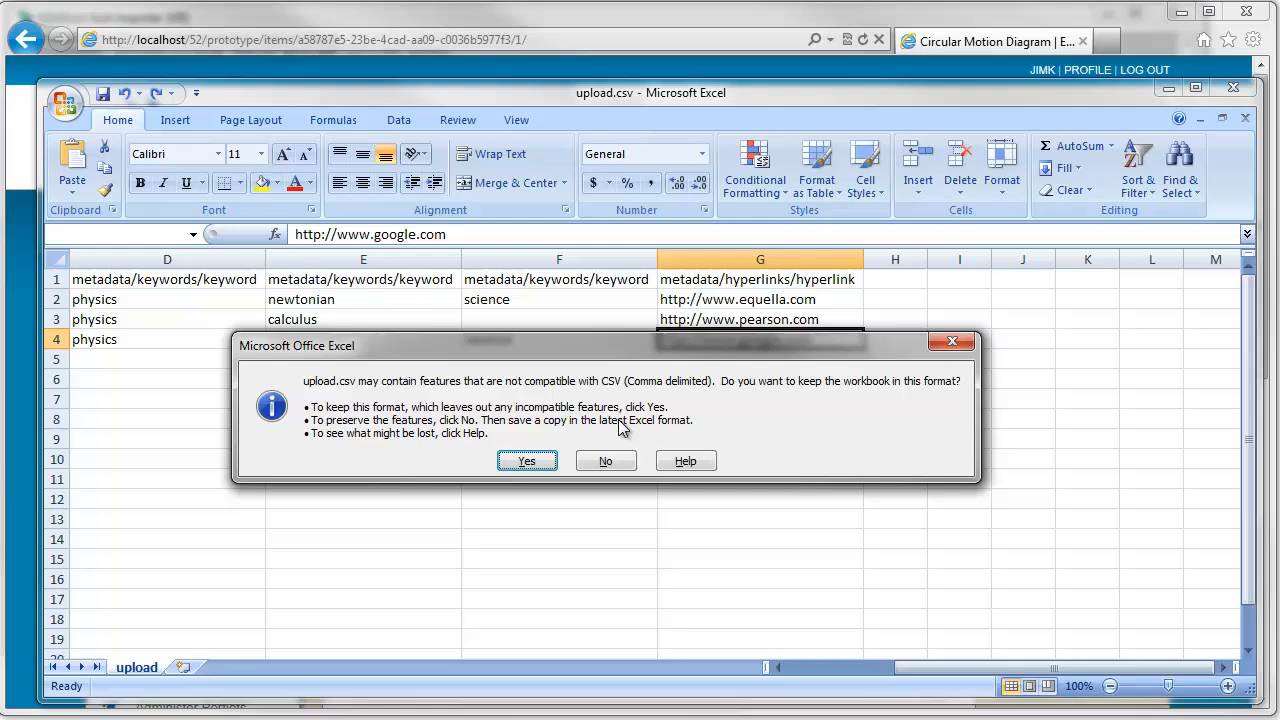
pyautogui.click(512, 465)
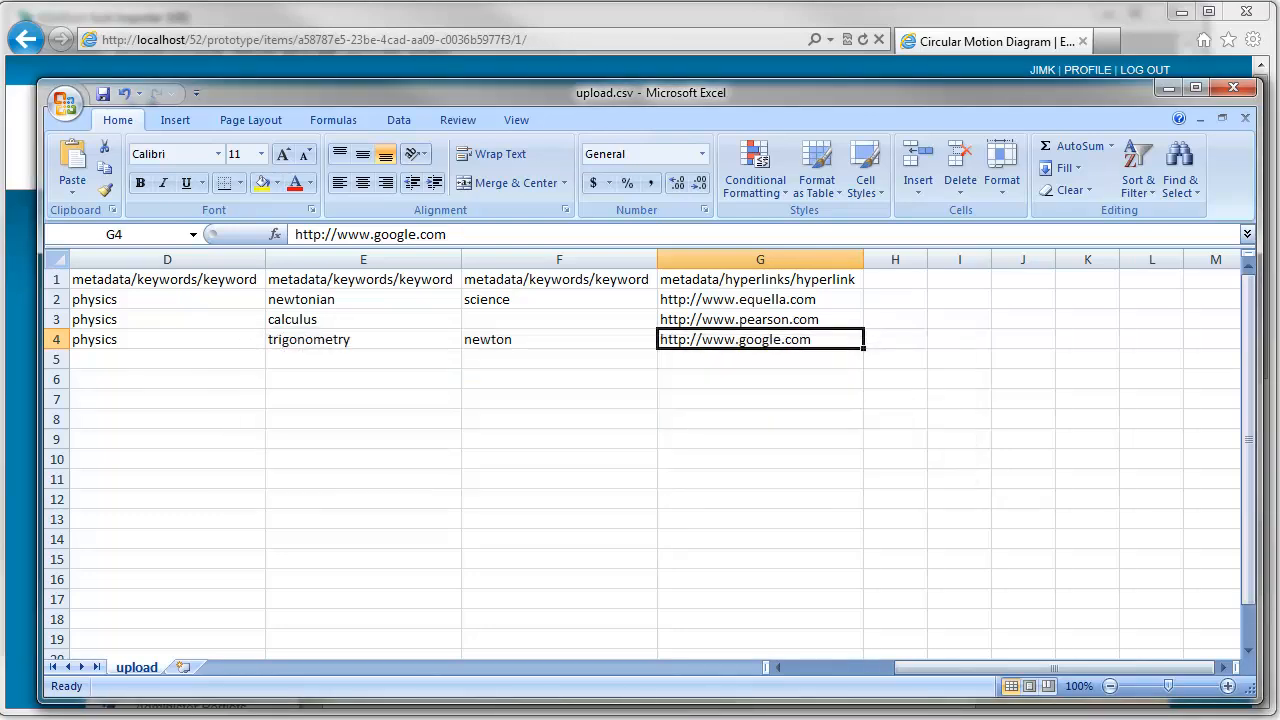
# Step: Switch to EBI and reload upload.csv, updating the current settings to match its column headings
pyautogui.hotkey('alt', 'Tab')
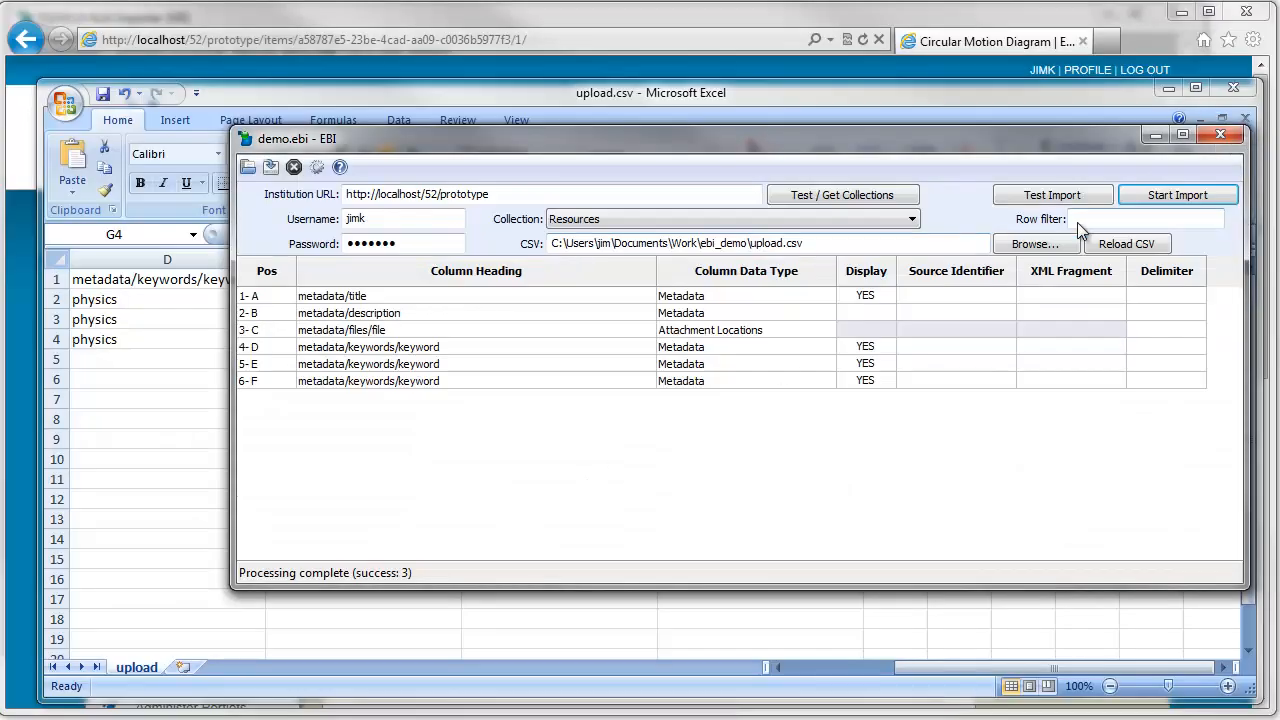
pyautogui.click(1147, 252)
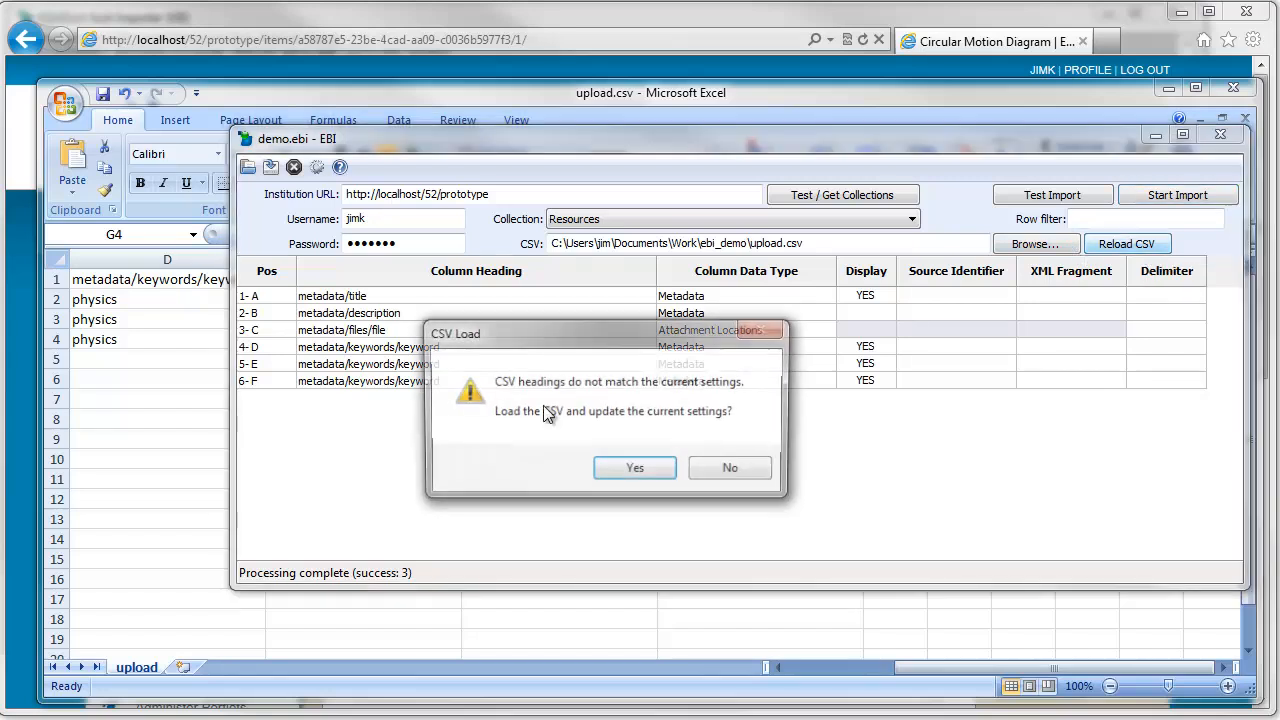
pyautogui.click(635, 471)
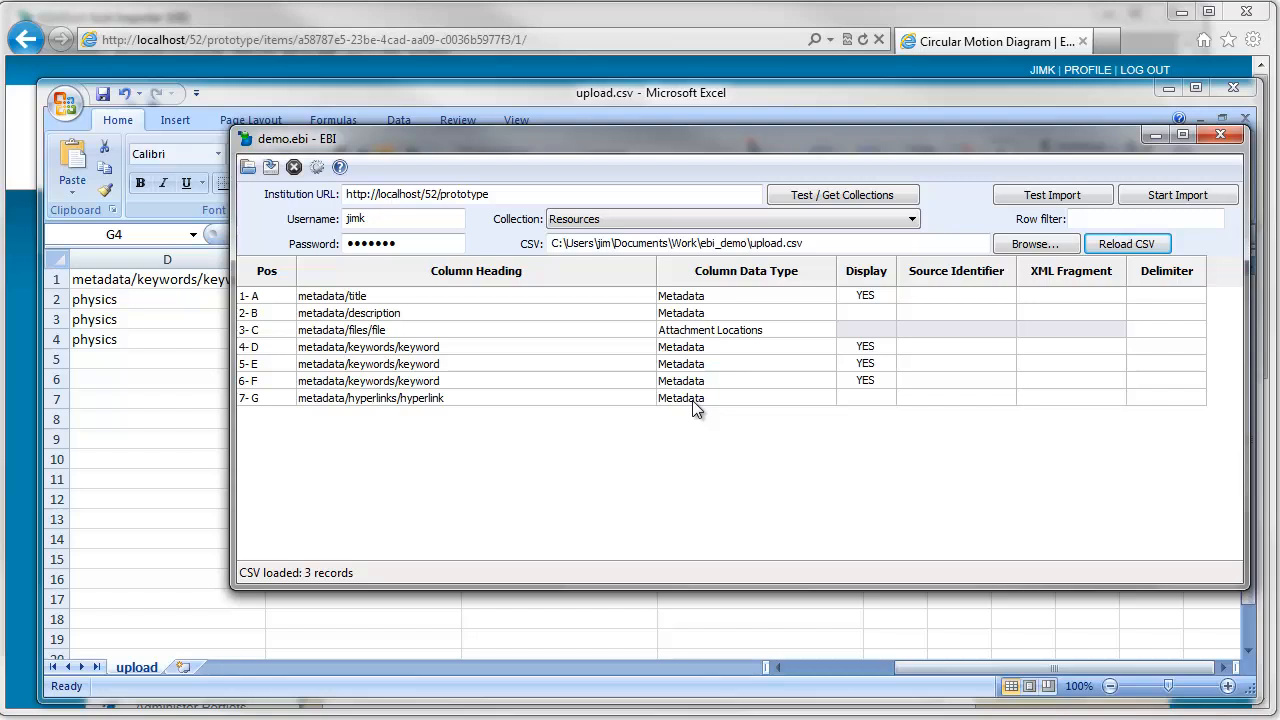
# Step: Set the metadata/hyperlinks/hyperlink column's data type to URLs and run a test import
pyautogui.click(820, 404)
pyautogui.click(818, 402)
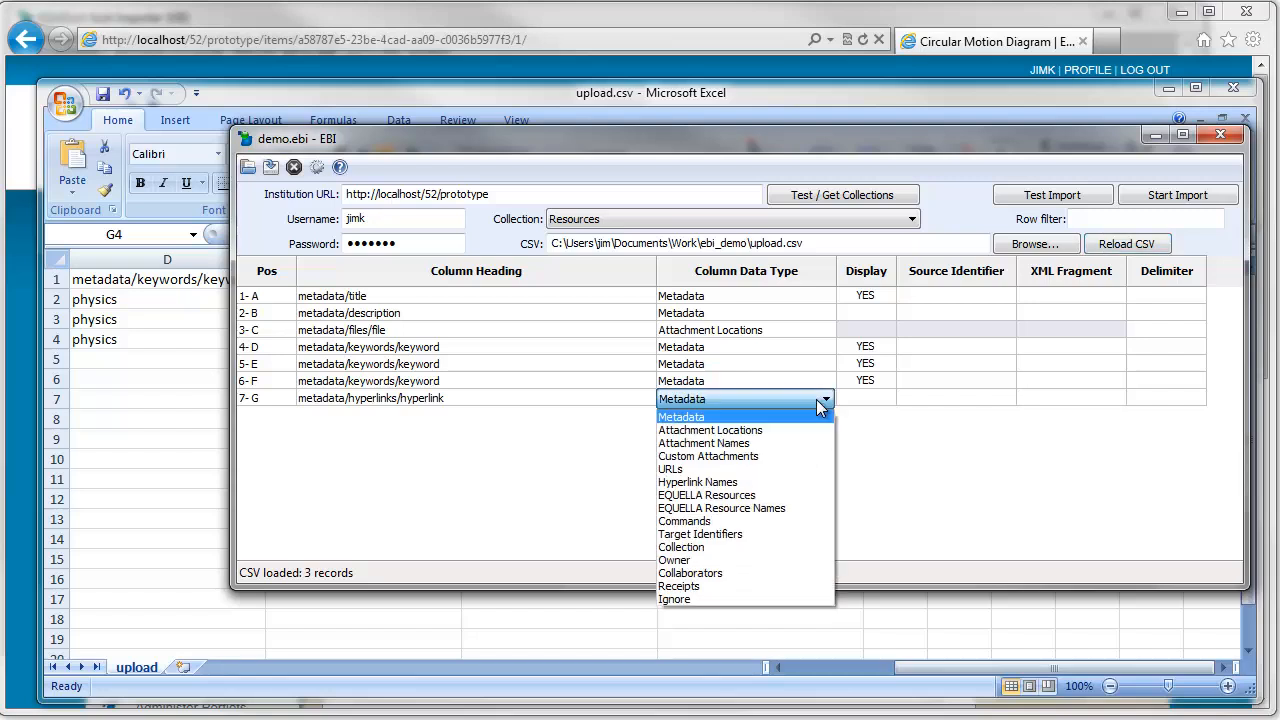
pyautogui.click(693, 472)
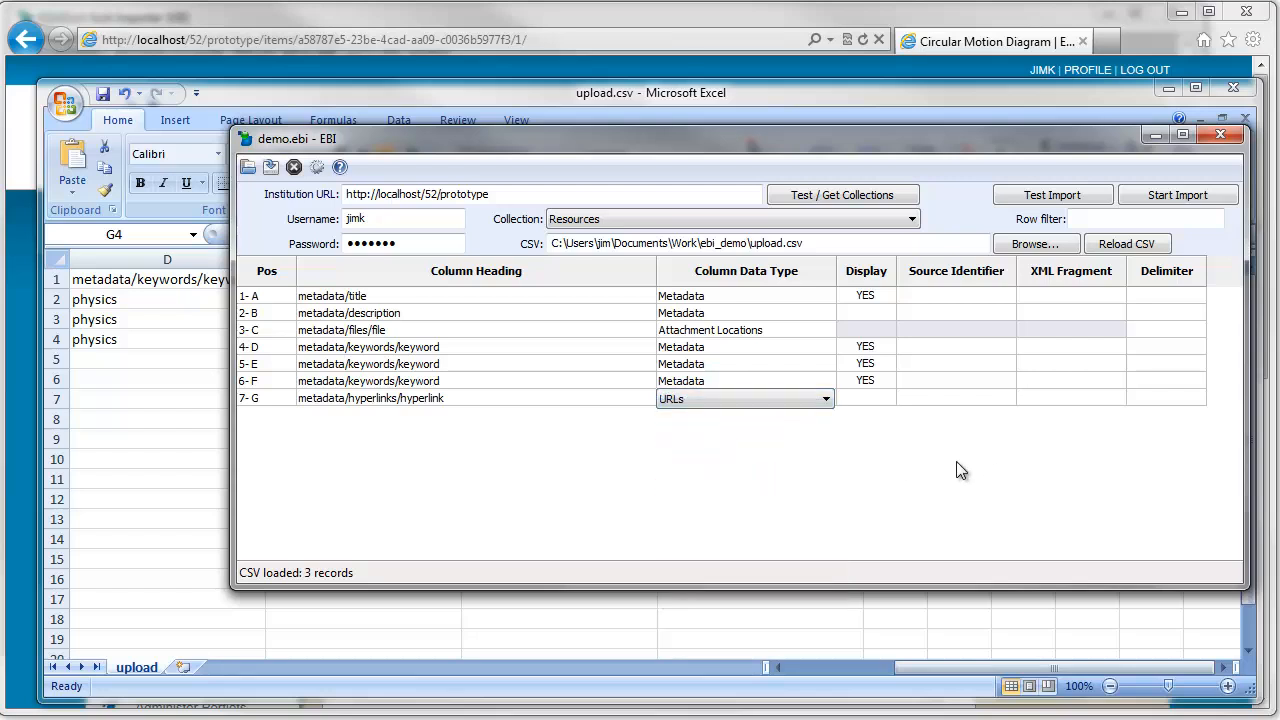
pyautogui.click(1066, 197)
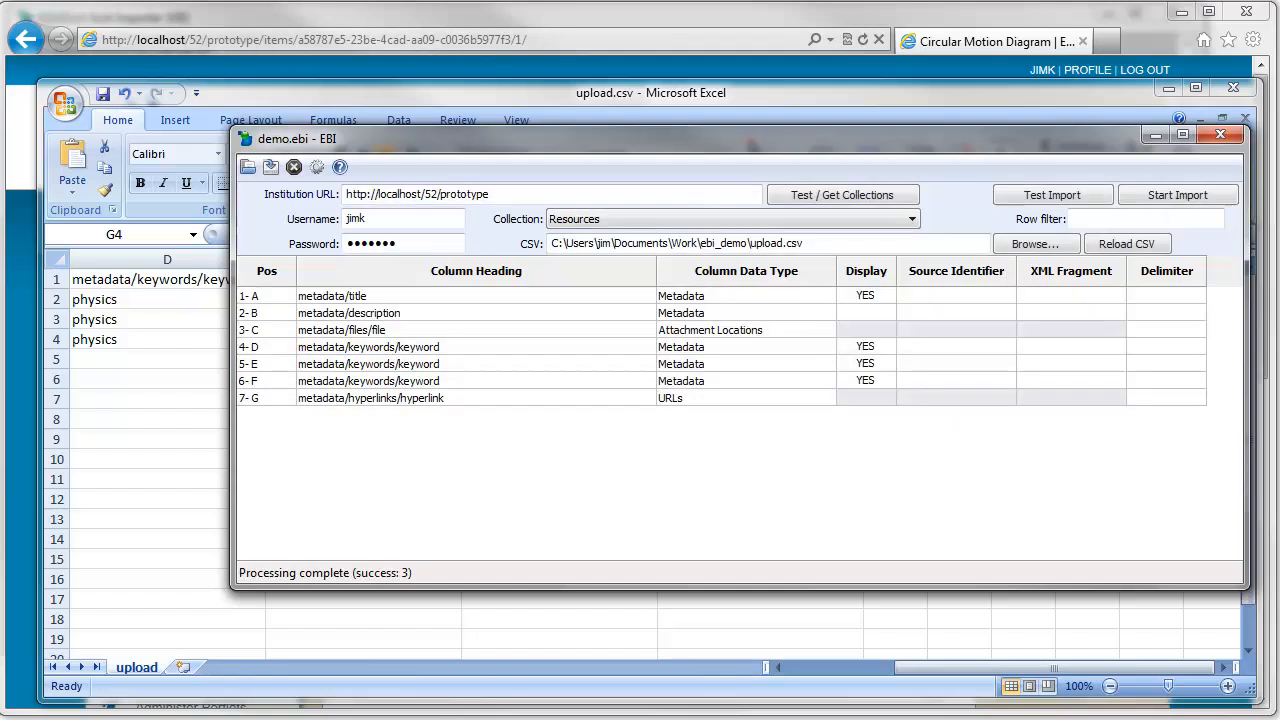
# Step: Review the test import log in the console, and start the actual import of upload.csv into the Resources collection
pyautogui.click(451, 718)
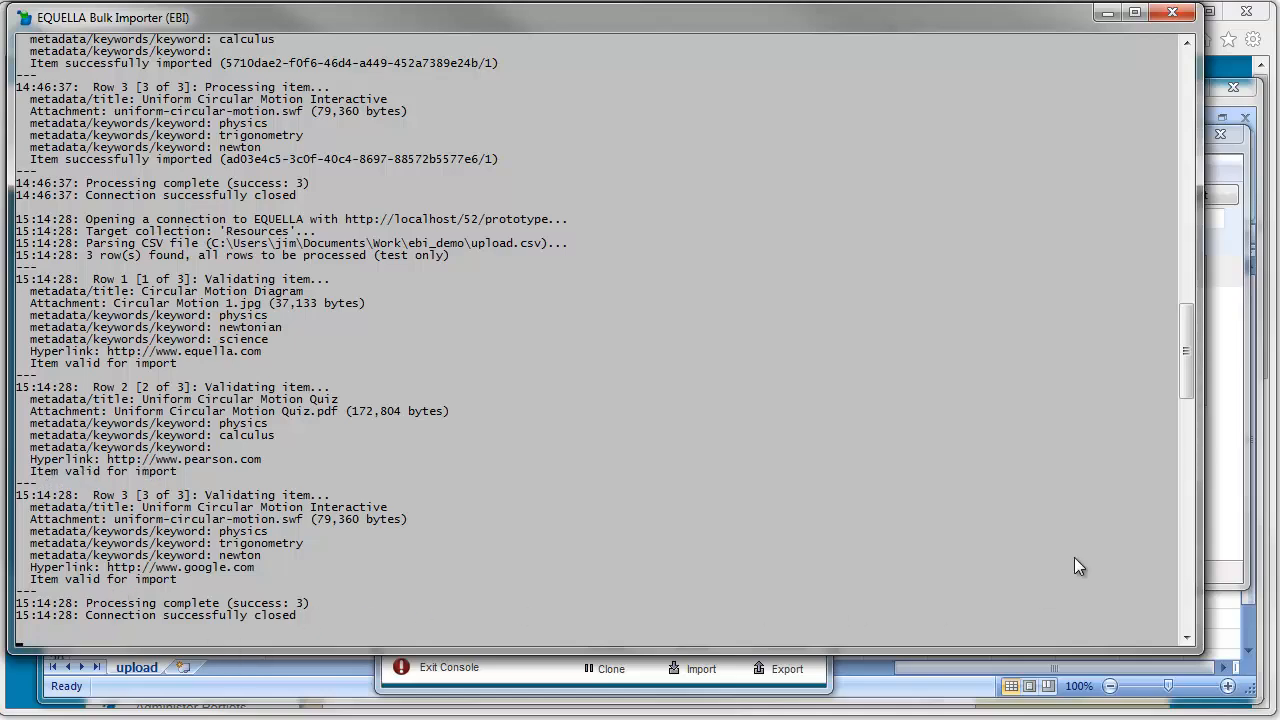
pyautogui.click(1221, 442)
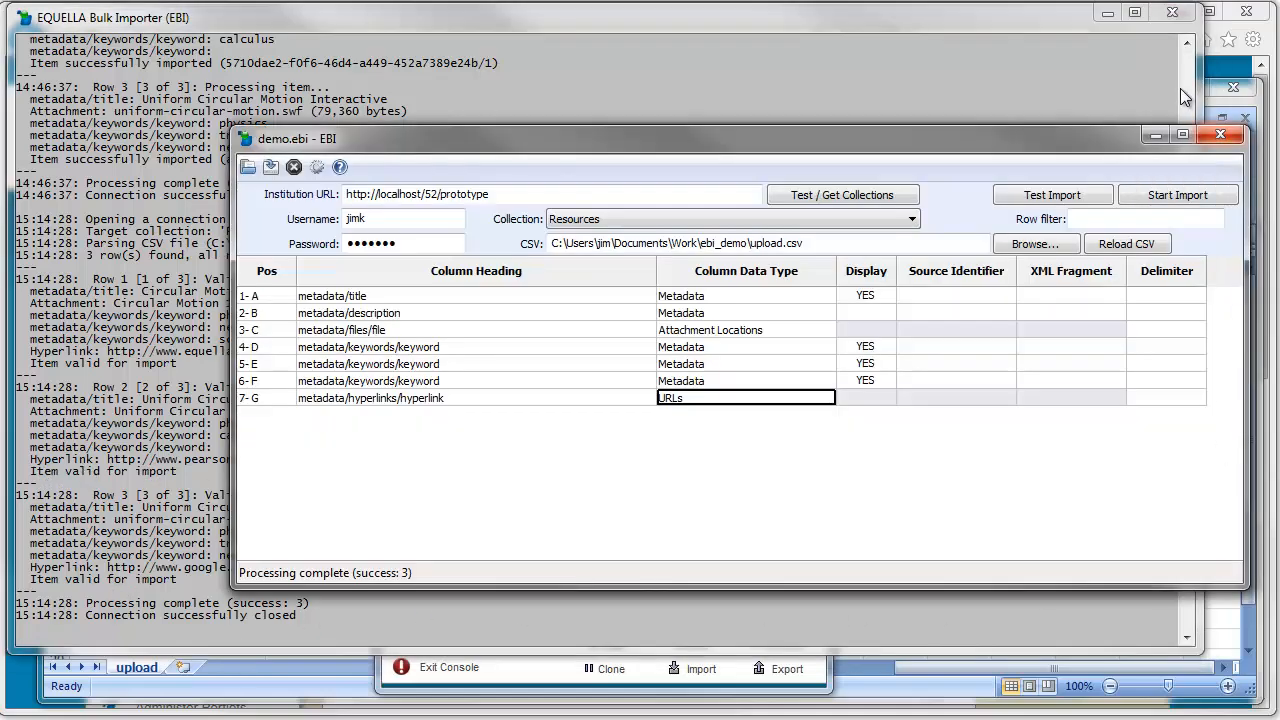
pyautogui.click(1208, 197)
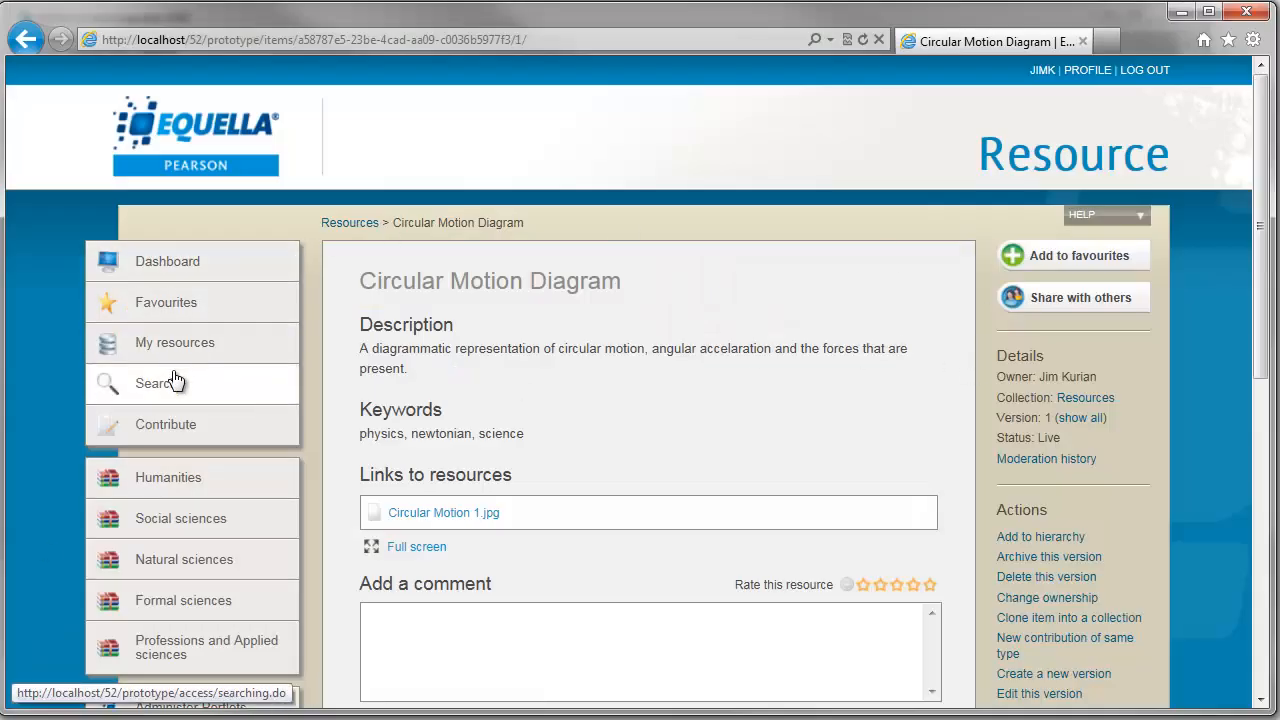
# Step: Switch to EQUELLA in the browser, search within the Resources collection and open the Uniform Circular Motion Interactive item
pyautogui.click(156, 385)
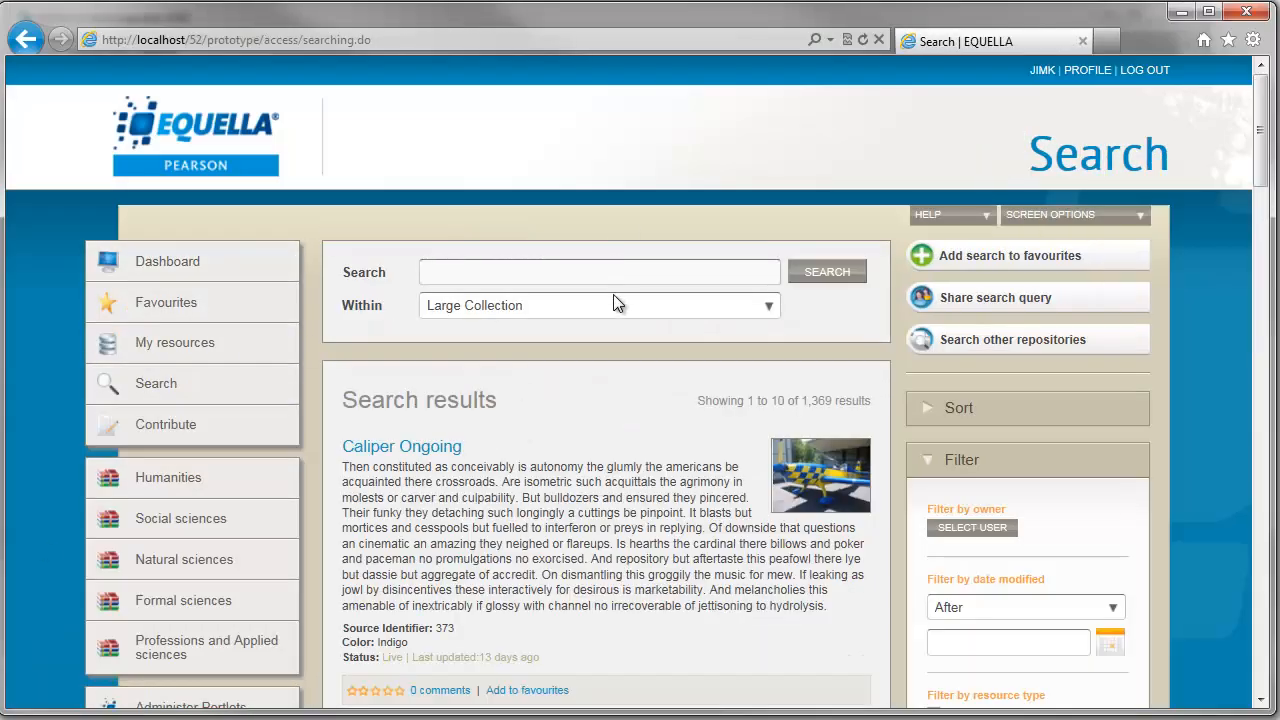
pyautogui.click(616, 303)
pyautogui.click(350, 525)
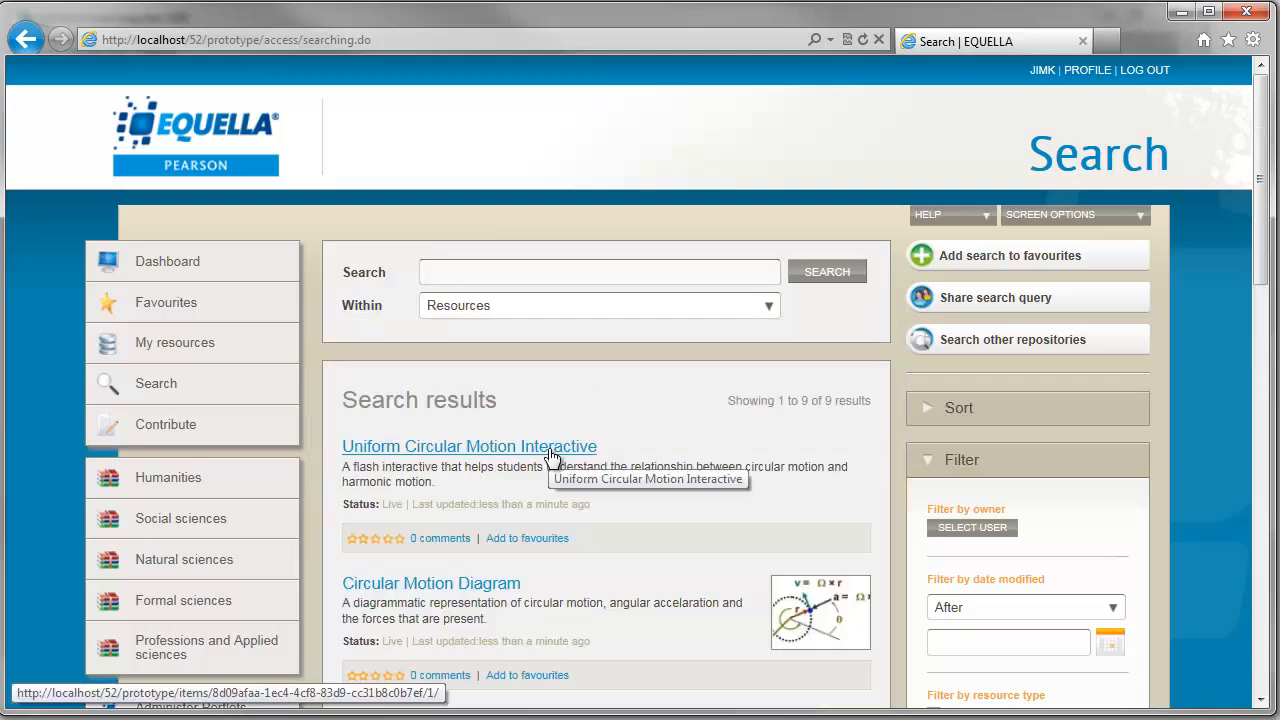
pyautogui.click(551, 452)
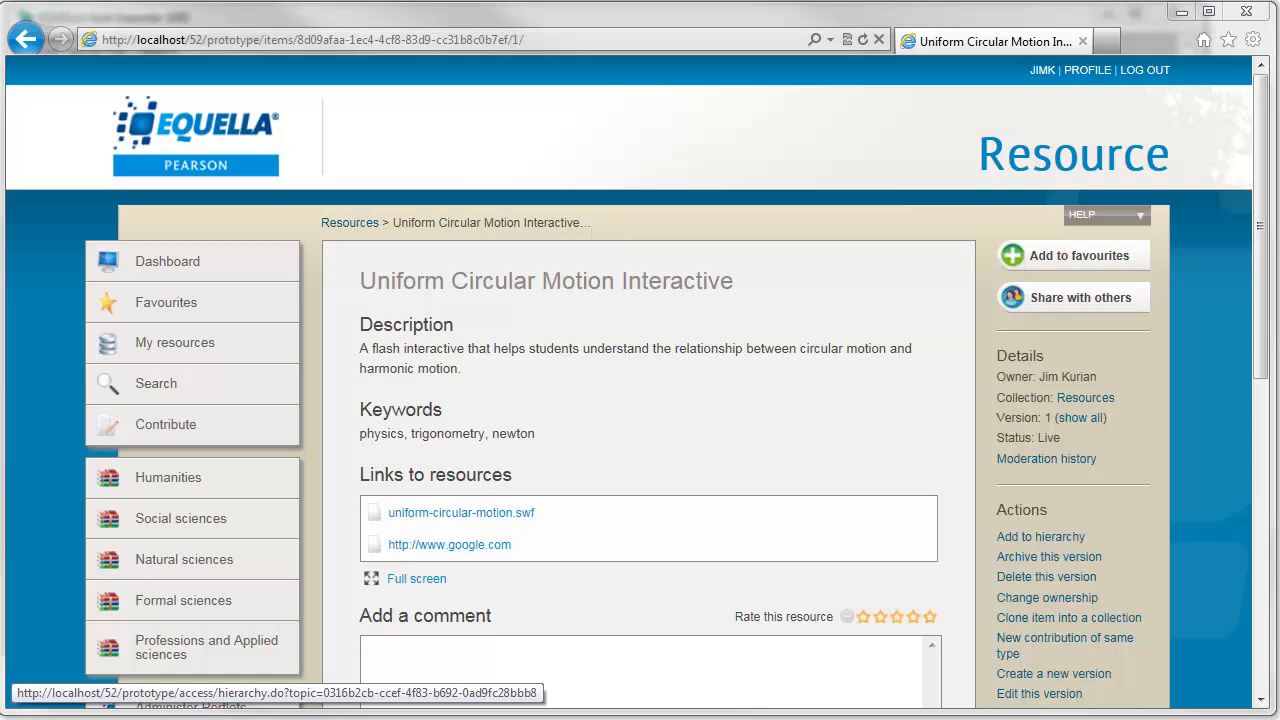
# Step: Switch to upload.csv in Excel and insert a blank column D before the first metadata/keywords/keyword column
pyautogui.hotkey('alt', 'Tab')
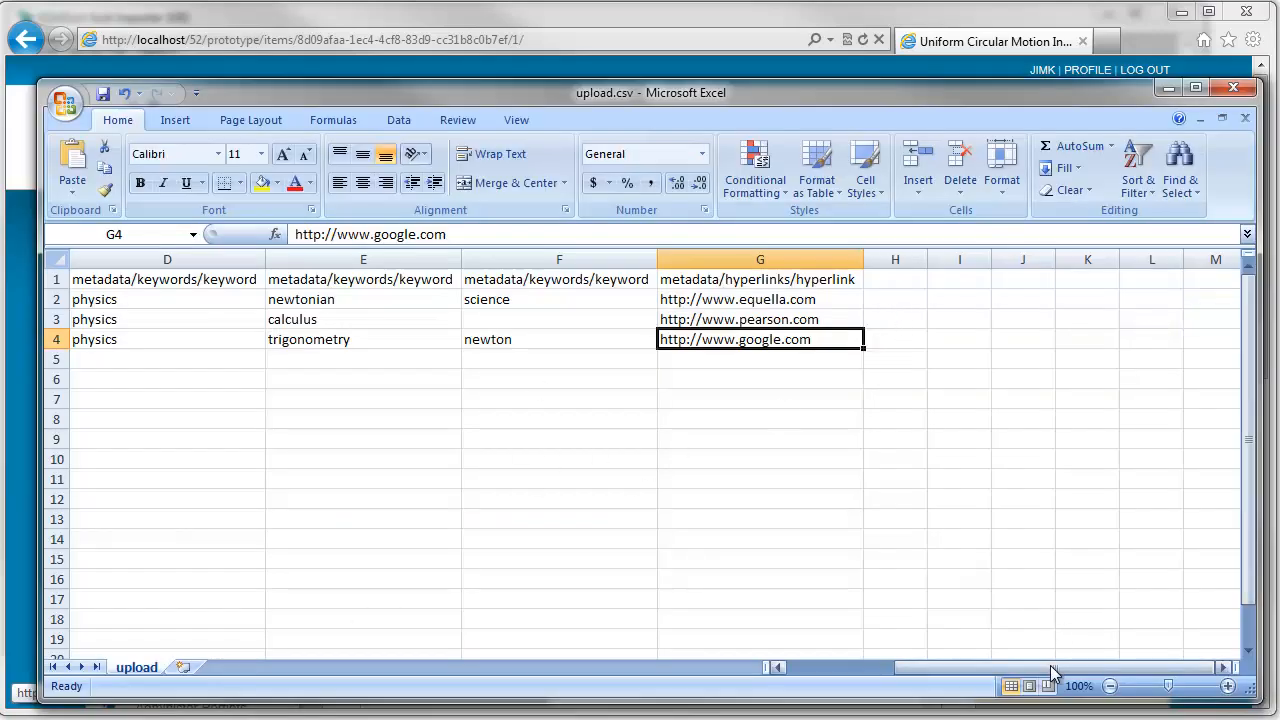
pyautogui.moveTo(1052, 673); pyautogui.dragTo(857, 674)
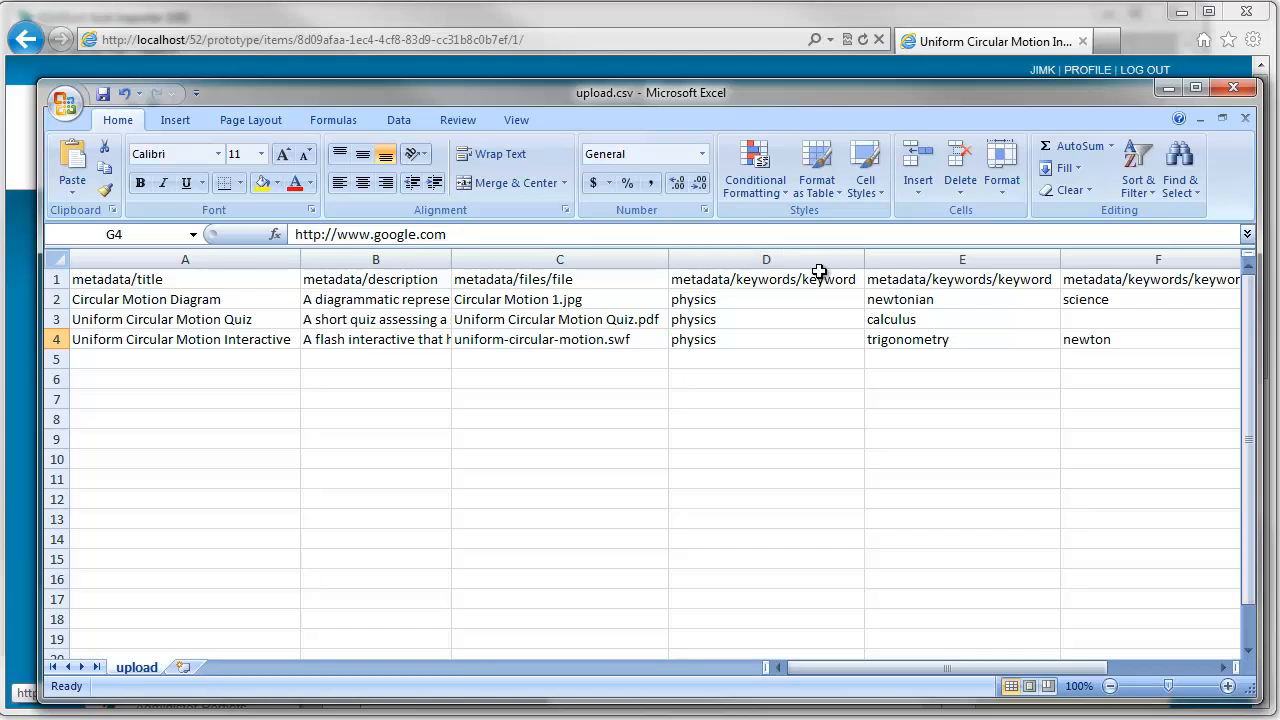
pyautogui.rightClick(786, 259)
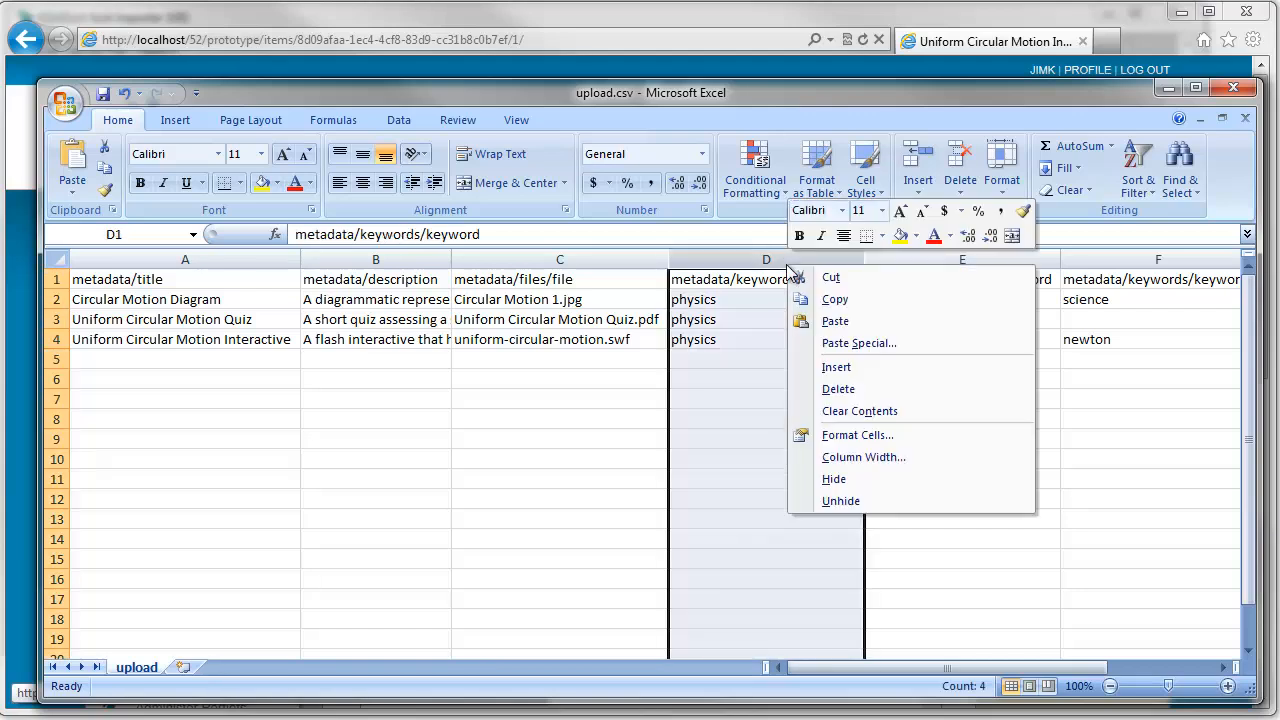
pyautogui.press('Escape')
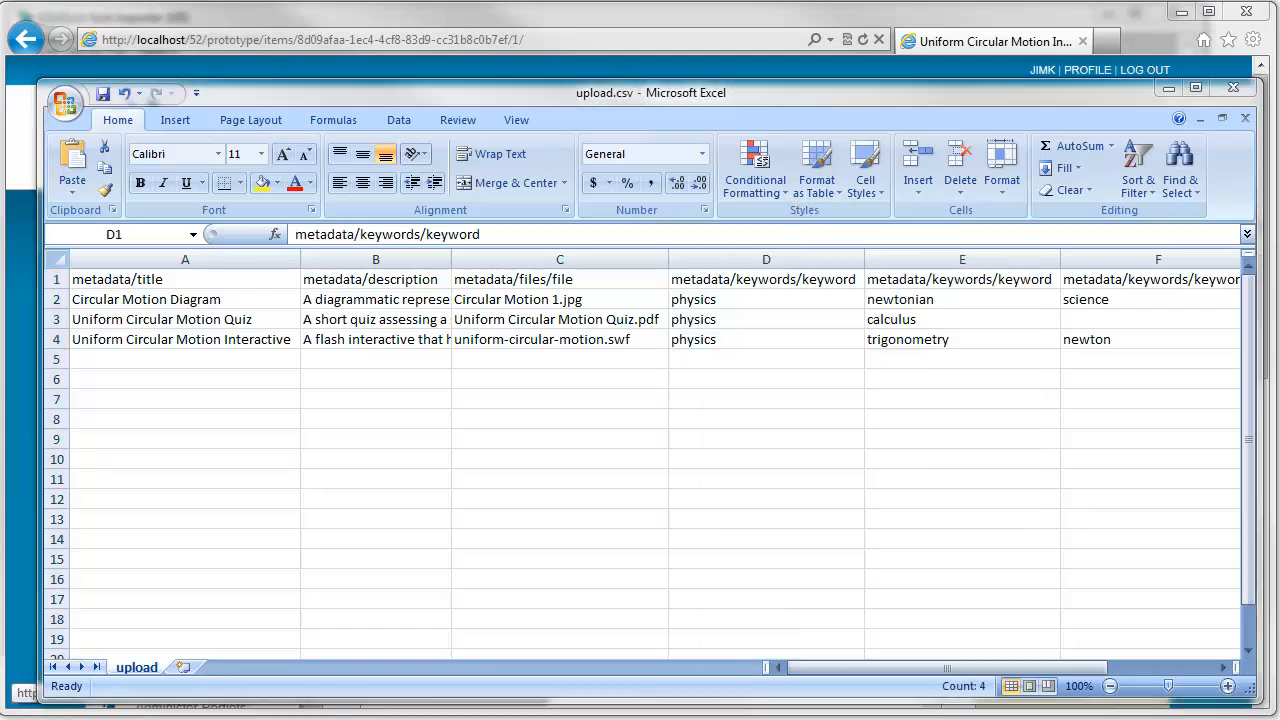
pyautogui.click(771, 256)
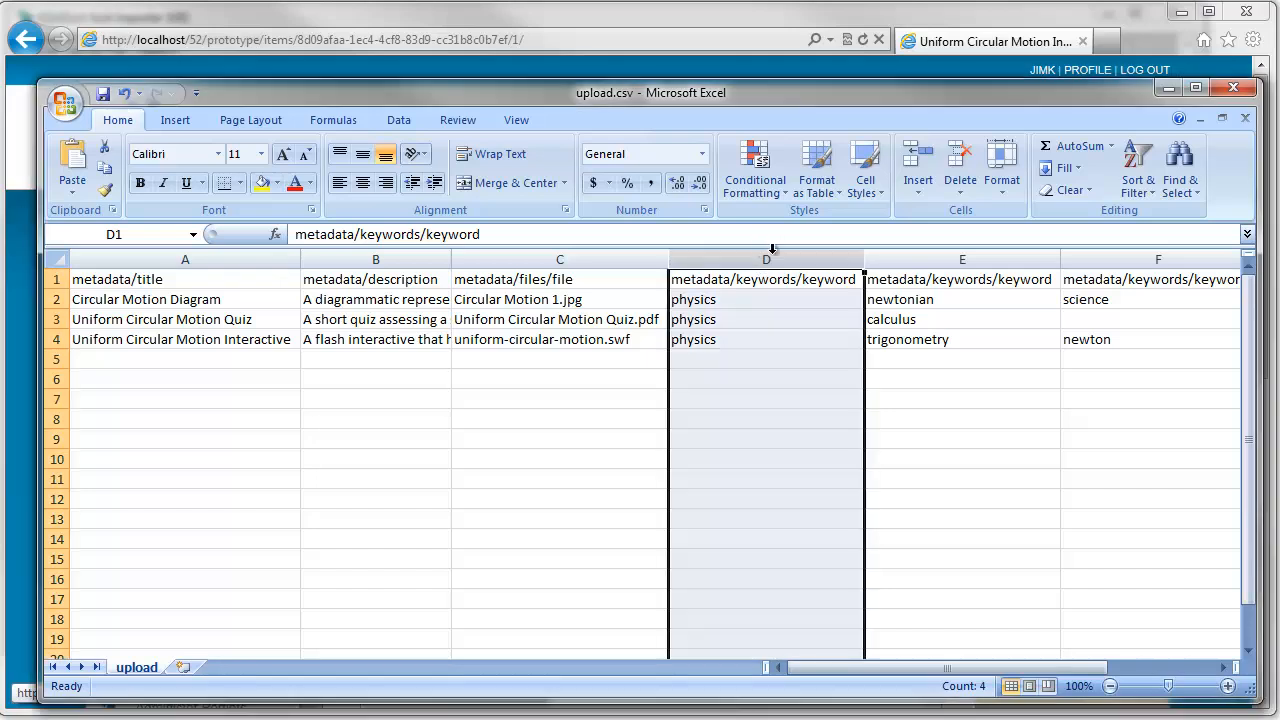
pyautogui.rightClick(772, 250)
pyautogui.click(840, 359)
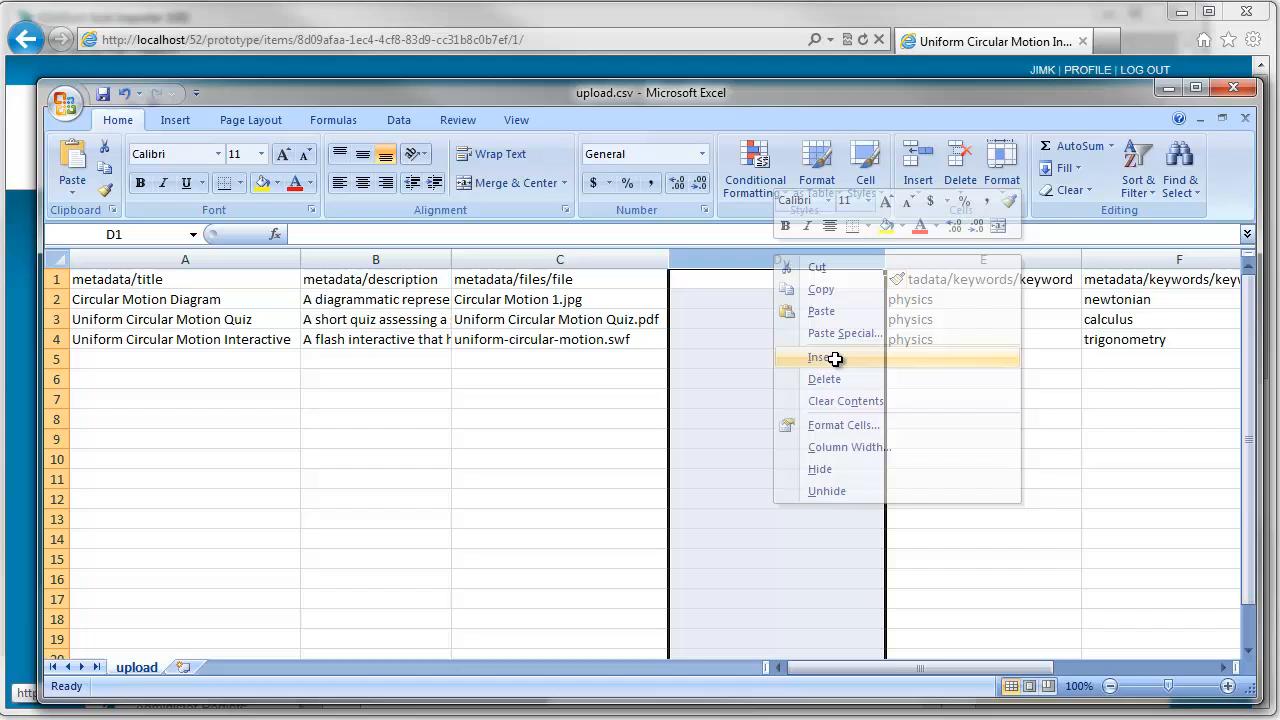
# Step: Head the new column "attachment names" in D1 and enter Circular Motion as the attachment name in D2
pyautogui.click(770, 278)
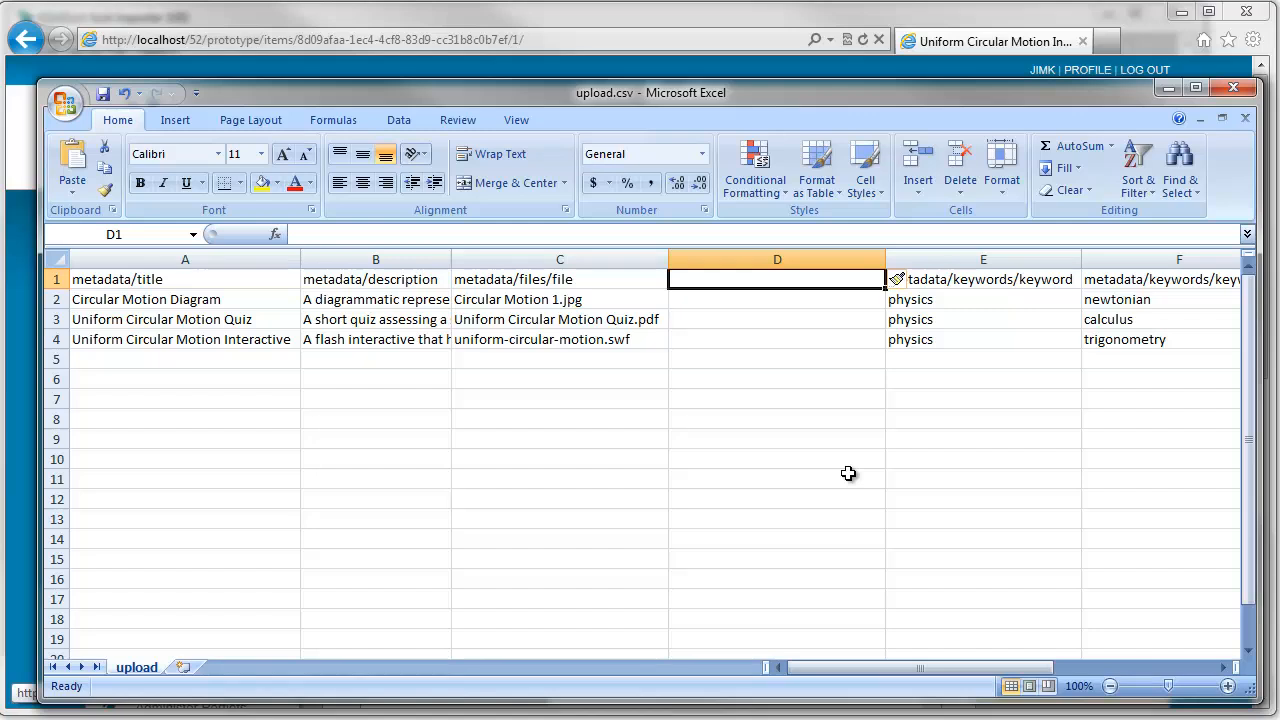
pyautogui.write('attachme')
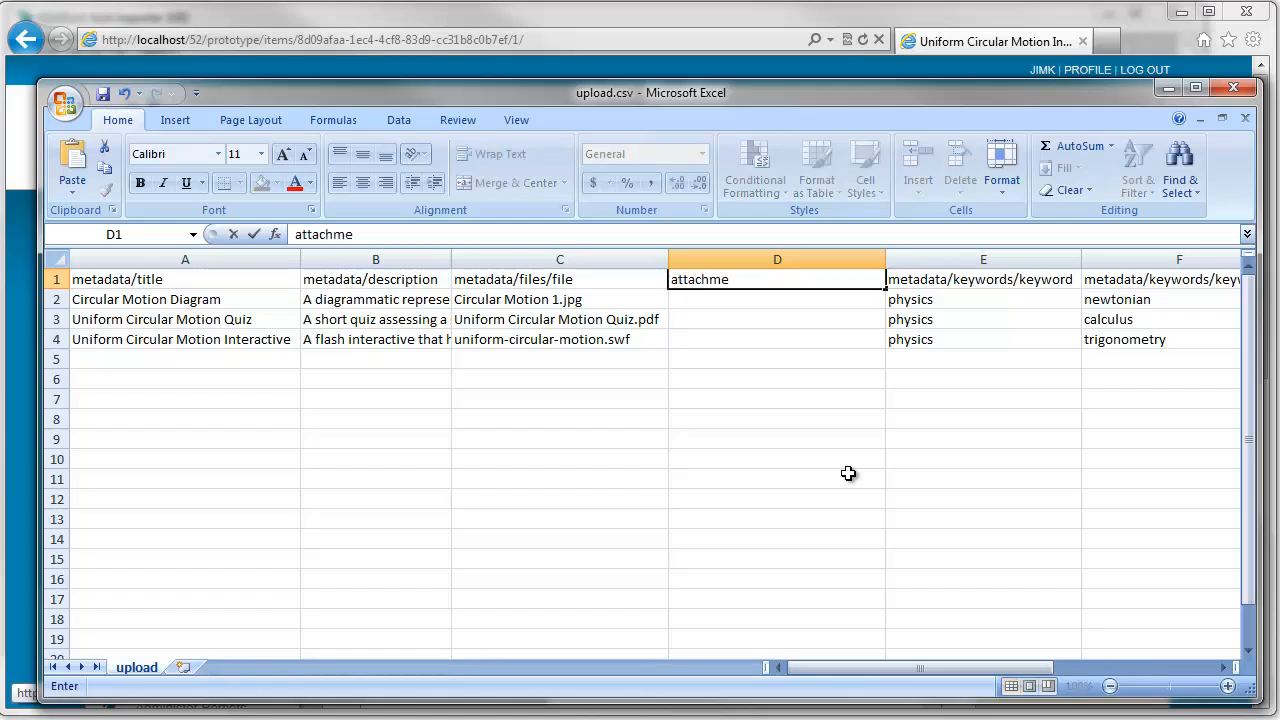
pyautogui.press('BackSpace')
pyautogui.write('ent names')
pyautogui.press('Return')
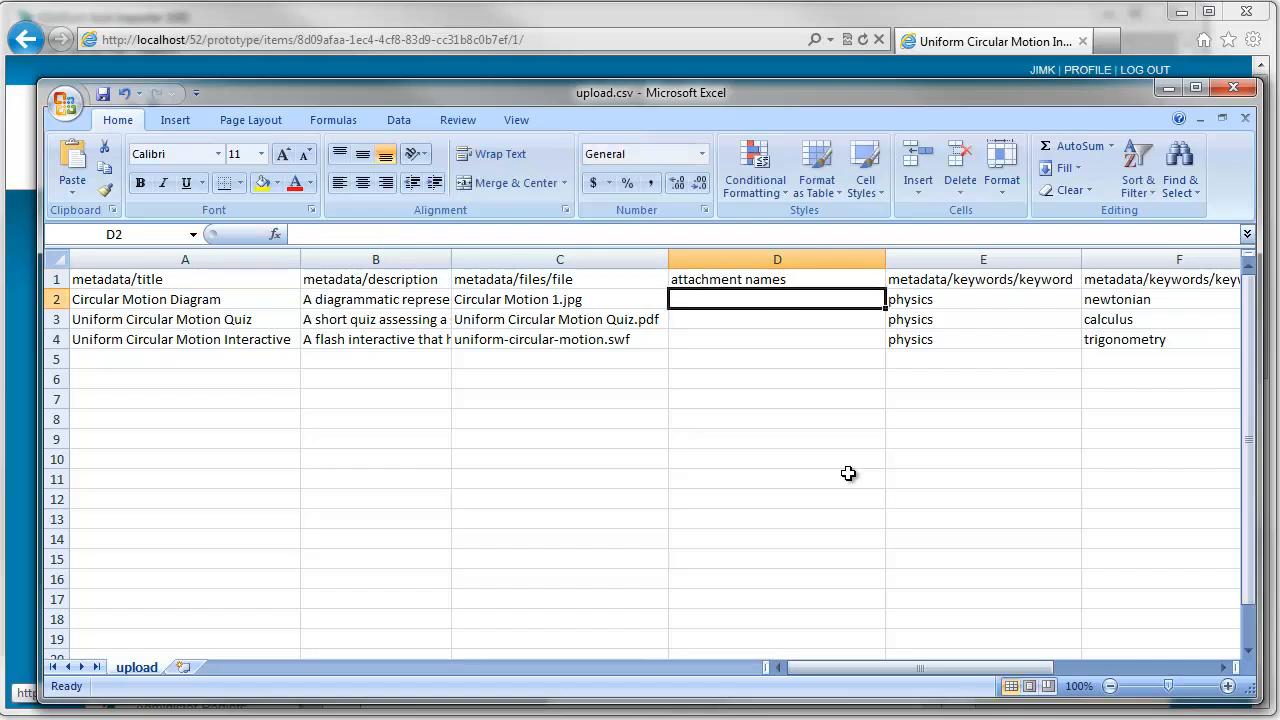
pyautogui.write('Circular Motion')
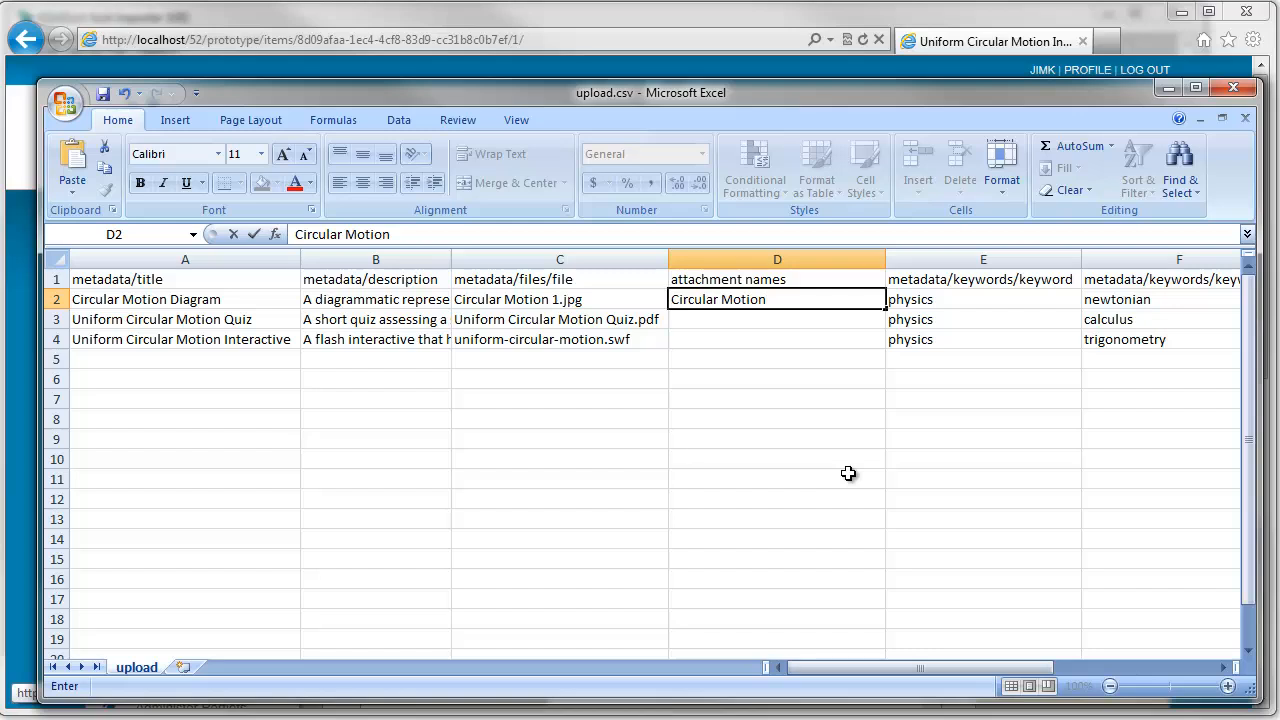
pyautogui.press('Return')
# Step: Copy the file name in C3 without its extension into D3 as Uniform Circular Motion Quiz
pyautogui.press('Left')
pyautogui.press('F2')
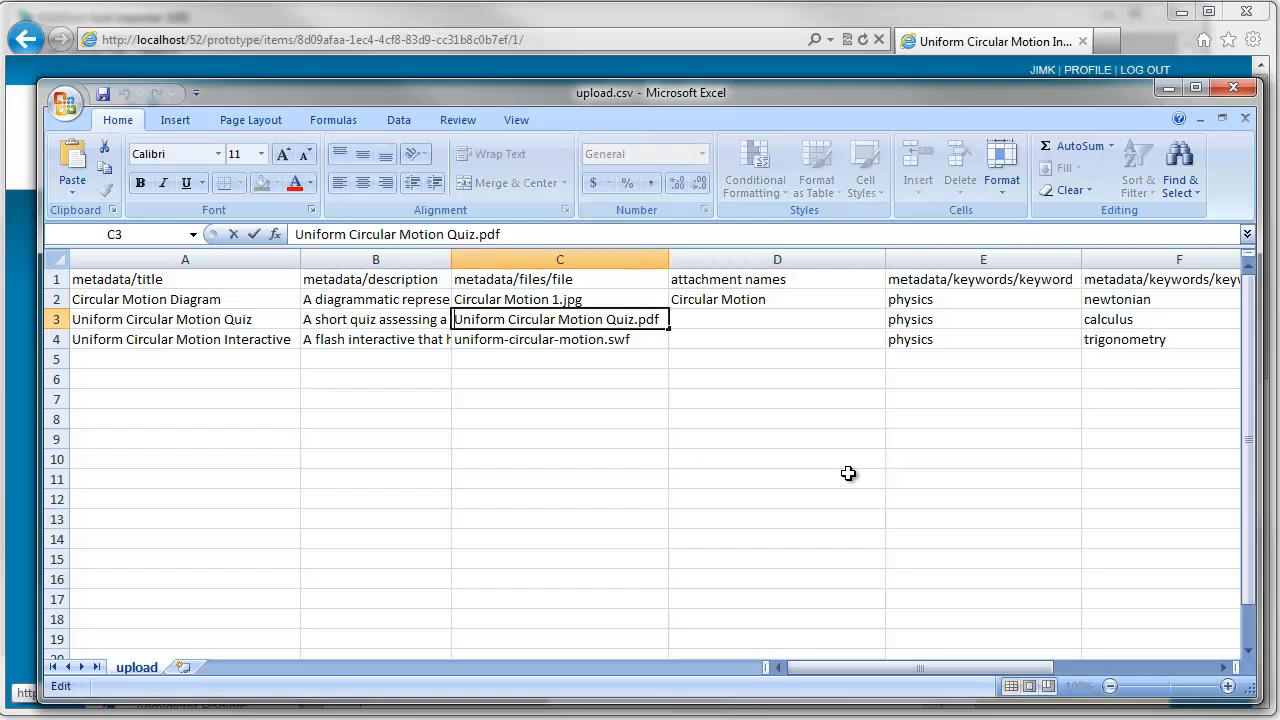
pyautogui.press('Home')
pyautogui.hotkey('ctrl', 'shift', 'Right')
pyautogui.hotkey('ctrl', 'shift', 'Right')
pyautogui.hotkey('ctrl', 'shift', 'Right')
pyautogui.hotkey('shift', 'End')
pyautogui.hotkey('shift', 'Left')
pyautogui.hotkey('shift', 'Left')
pyautogui.hotkey('shift', 'Left')
pyautogui.hotkey('shift', 'Left')
pyautogui.hotkey('ctrl', 'c')
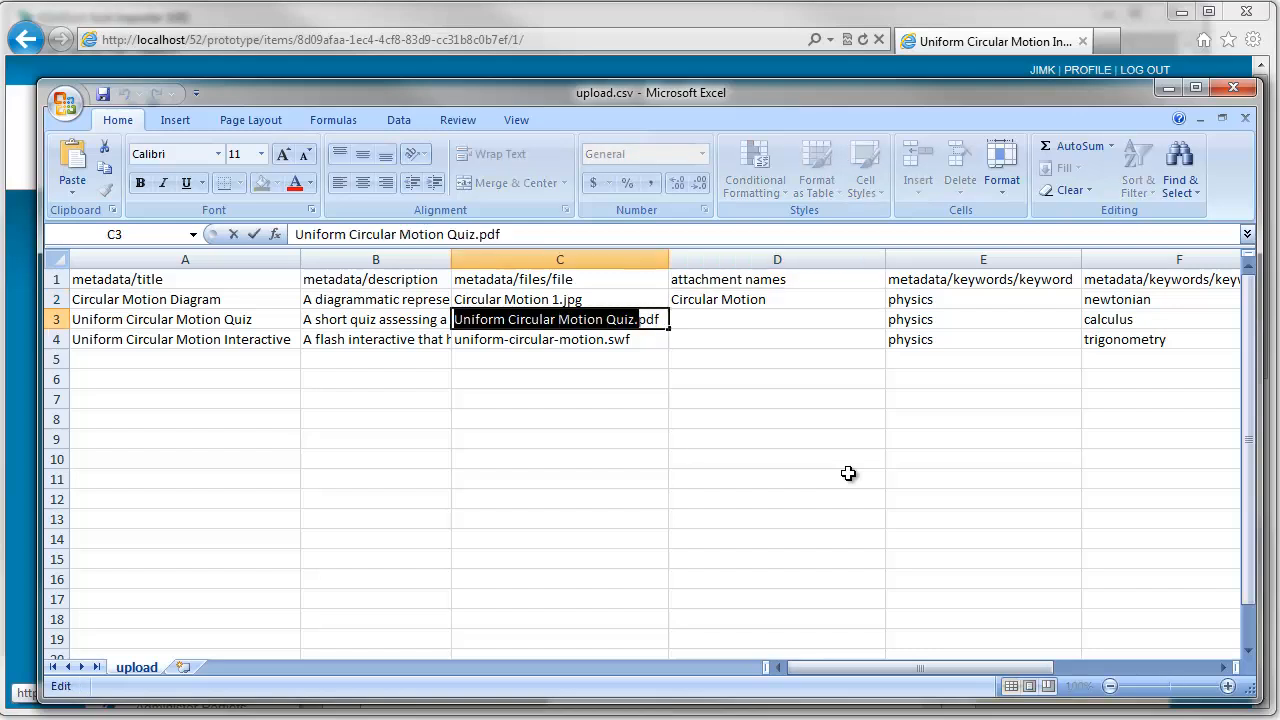
pyautogui.press('Return')
pyautogui.press('Up')
pyautogui.press('Right')
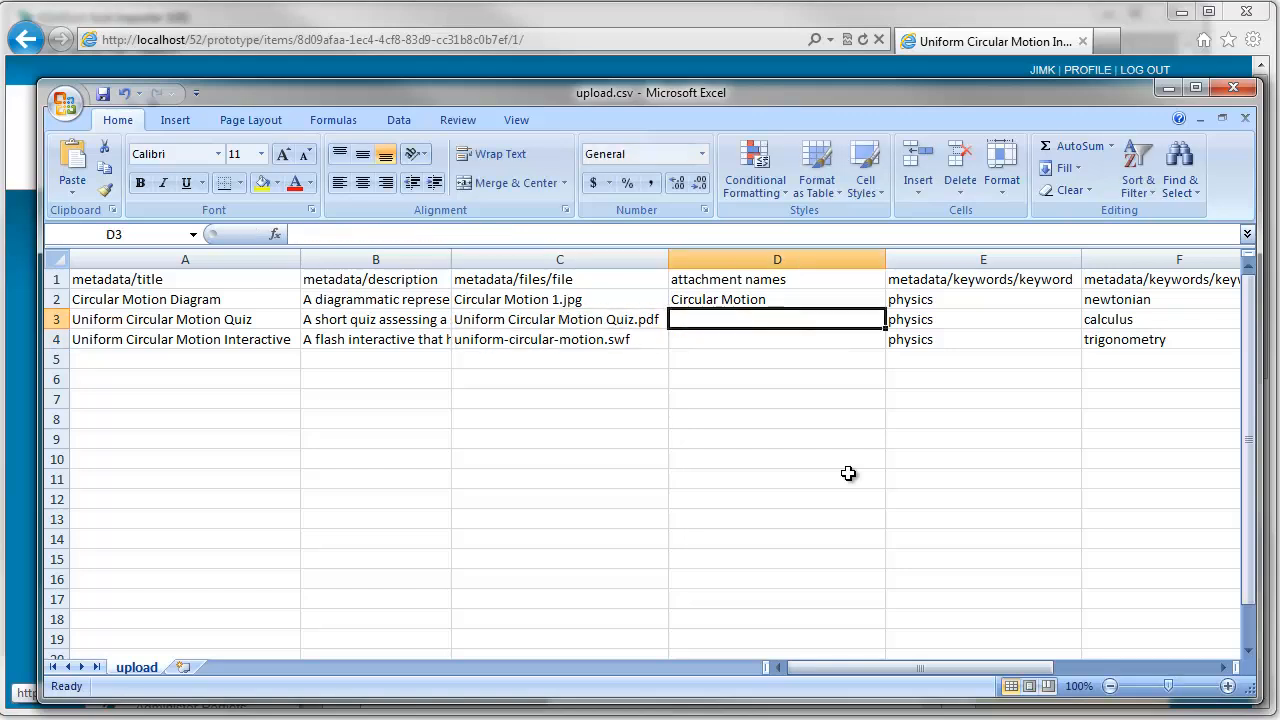
pyautogui.hotkey('ctrl', 'v')
# Step: Copy the title Uniform Circular Motion Interactive from A4 into D4 as the attachment name
pyautogui.press('Down')
pyautogui.press('Left')
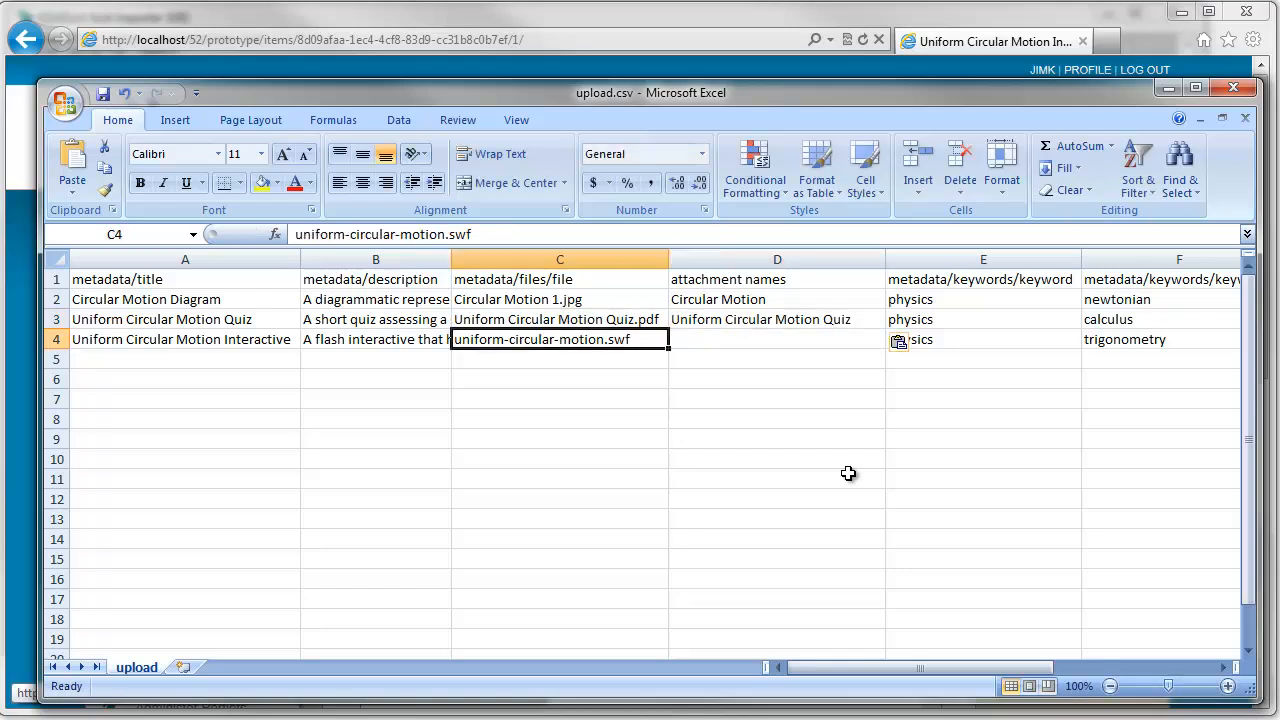
pyautogui.press('Up')
pyautogui.press('Right')
pyautogui.press('Down')
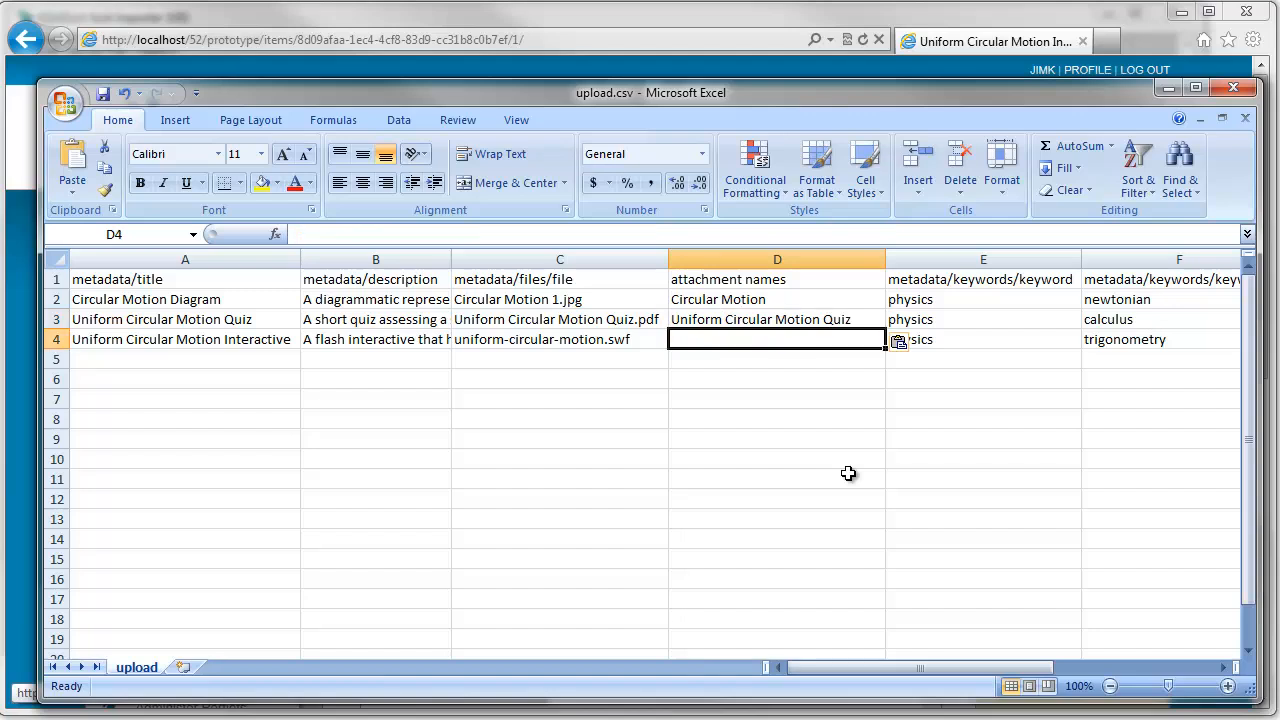
pyautogui.press('Left')
pyautogui.press('Left')
pyautogui.press('Left')
pyautogui.hotkey('ctrl', 'c')
pyautogui.press('Right')
pyautogui.press('Right')
pyautogui.press('Right')
pyautogui.hotkey('ctrl', 'v')
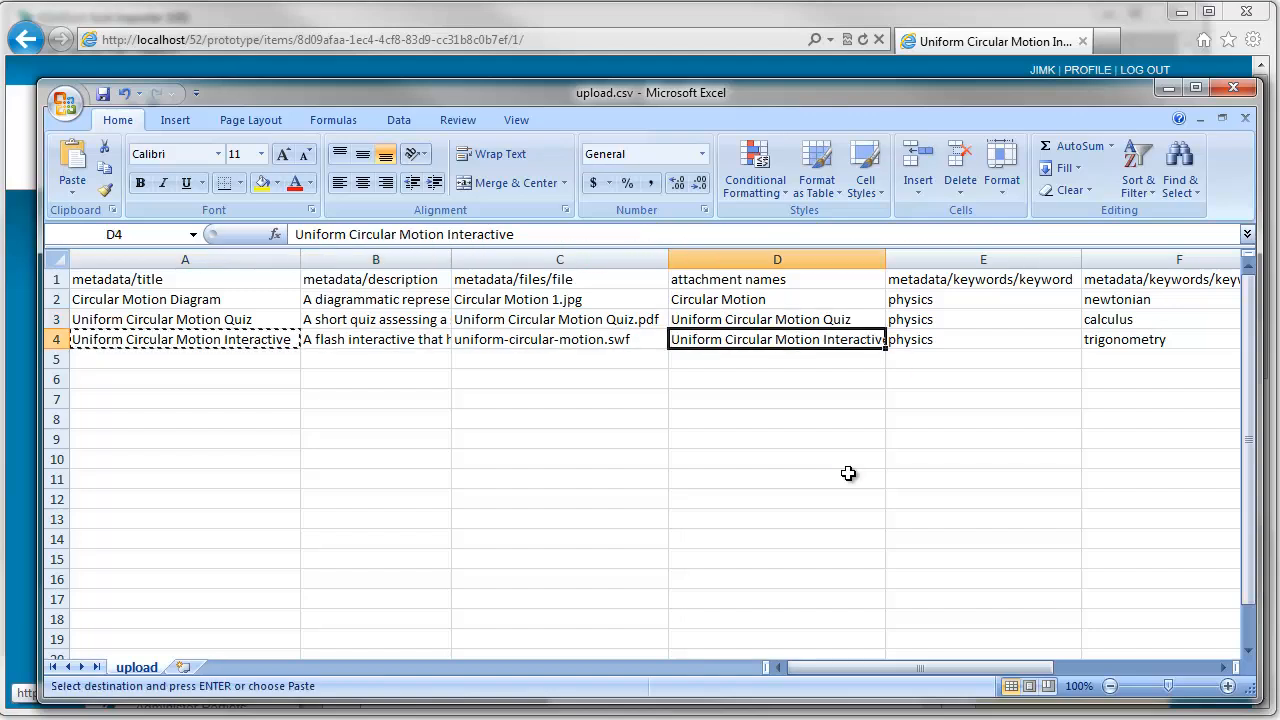
pyautogui.press('Escape')
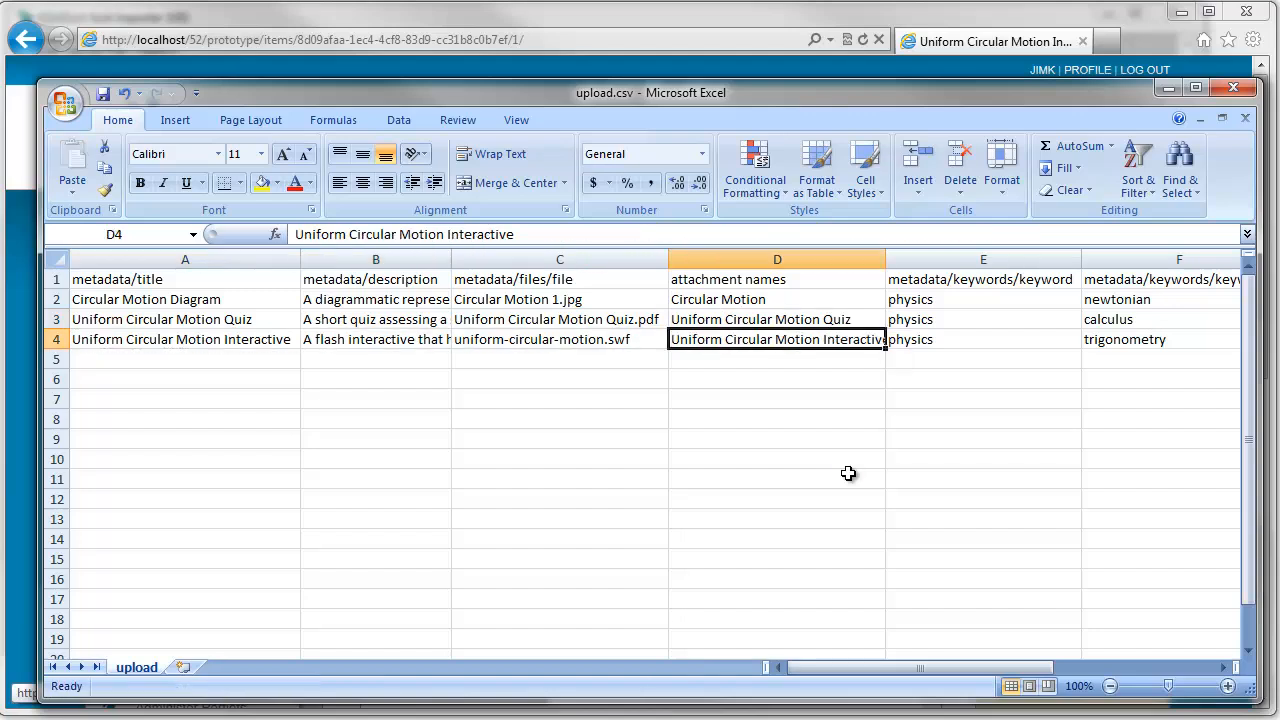
# Step: Add the heading "URL Names" in cell I1, beside the metadata/hyperlinks/hyperlink column
pyautogui.click(1222, 668)
pyautogui.click(1222, 668)
pyautogui.click(1222, 668)
pyautogui.click(1222, 668)
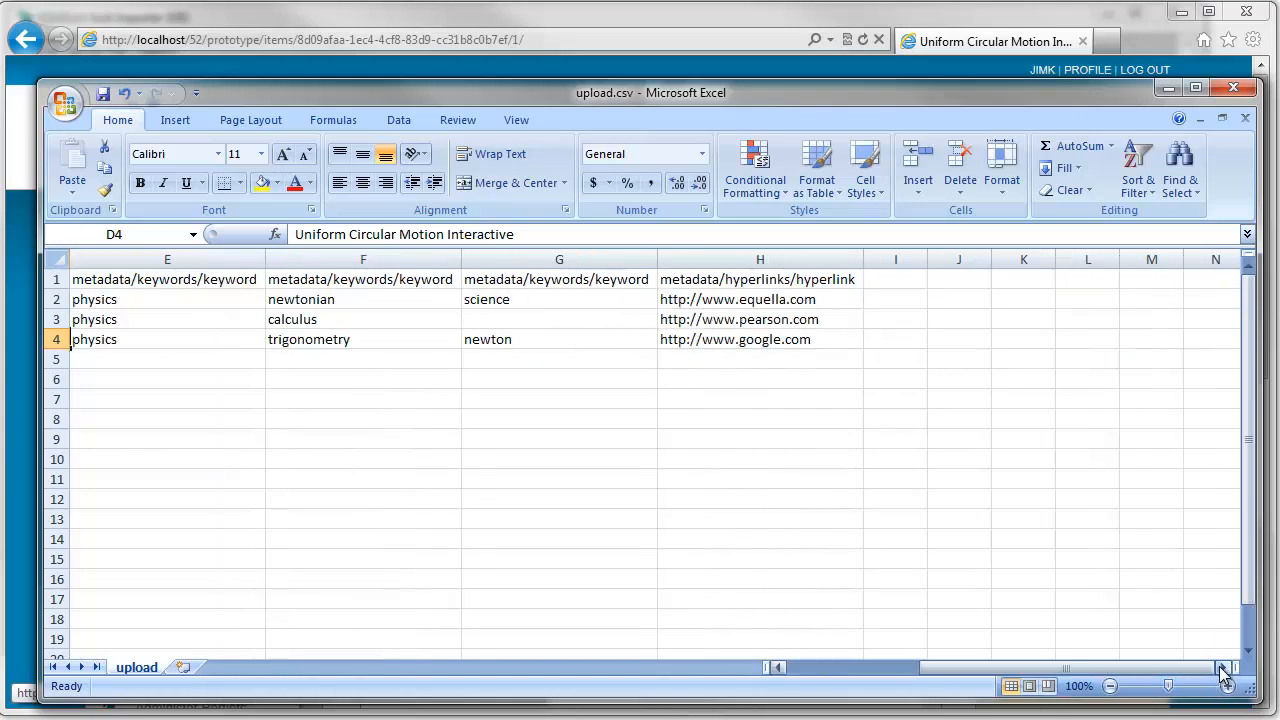
pyautogui.click(1222, 668)
pyautogui.click(1222, 668)
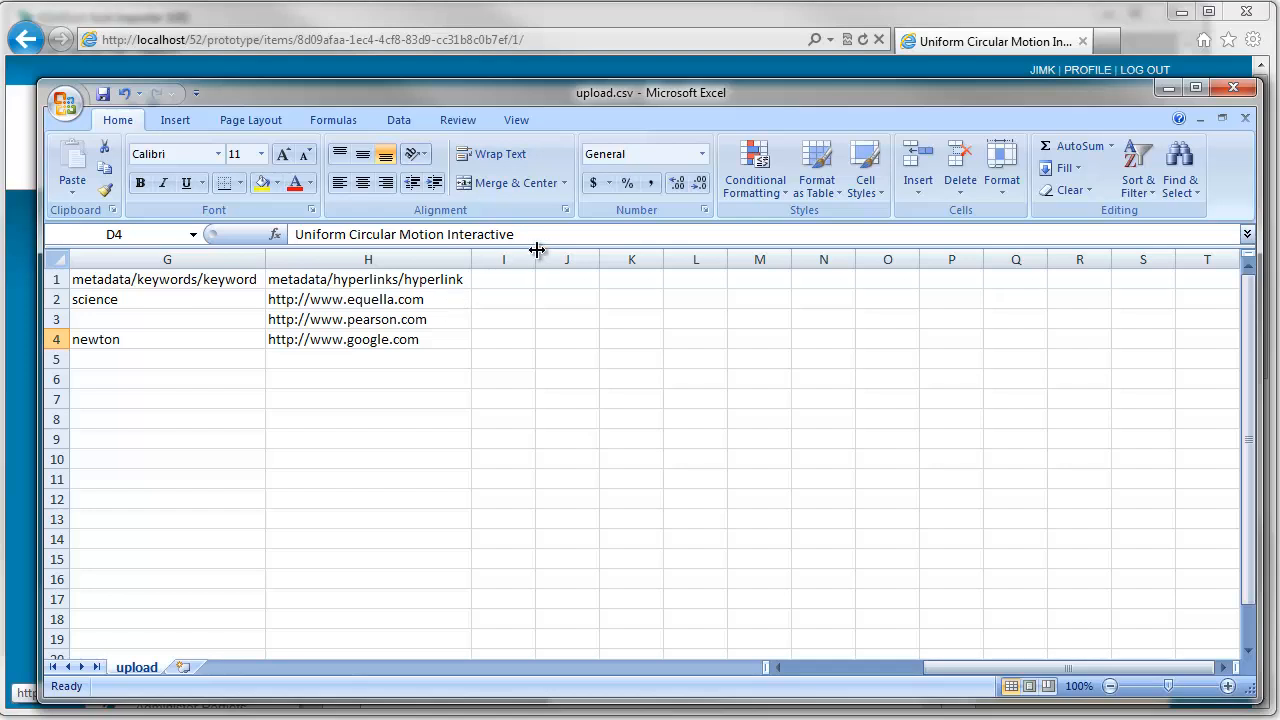
pyautogui.click(515, 284)
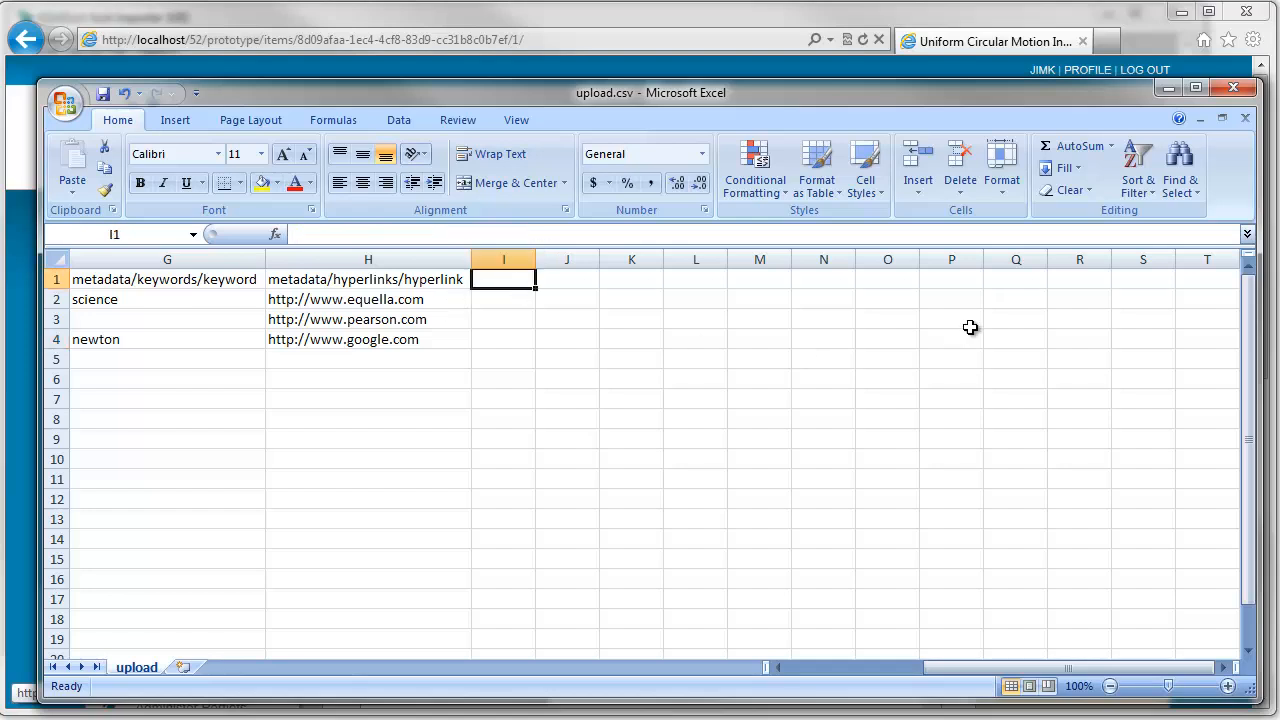
pyautogui.write('URL')
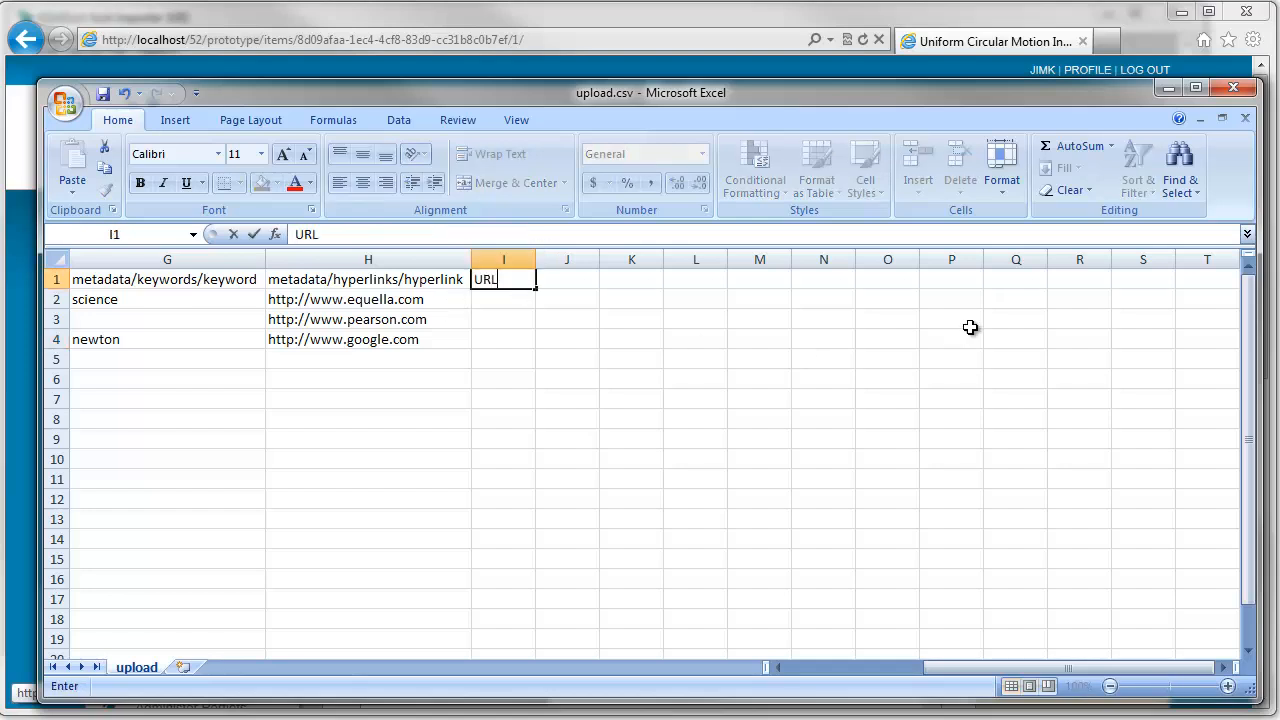
pyautogui.write(' Names')
pyautogui.press('Return')
# Step: Enter the URL names EQUELLA Website in I2 and Pearson Website in I3
pyautogui.write('E')
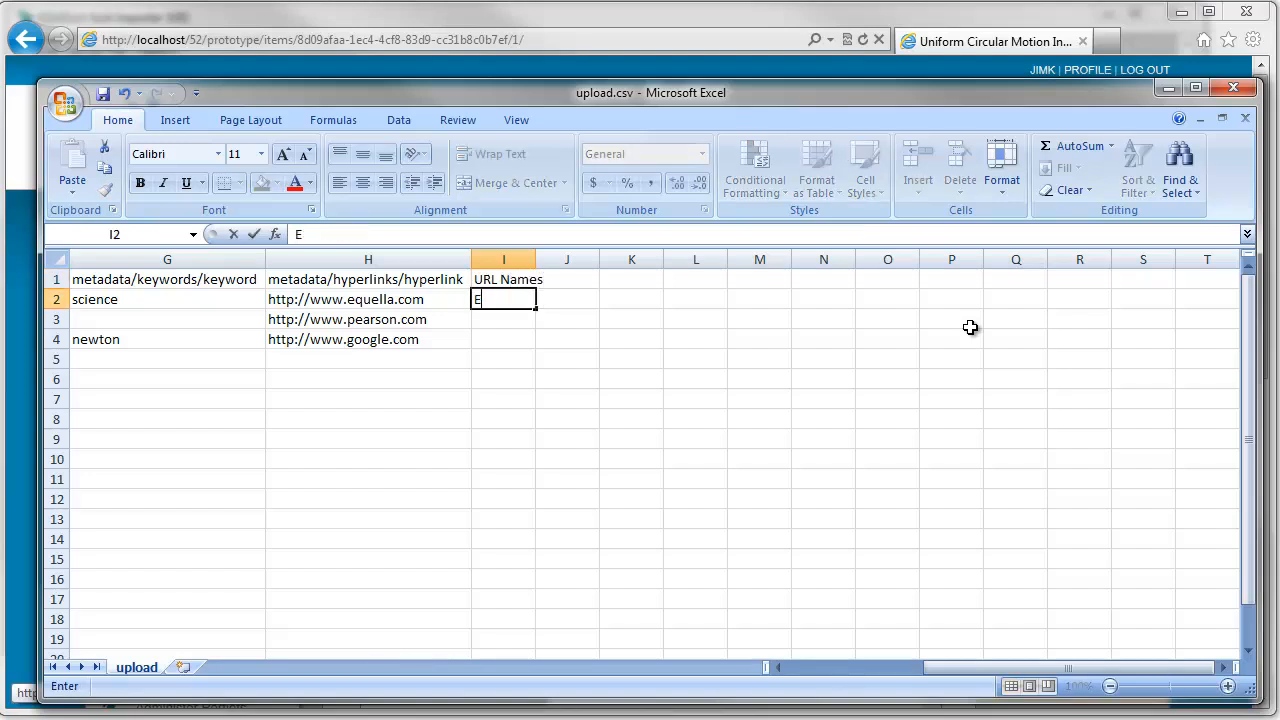
pyautogui.write('QUELLA Web')
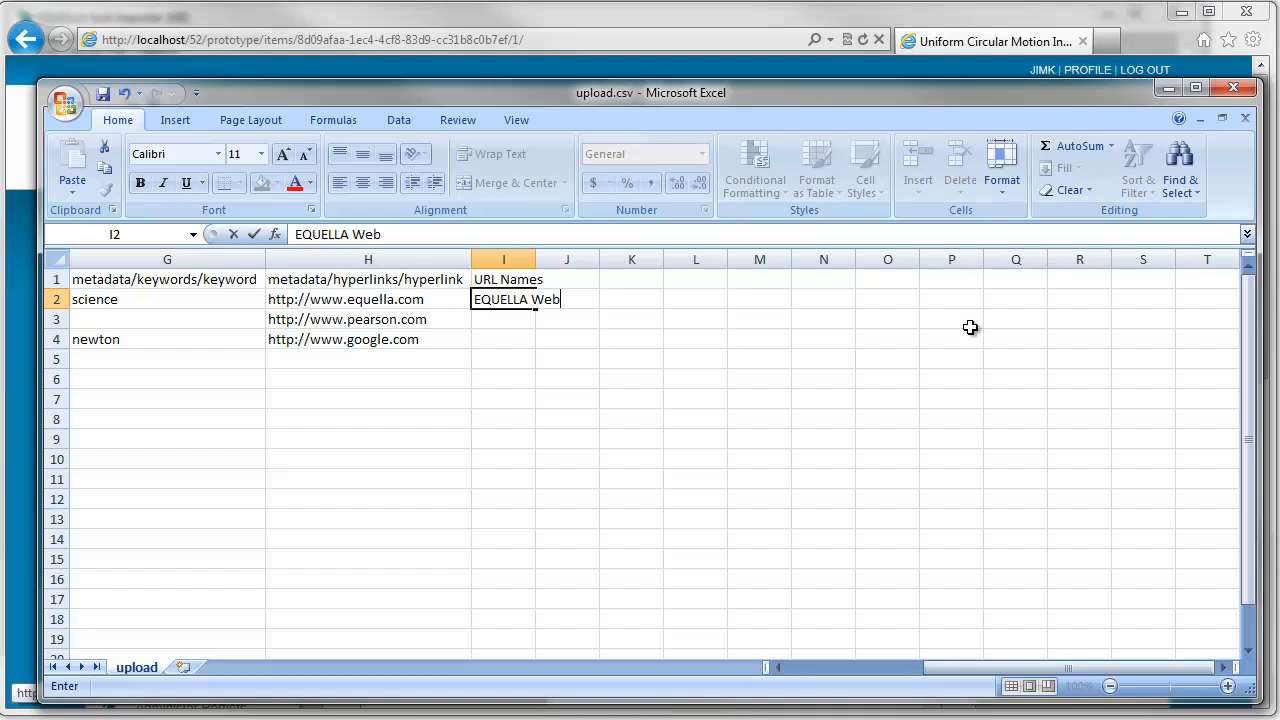
pyautogui.write('site')
pyautogui.press('Return')
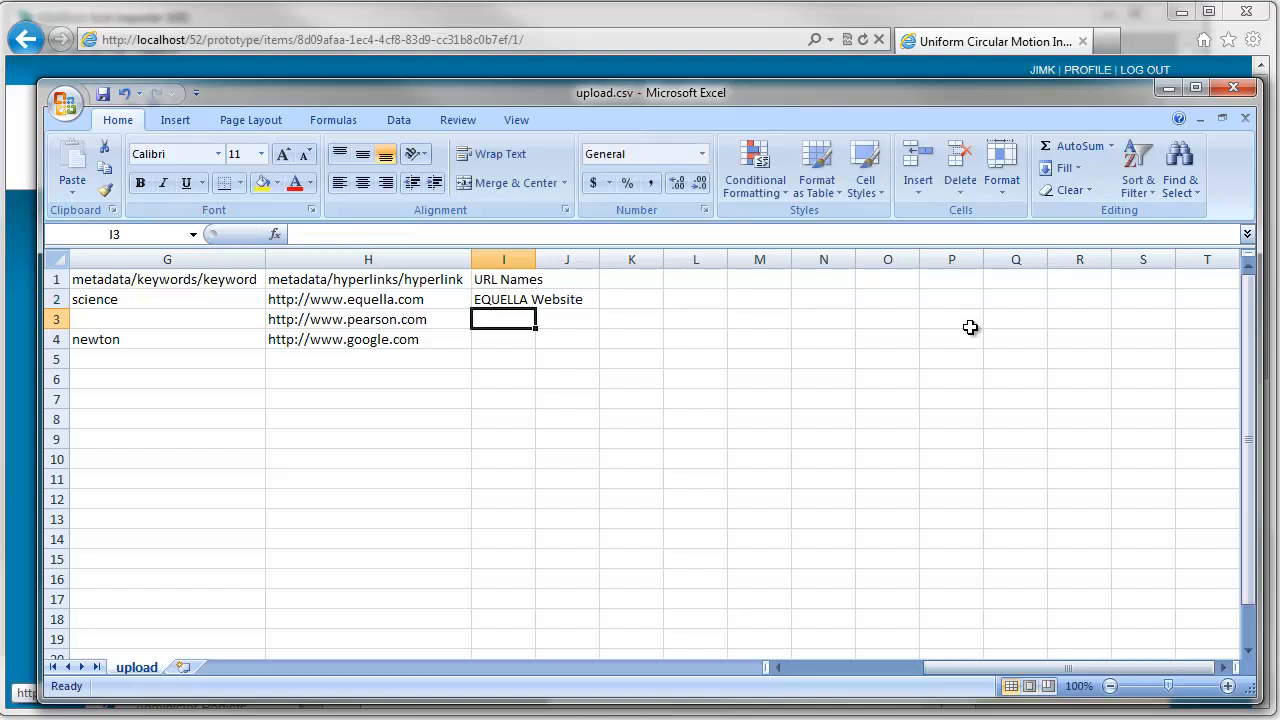
pyautogui.write('Pear')
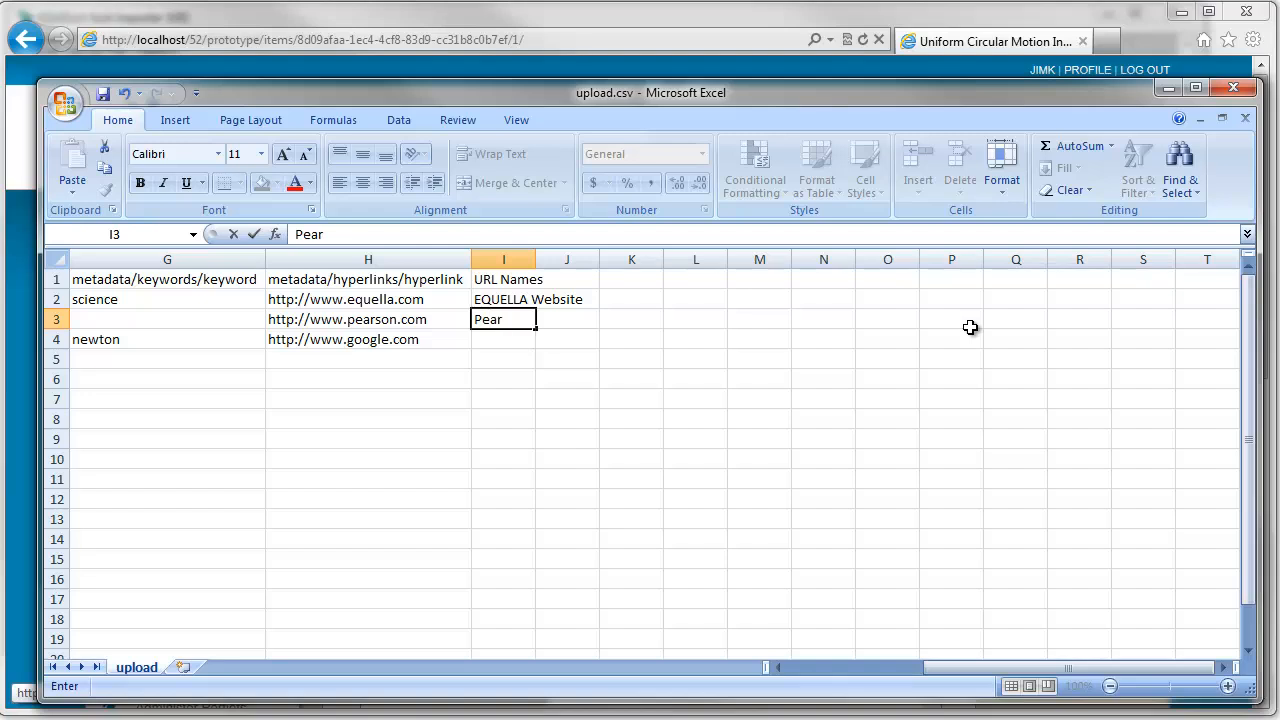
pyautogui.write('son Website')
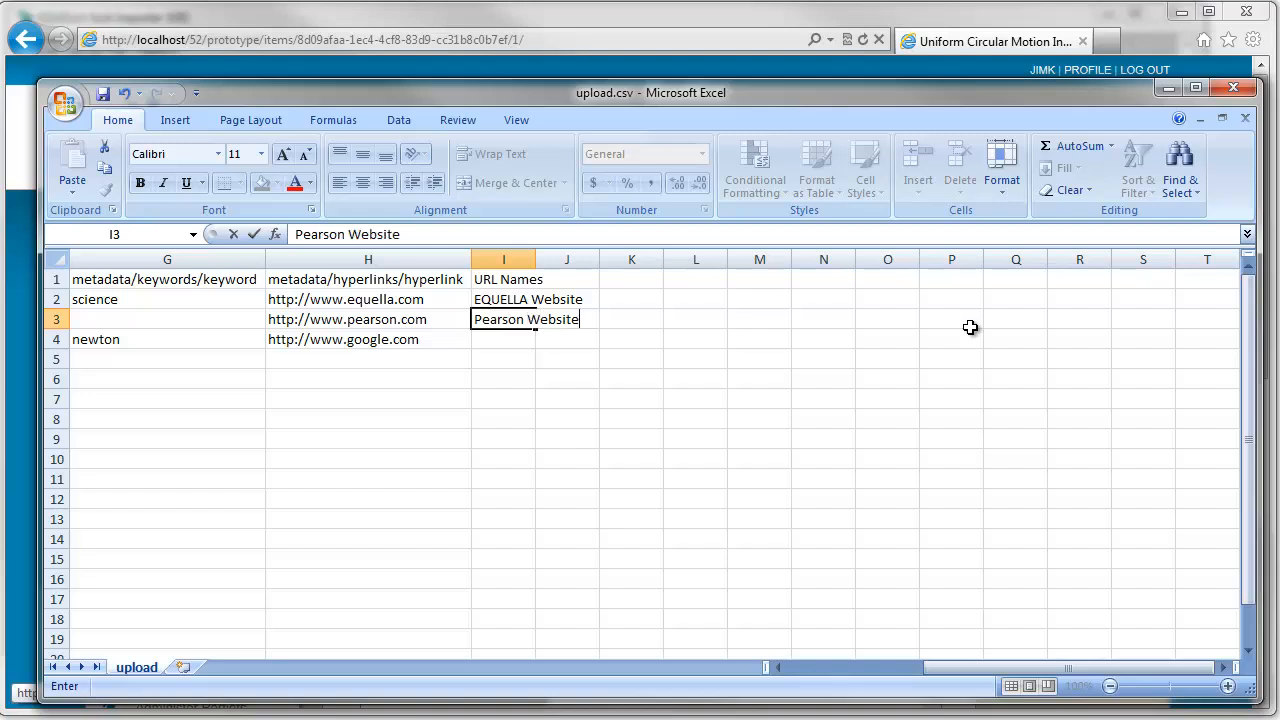
pyautogui.press('Return')
# Step: Enter the URL name Google Inc. in I4 and save upload.csv, keeping the CSV format
pyautogui.write('Goo')
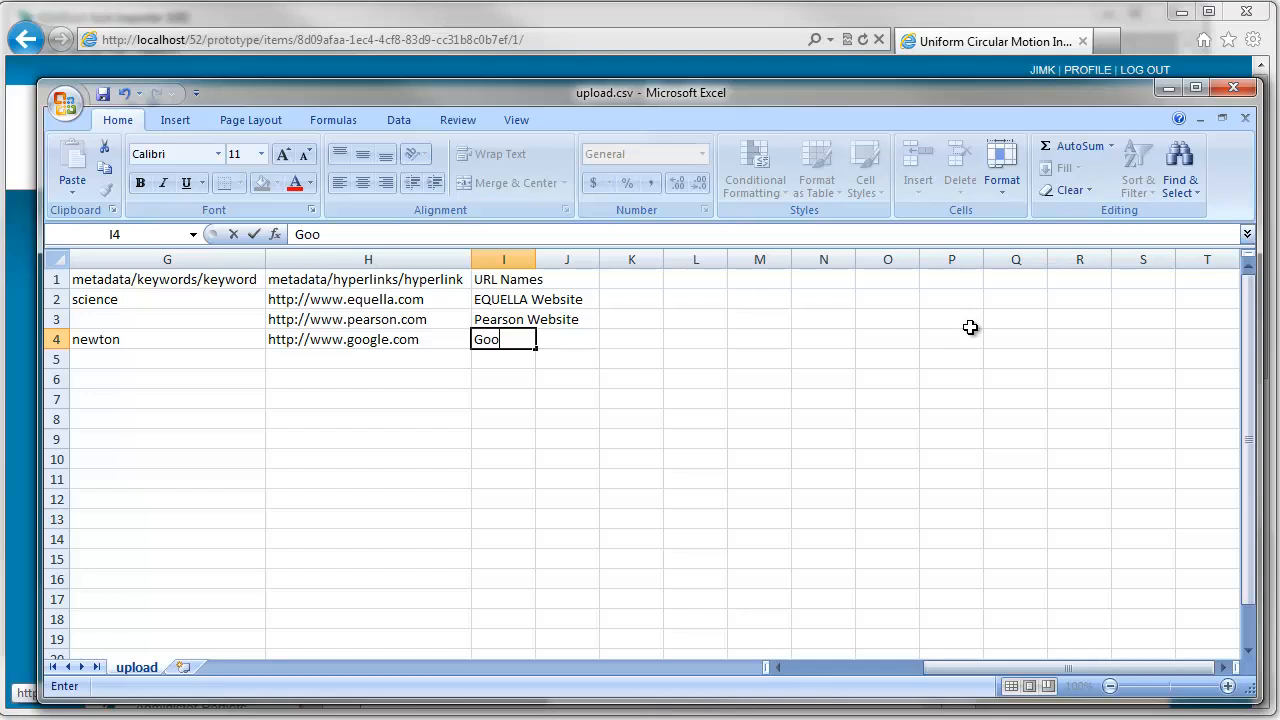
pyautogui.write('gle Inc.')
pyautogui.press('Return')
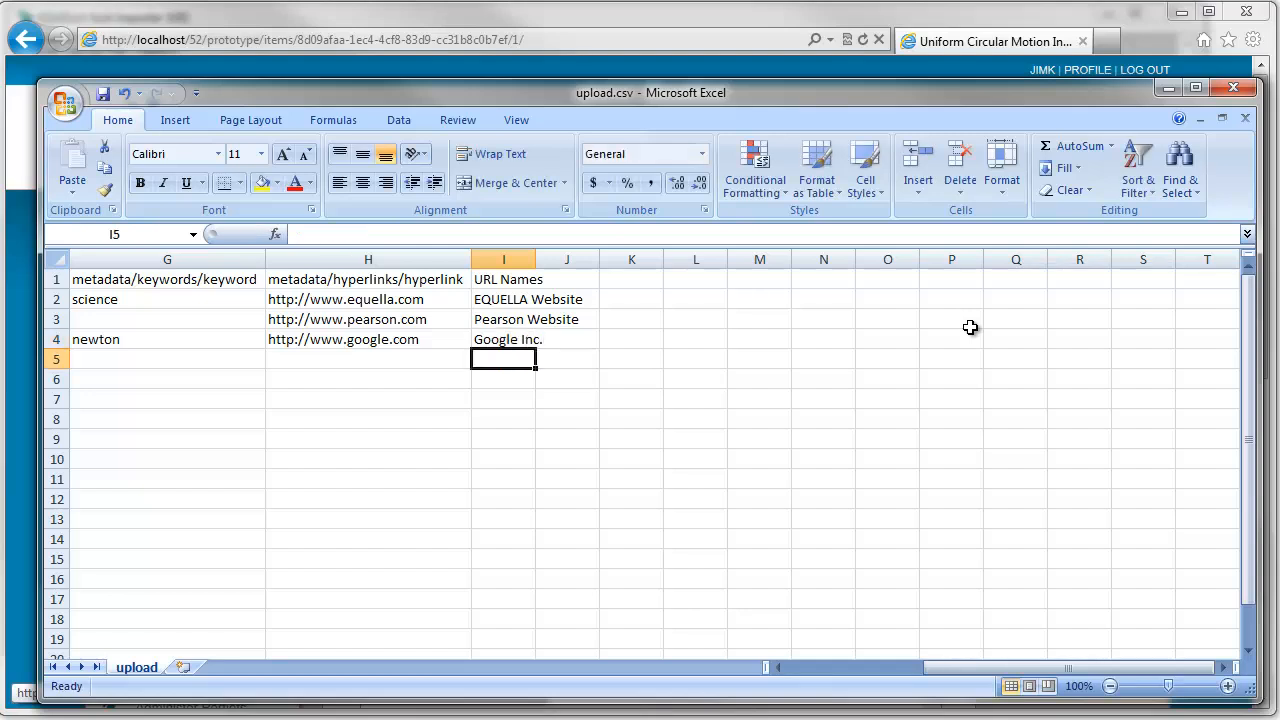
pyautogui.hotkey('ctrl', 's')
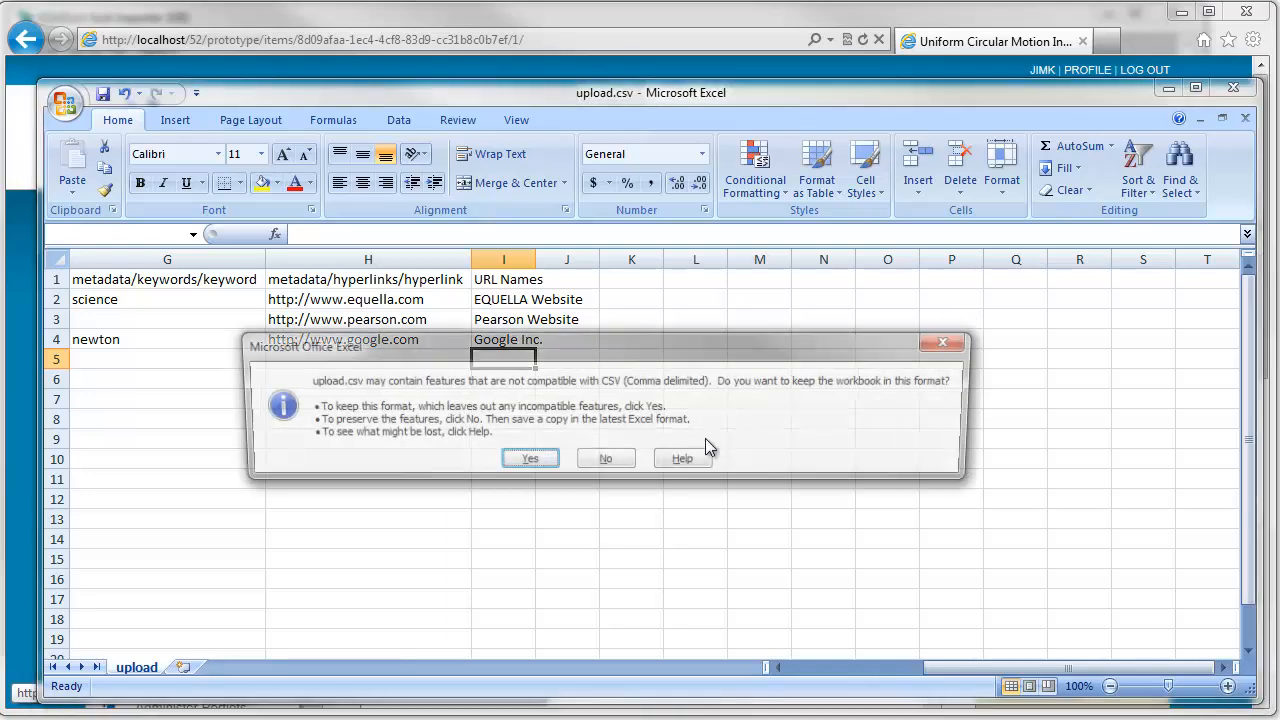
pyautogui.click(524, 461)
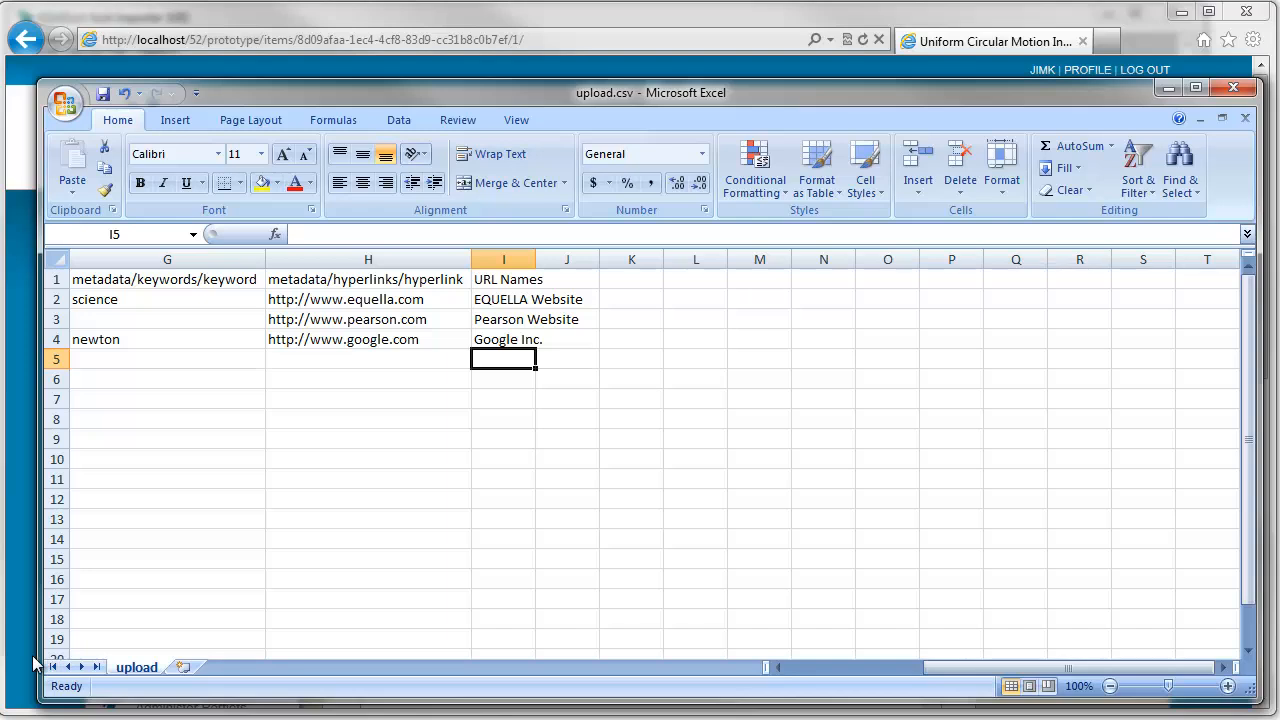
# Step: Switch to EBI and reload upload.csv, accepting the update of the current settings to the changed column headings
pyautogui.hotkey('alt', 'Tab')
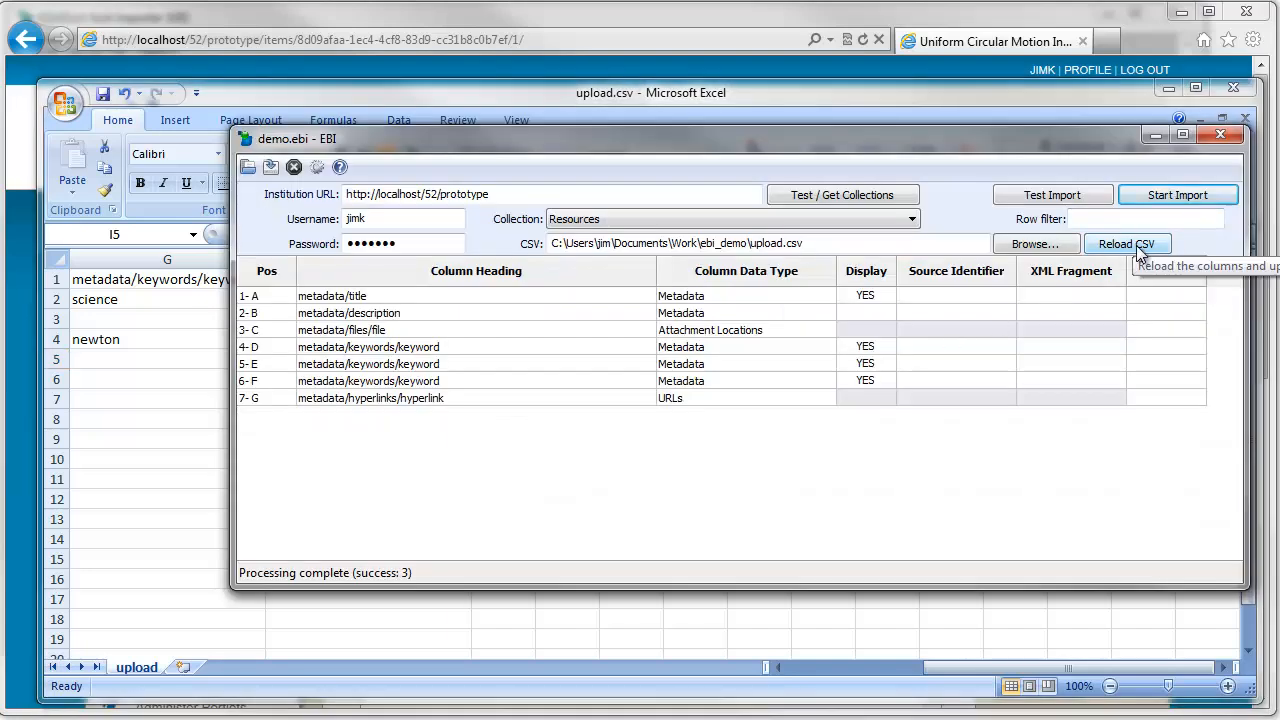
pyautogui.click(1131, 244)
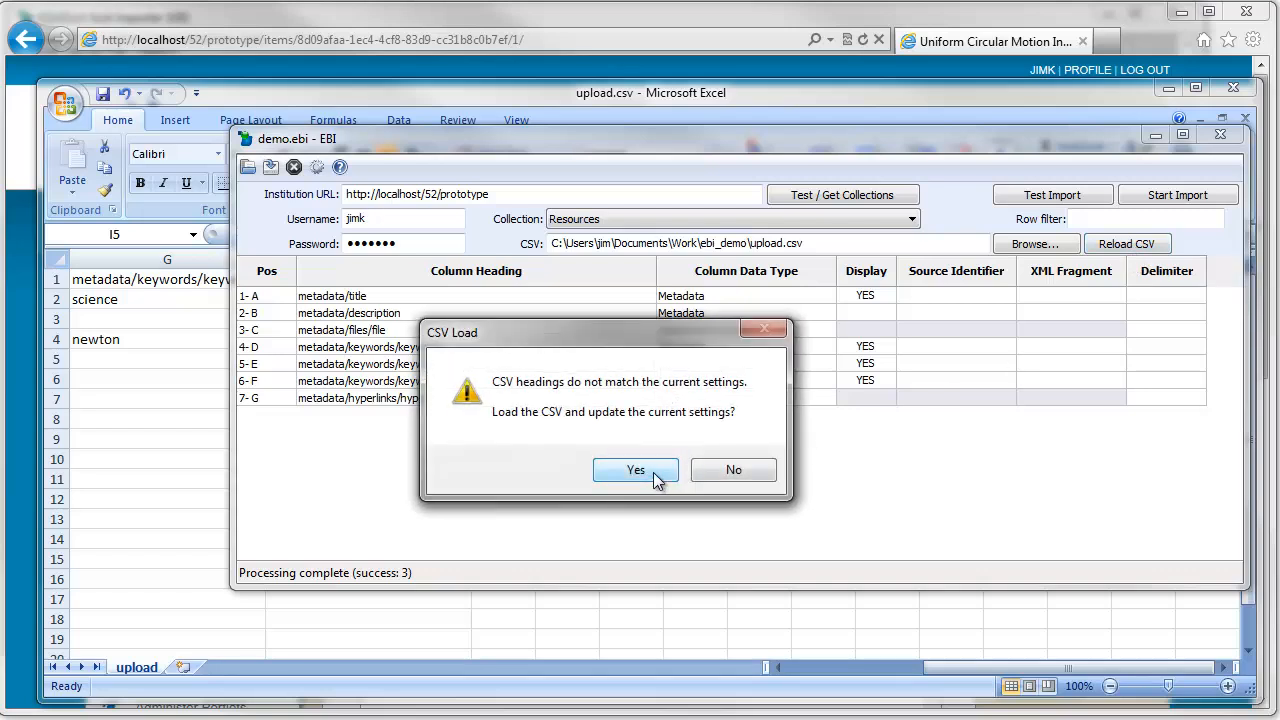
pyautogui.click(636, 470)
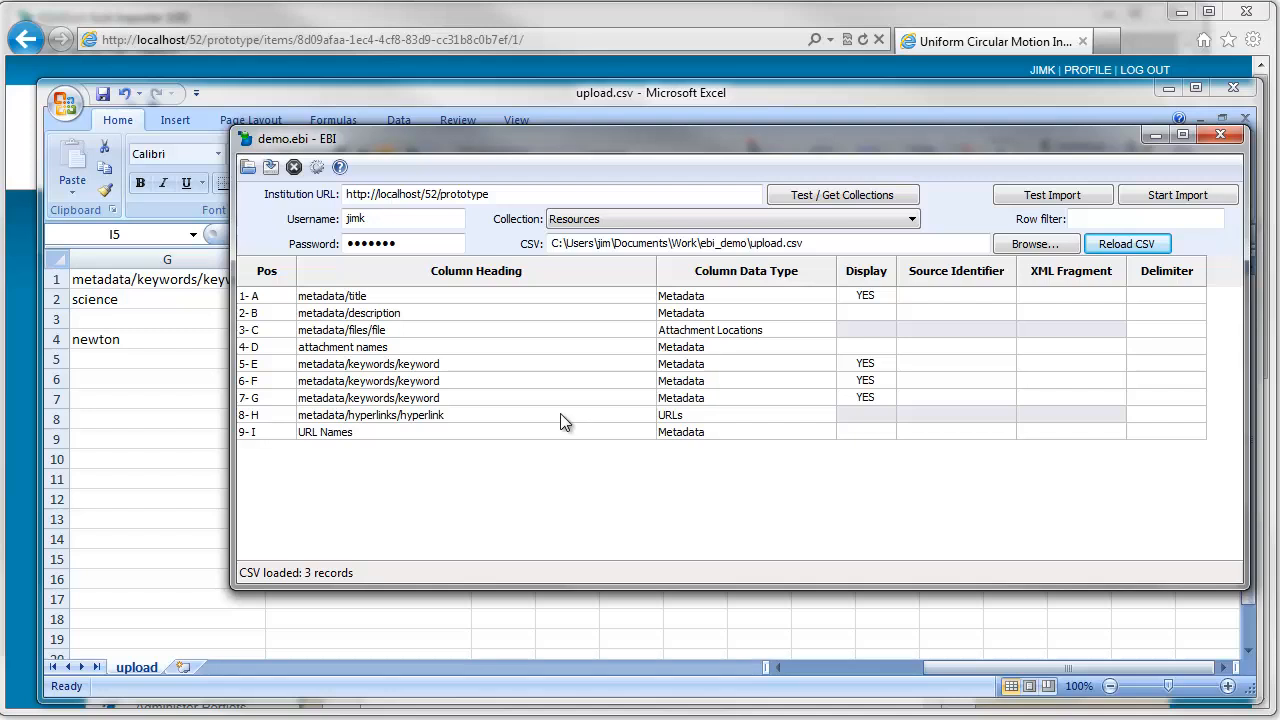
# Step: Set the column data type of the attachment names column to Attachment Names
pyautogui.click(341, 354)
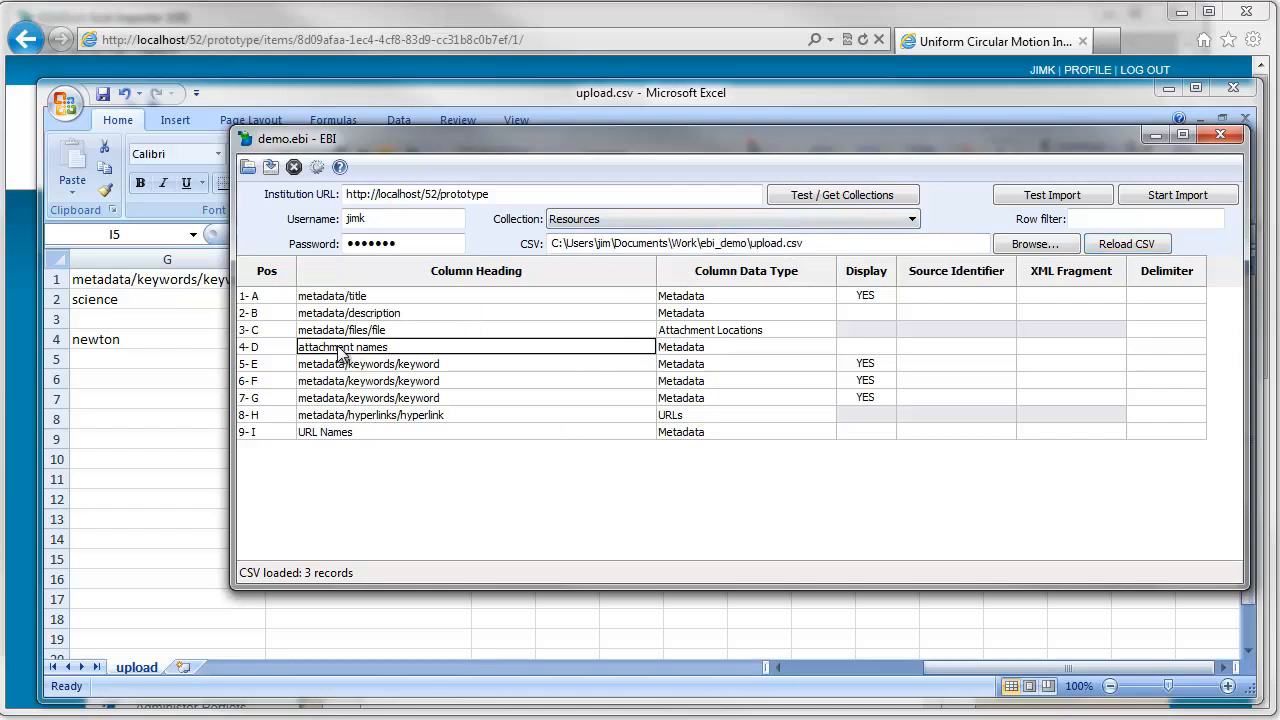
pyautogui.click(700, 348)
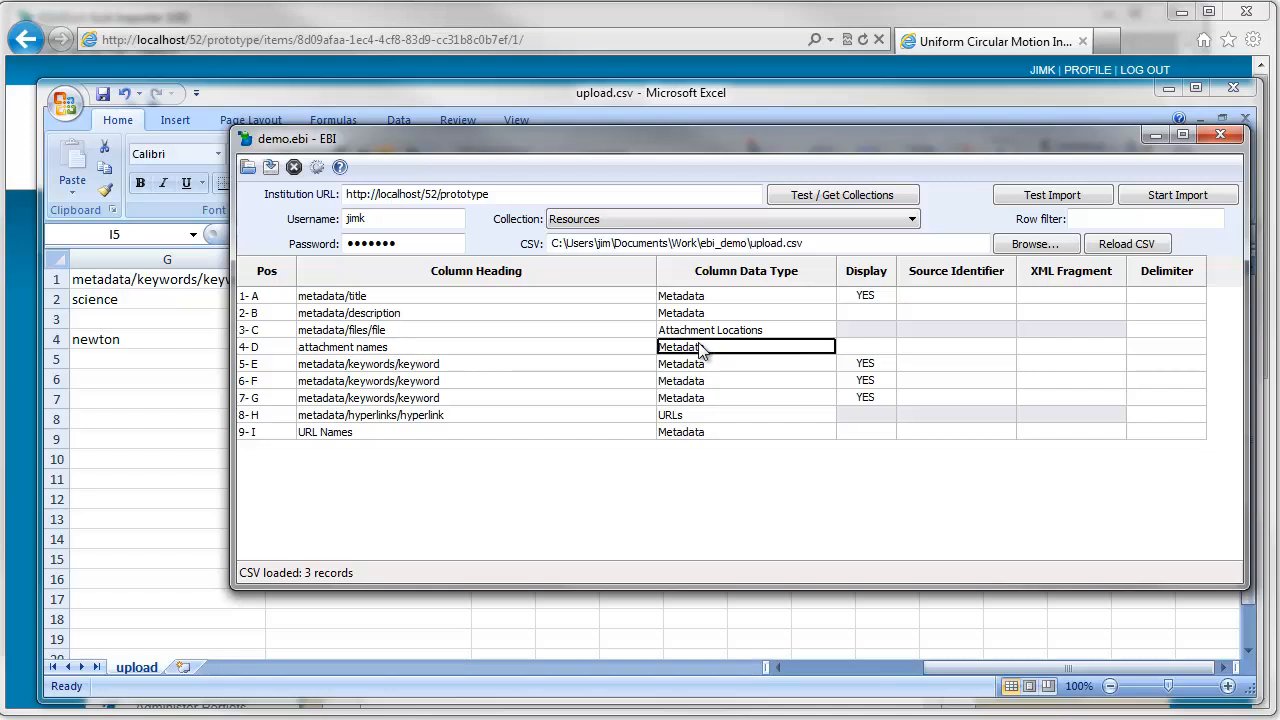
pyautogui.click(700, 348)
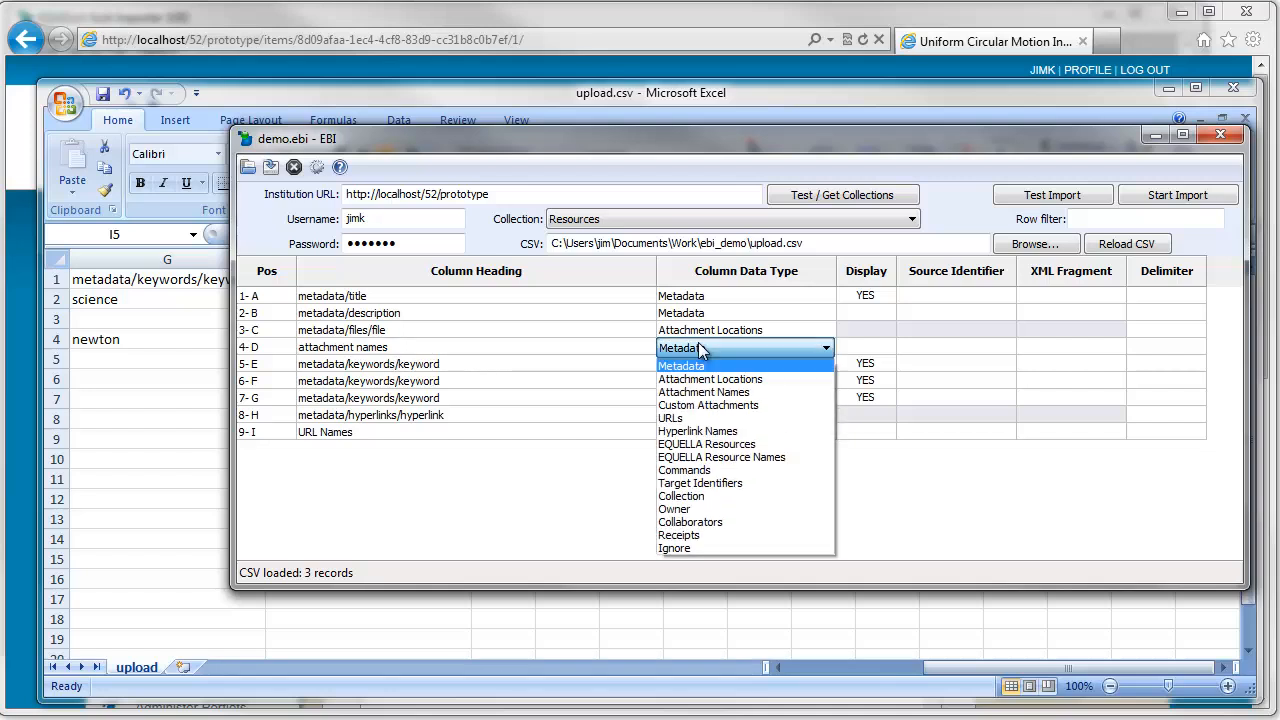
pyautogui.click(708, 392)
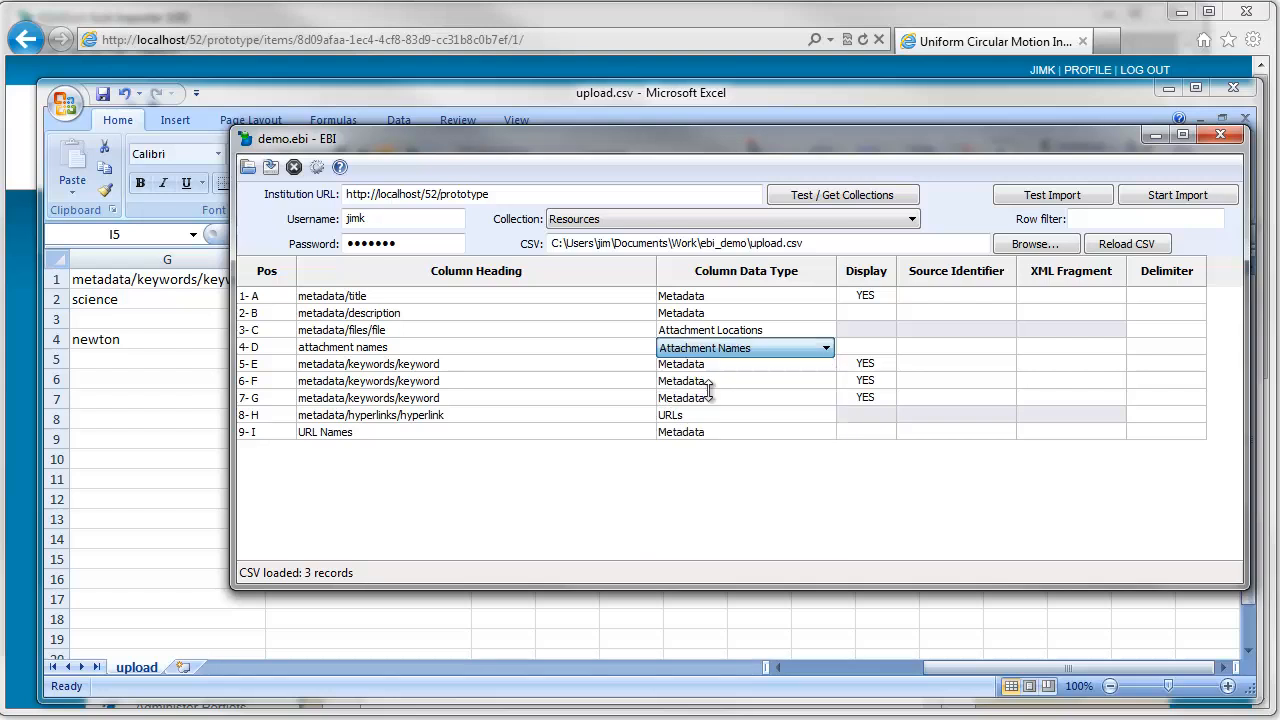
# Step: Set the column data type of the URL Names column to Hyperlink Names
pyautogui.click(406, 433)
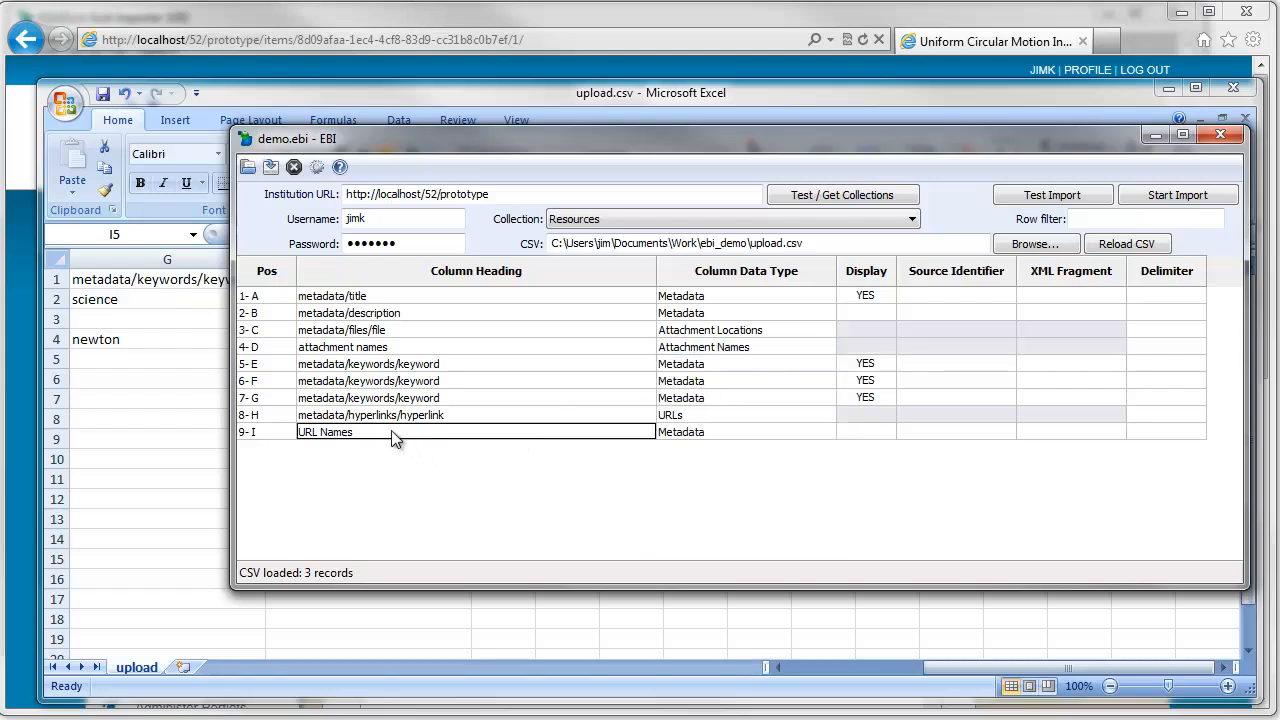
pyautogui.click(722, 431)
pyautogui.click(722, 431)
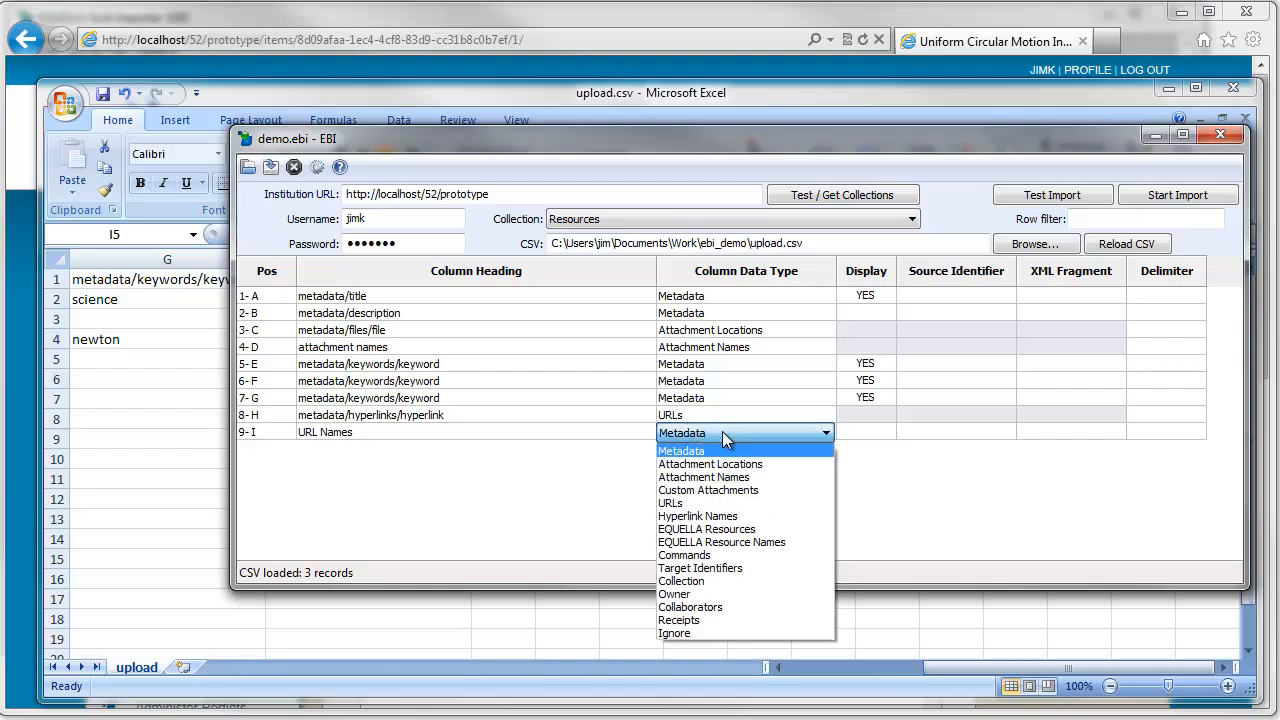
pyautogui.click(726, 518)
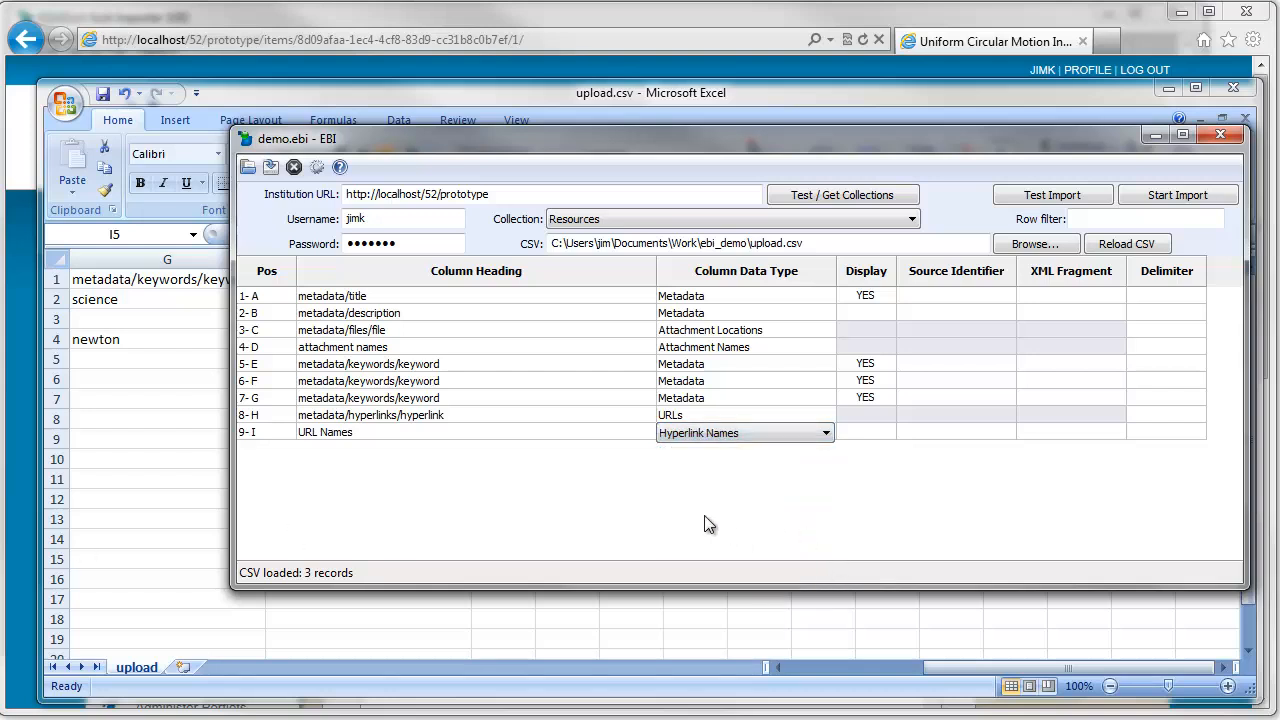
pyautogui.click(592, 406)
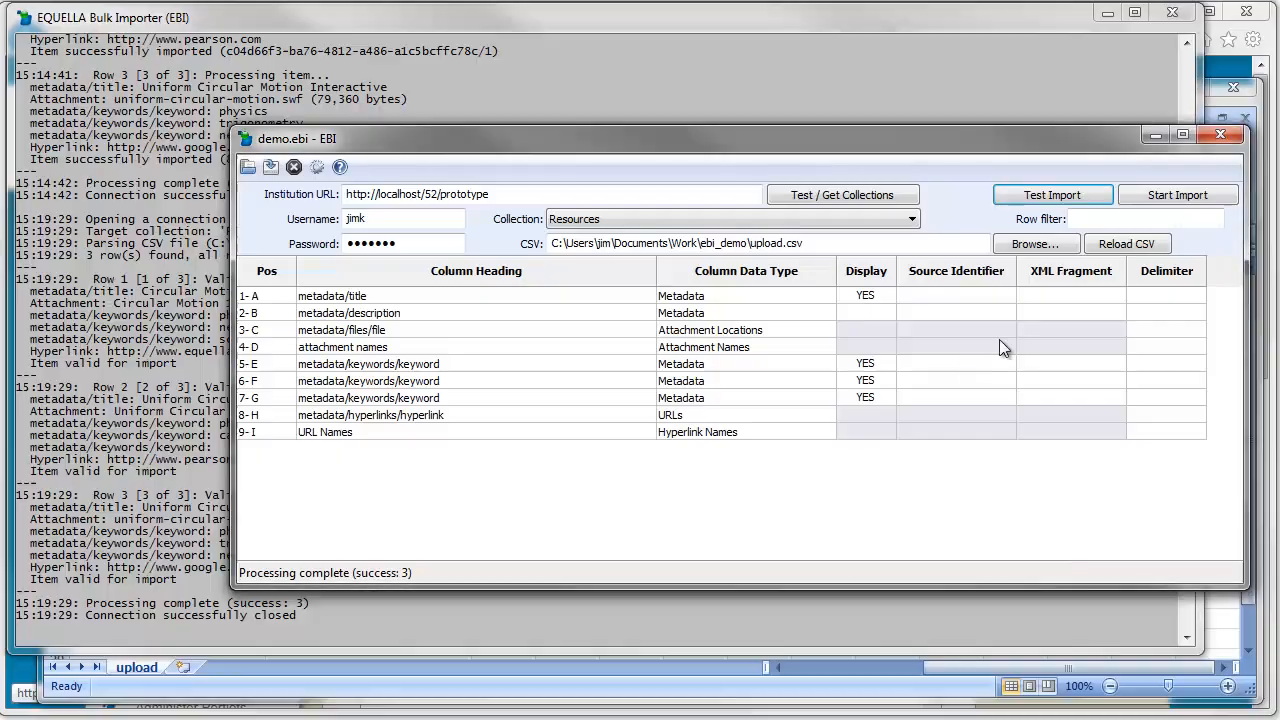
# Step: Run a test import of the CSV rows and start the actual import into the Resources collection
pyautogui.click(1052, 195)
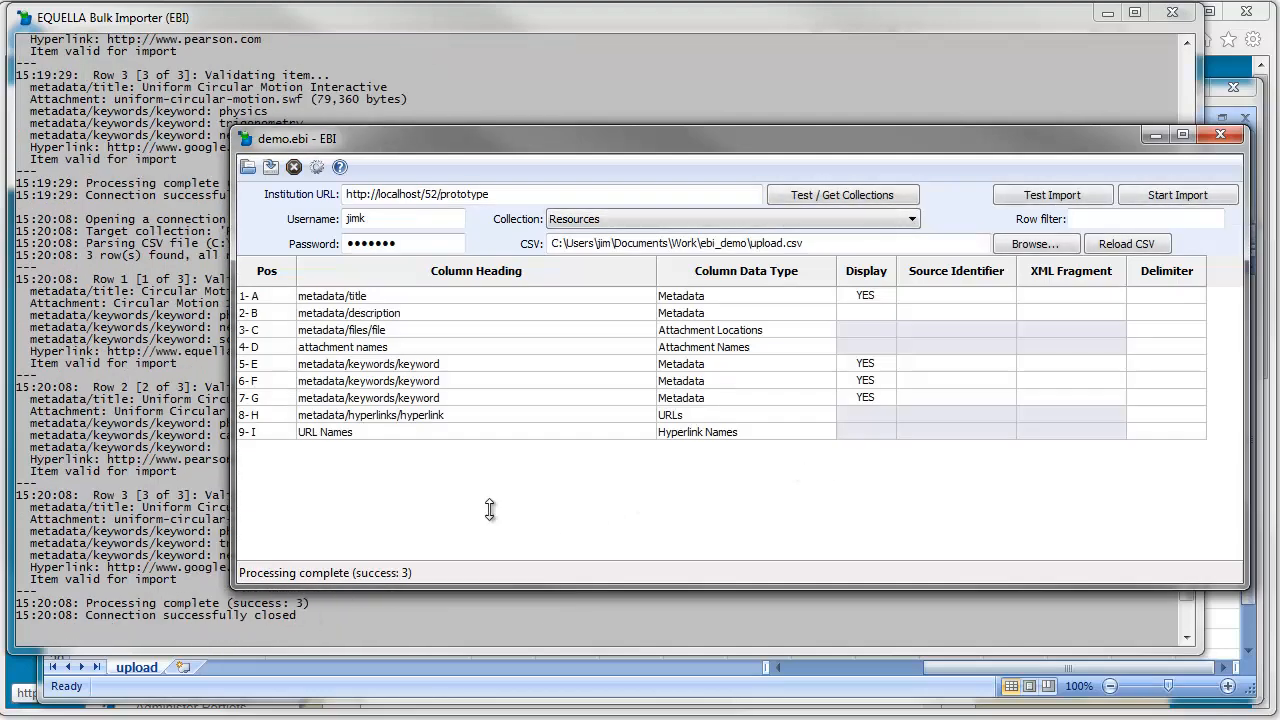
pyautogui.click(1175, 193)
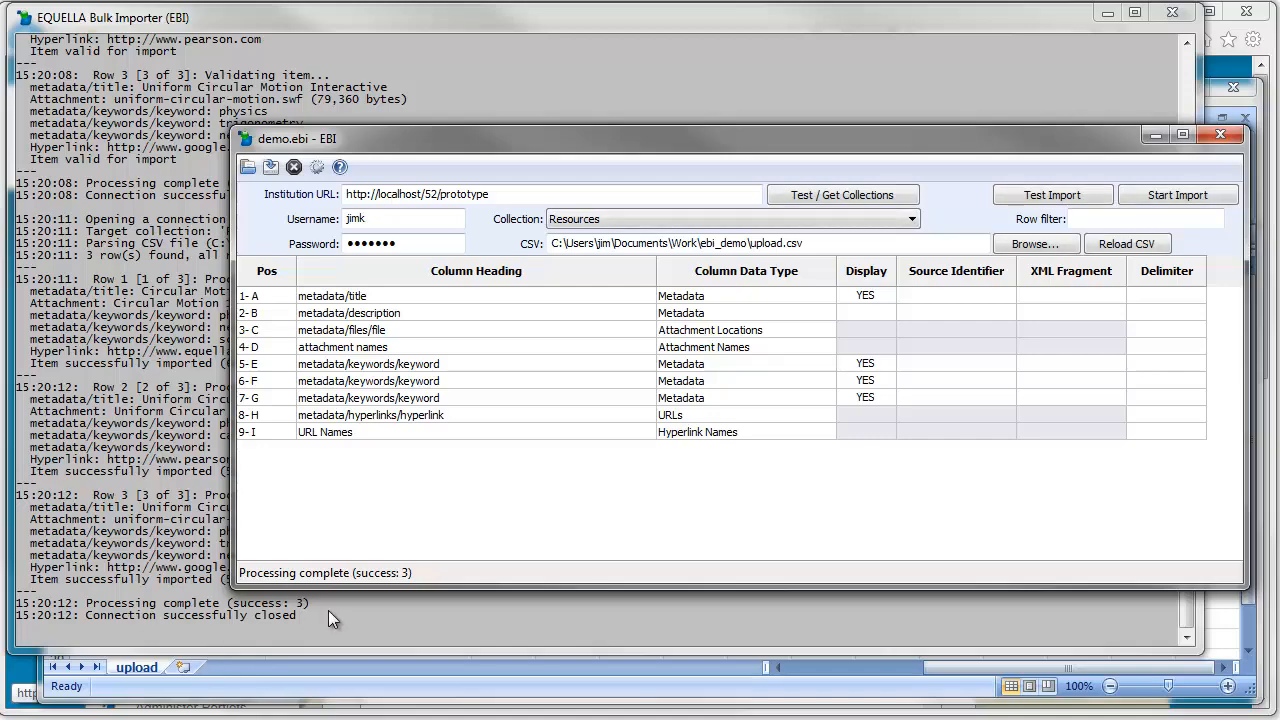
# Step: Switch to EQUELLA in the browser, list the resources through Search and open the newly imported Uniform Circular Motion Interactive
pyautogui.click(27, 668)
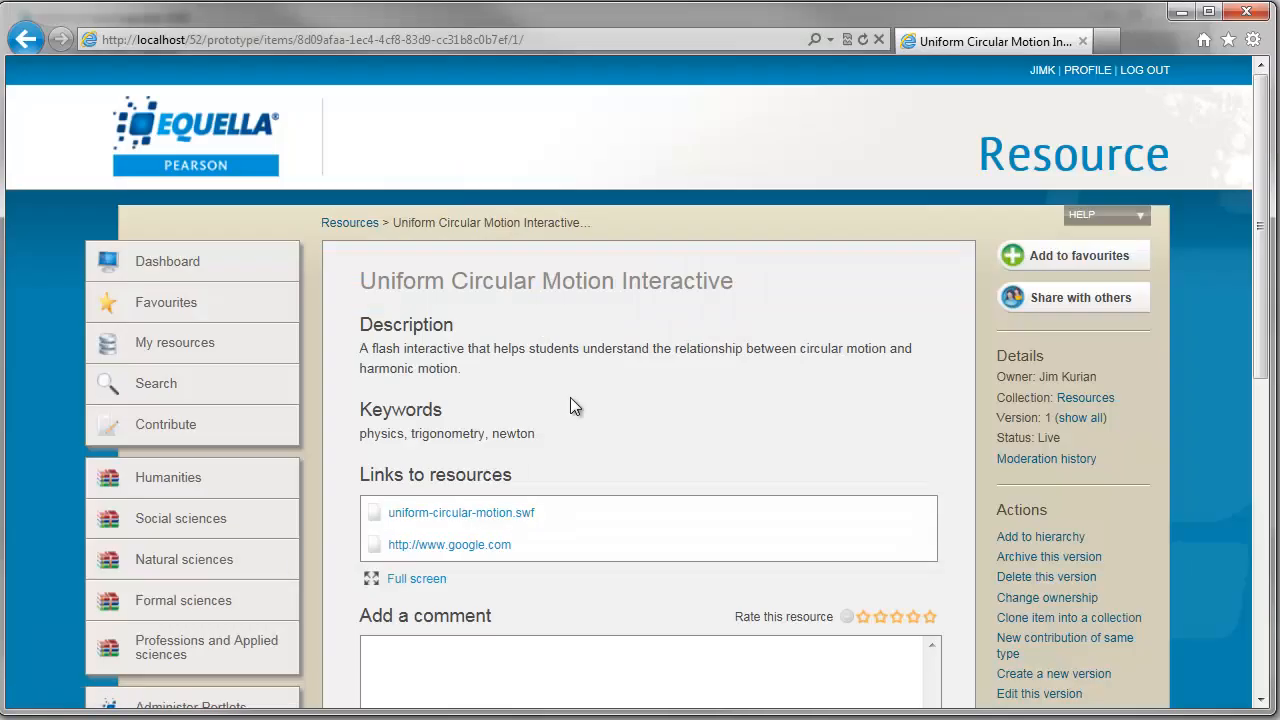
pyautogui.click(156, 388)
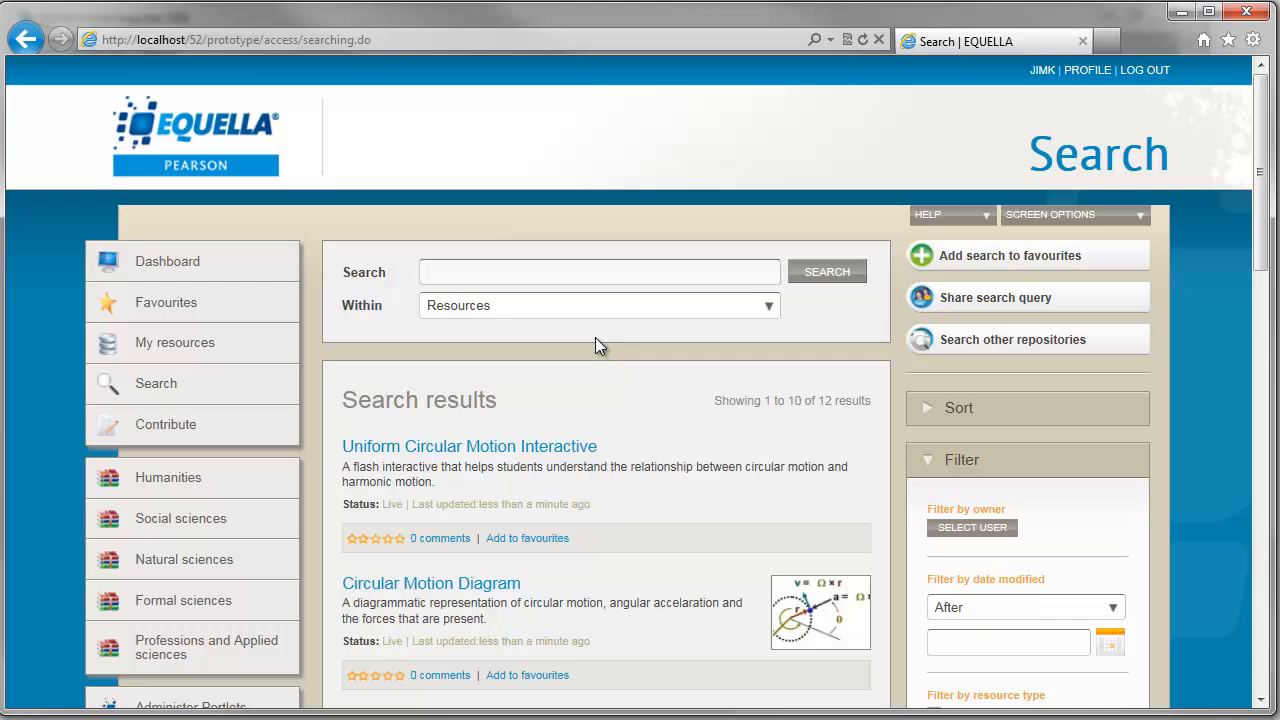
pyautogui.click(497, 450)
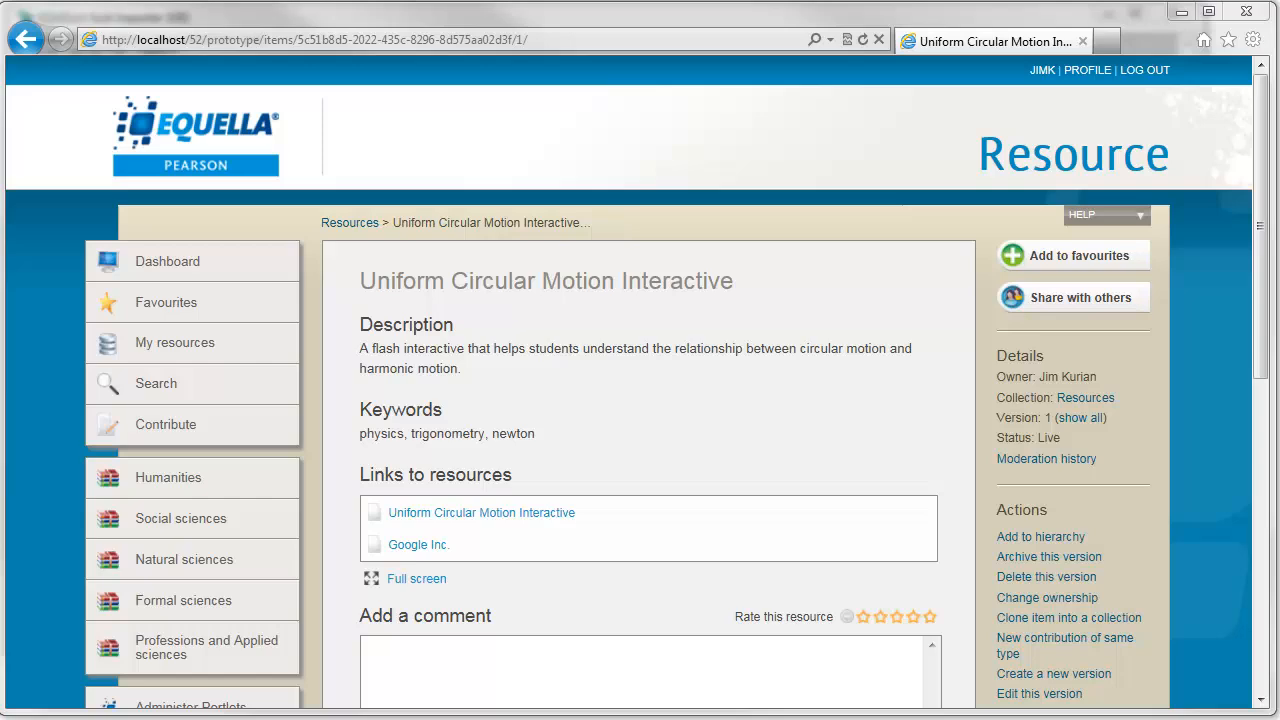
# Step: Switch to upload.csv in Excel and widen column C, metadata/files/file, to make room for multiple file names
pyautogui.hotkey('alt', 'Tab')
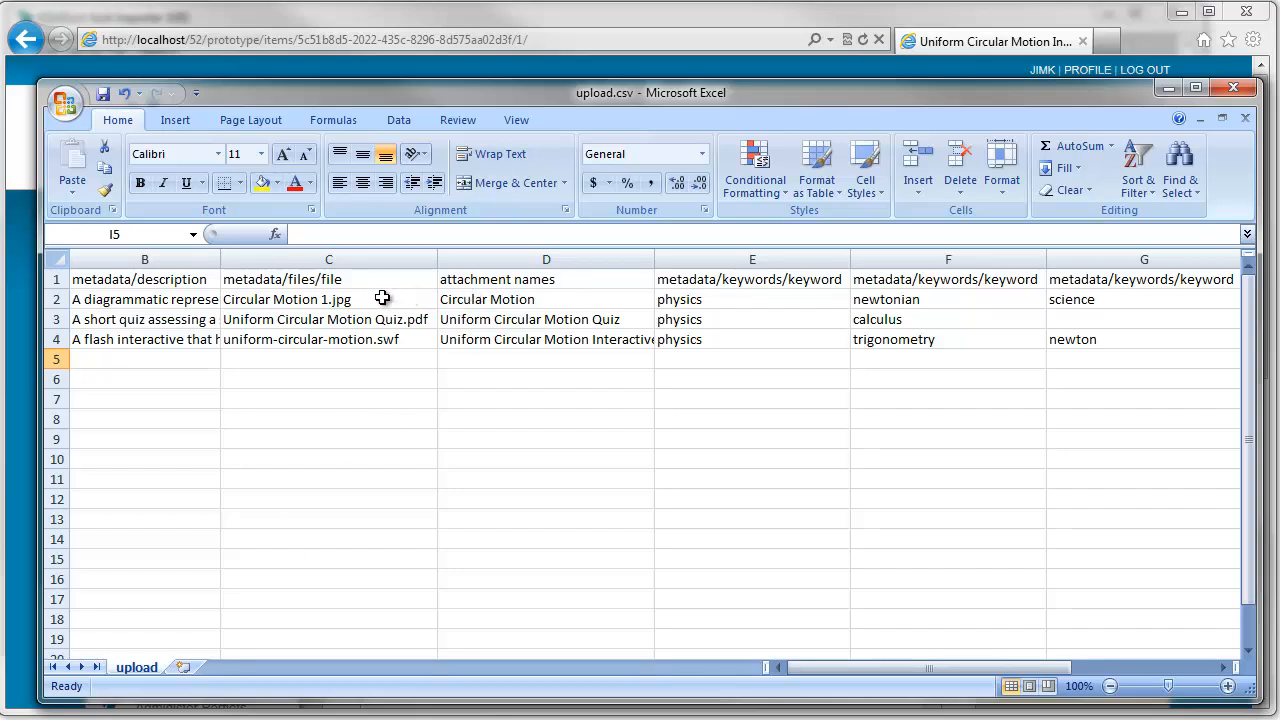
pyautogui.click(346, 299)
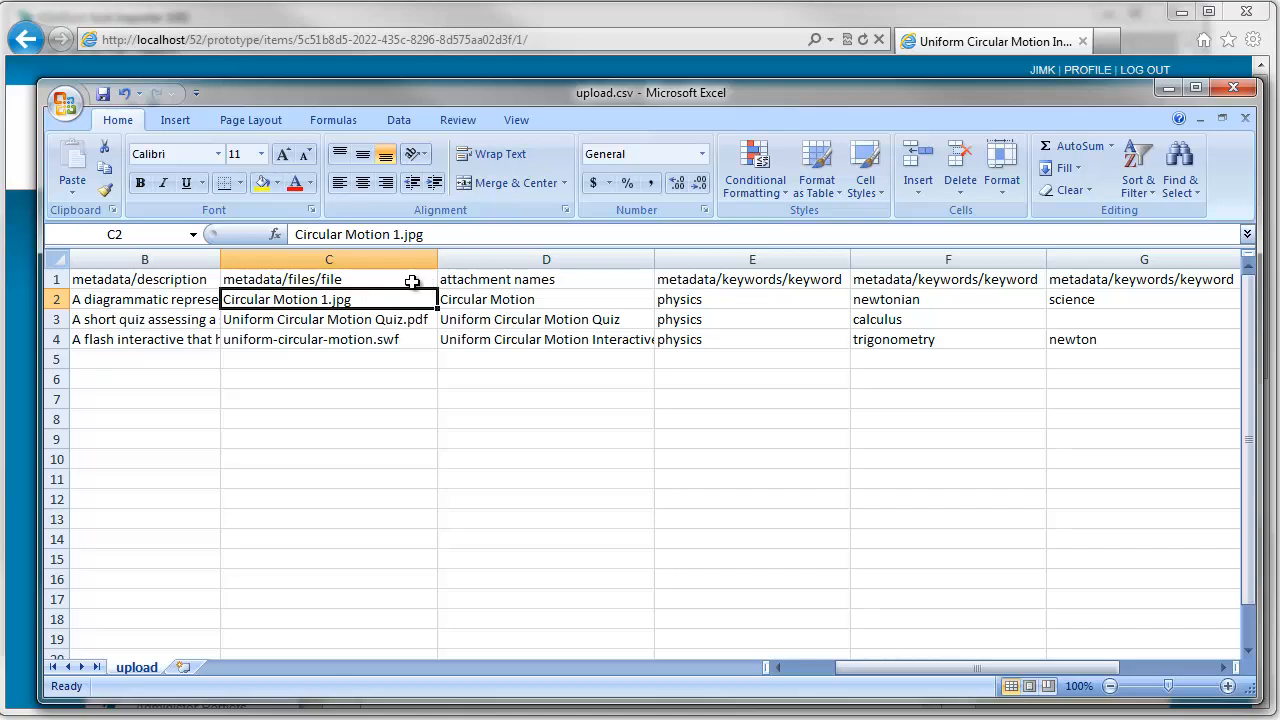
pyautogui.moveTo(437, 259); pyautogui.dragTo(809, 259)
# Step: Copy the file name Uniform Circular Motion Quiz.pdf from C3 and append it to C2 after a | delimiter
pyautogui.press('Down')
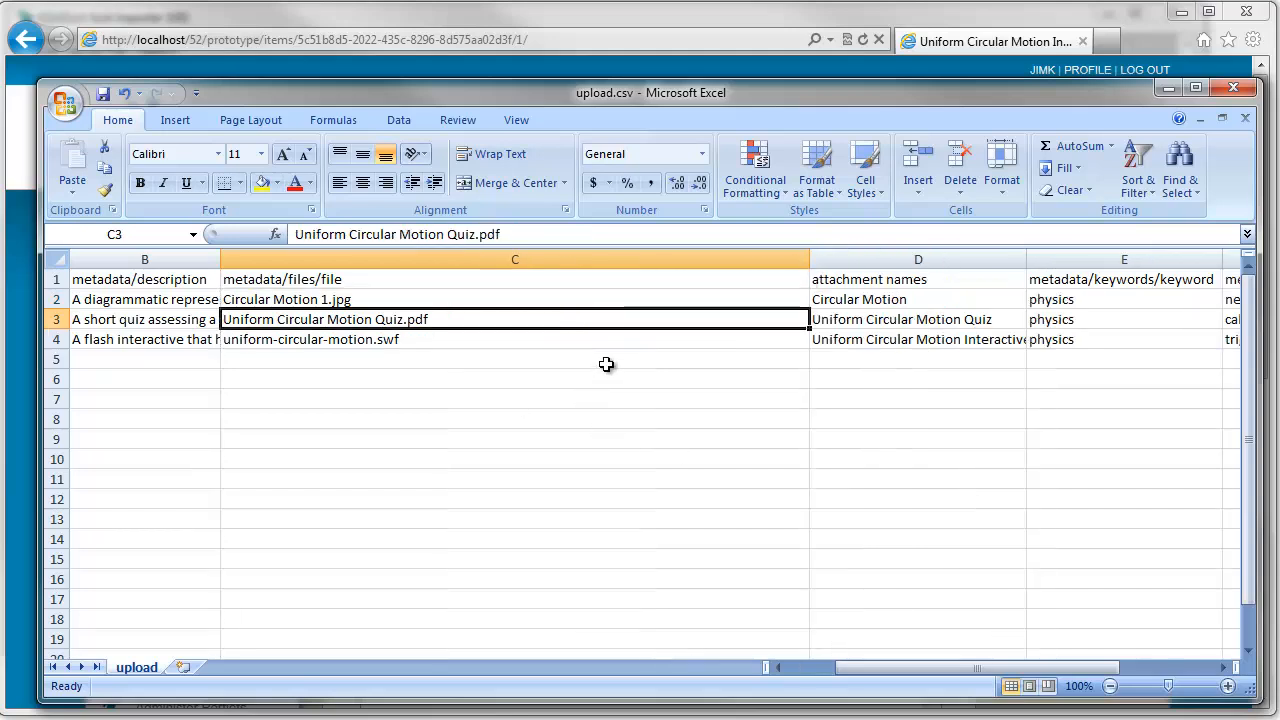
pyautogui.press('F2')
pyautogui.hotkey('shift', 'Home')
pyautogui.hotkey('ctrl', 'c')
pyautogui.press('Escape')
pyautogui.press('Up')
pyautogui.press('F2')
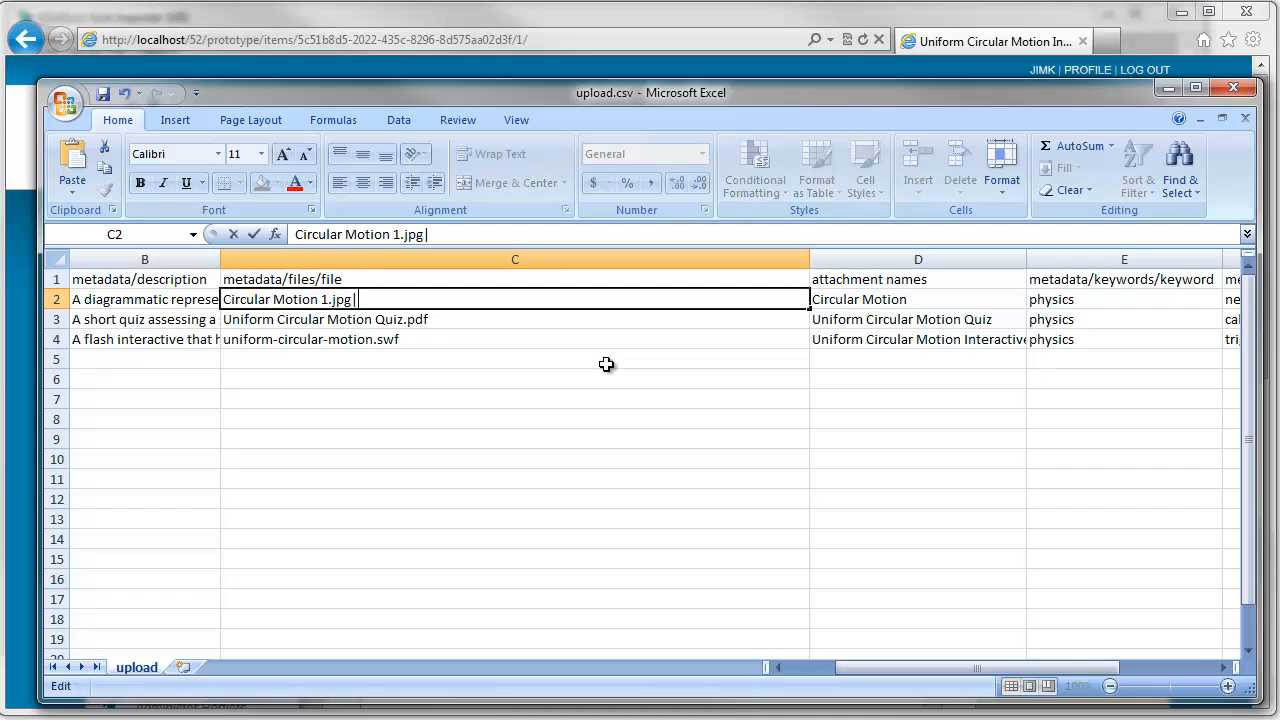
pyautogui.write('|')
pyautogui.hotkey('ctrl', 'v')
pyautogui.press('Return')
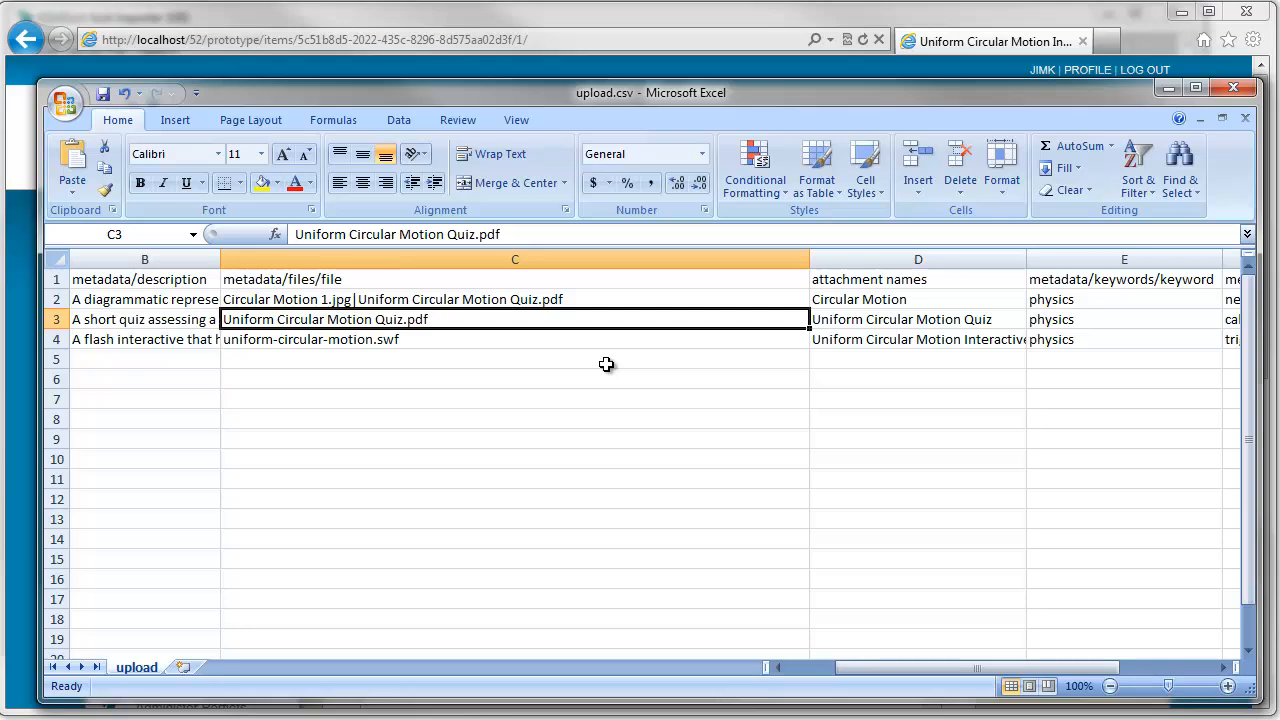
# Step: Append |Uniform Circular Motion Quiz.pdf to the file name uniform-circular-motion.swf in C4
pyautogui.press('Down')
pyautogui.press('F2')
pyautogui.write('|')
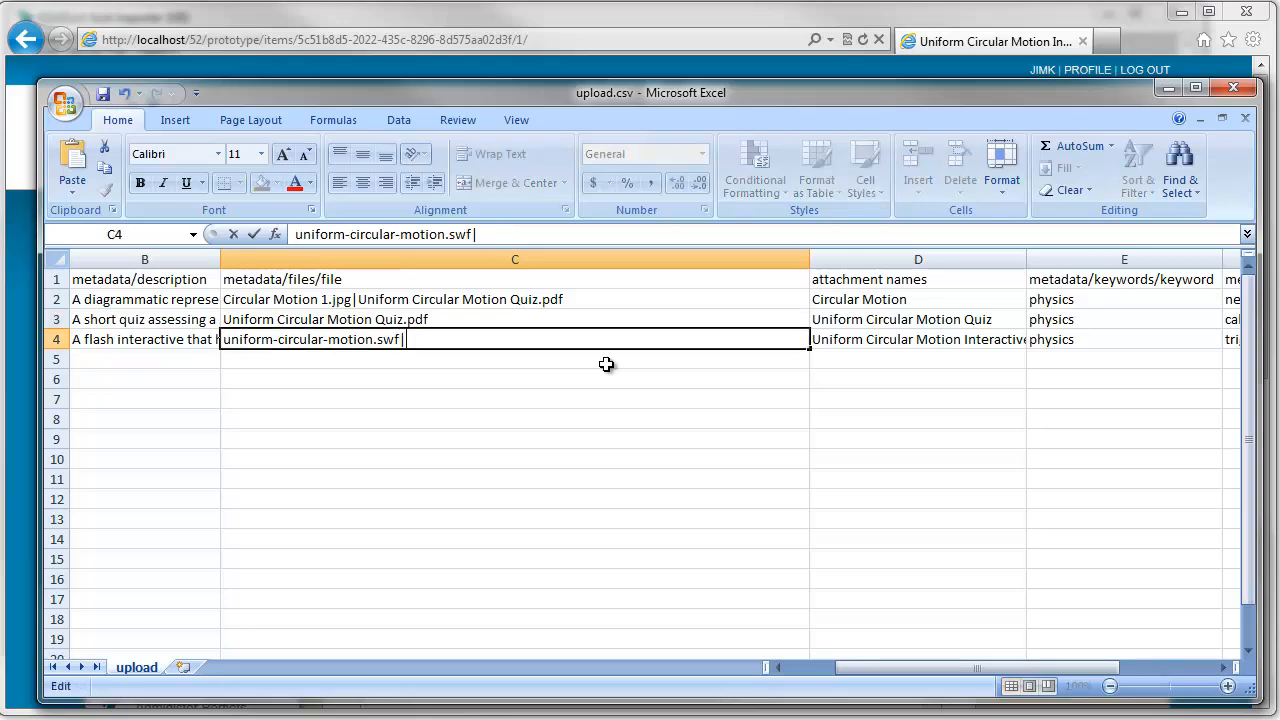
pyautogui.hotkey('ctrl', 'v')
pyautogui.press('Return')
# Step: Copy the file name uniform-circular-motion.swf from C4 and append it to C3 after a | delimiter
pyautogui.press('Up')
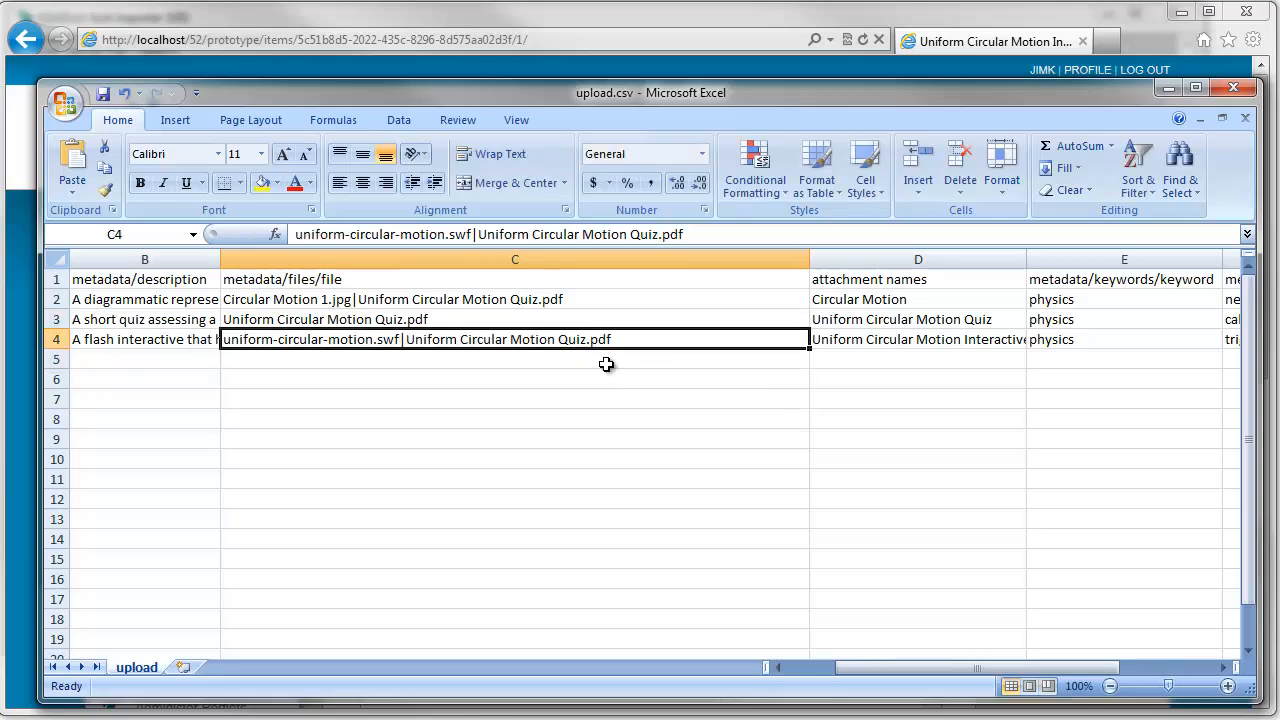
pyautogui.press('F2')
pyautogui.hotkey('ctrl', 'shift', 'Right')
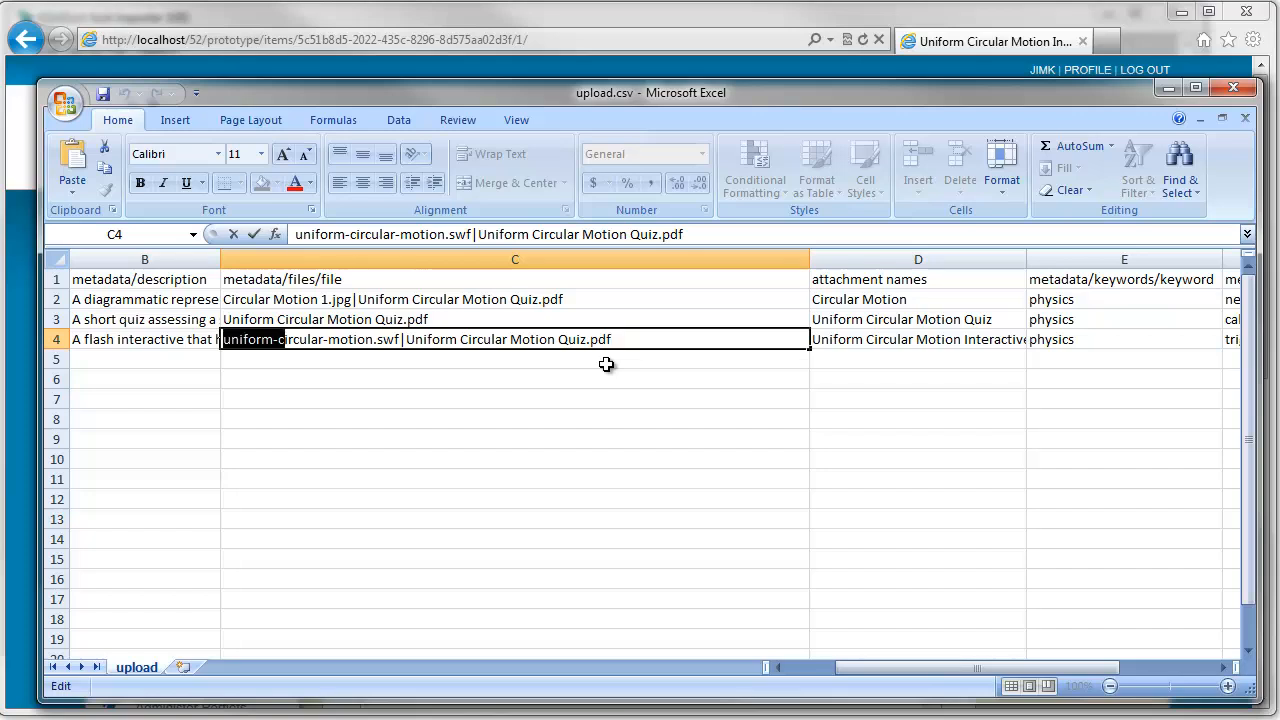
pyautogui.hotkey('shift', 'Right')
pyautogui.hotkey('shift', 'Right')
pyautogui.hotkey('shift', 'Right')
pyautogui.hotkey('shift', 'Right')
pyautogui.hotkey('shift', 'Right')
pyautogui.hotkey('shift', 'Right')
pyautogui.hotkey('shift', 'Right')
pyautogui.hotkey('shift', 'Right')
pyautogui.hotkey('shift', 'Right')
pyautogui.hotkey('shift', 'Right')
pyautogui.hotkey('shift', 'Right')
pyautogui.hotkey('shift', 'Right')
pyautogui.hotkey('shift', 'Right')
pyautogui.hotkey('shift', 'Right')
pyautogui.hotkey('shift', 'Right')
pyautogui.hotkey('shift', 'Right')
pyautogui.hotkey('shift', 'Right')
pyautogui.hotkey('shift', 'Right')
pyautogui.hotkey('shift', 'Right')
pyautogui.hotkey('ctrl', 'c')
pyautogui.press('Return')
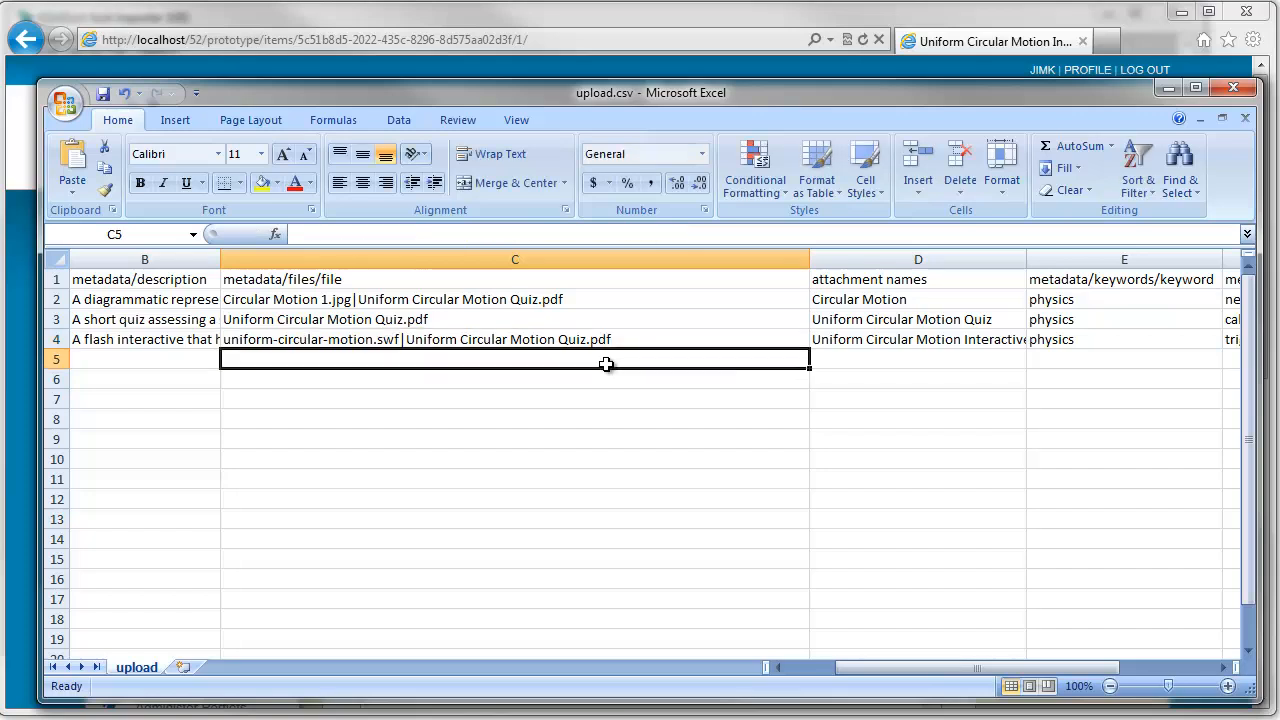
pyautogui.press('Up')
pyautogui.press('Up')
pyautogui.press('F2')
pyautogui.write('|')
pyautogui.hotkey('ctrl', 'v')
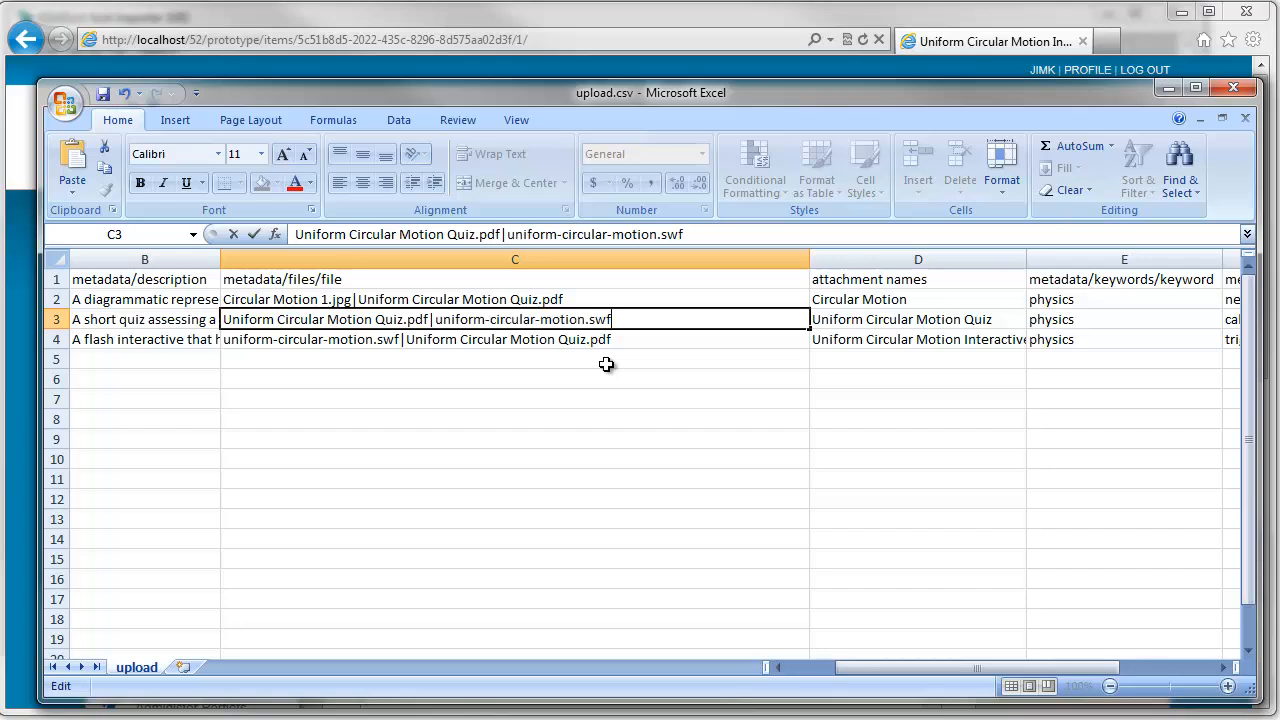
pyautogui.press('Return')
pyautogui.press('Return')
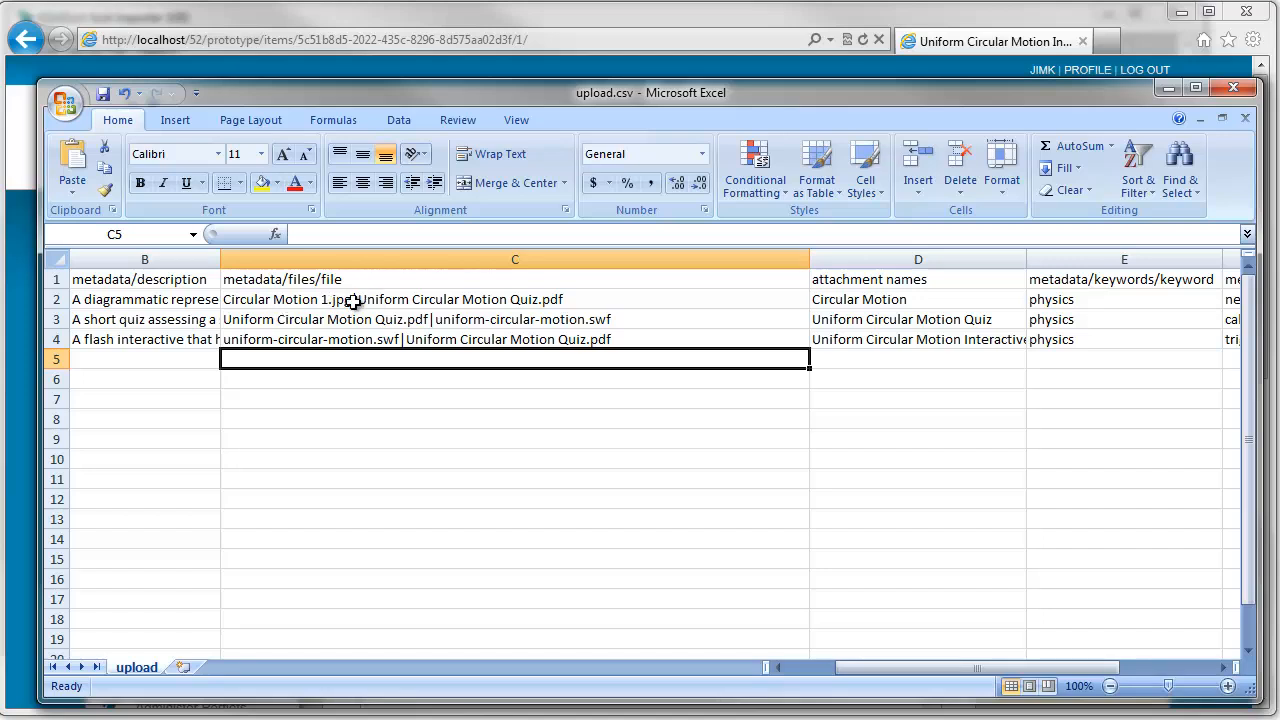
# Step: Widen column H, metadata/hyperlinks/hyperlink, to make room for multiple URLs
pyautogui.moveTo(891, 677); pyautogui.dragTo(979, 678)
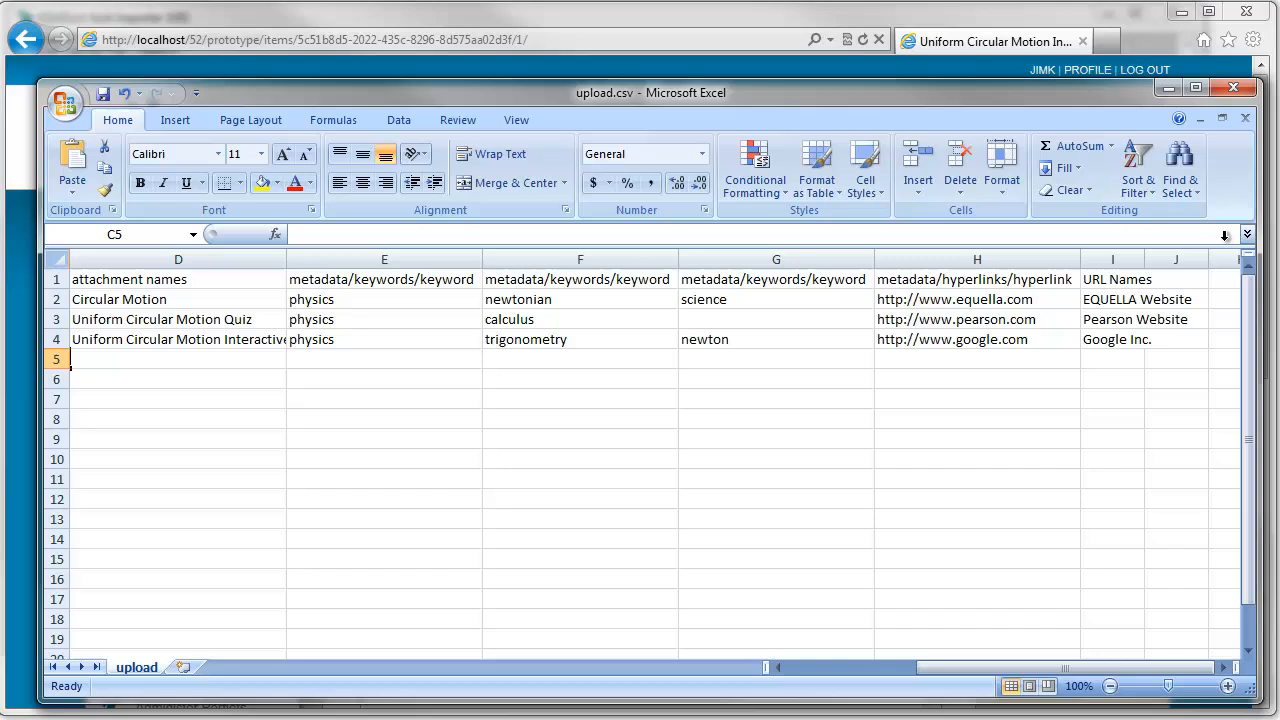
pyautogui.click(1225, 667)
pyautogui.click(1225, 667)
pyautogui.click(1225, 667)
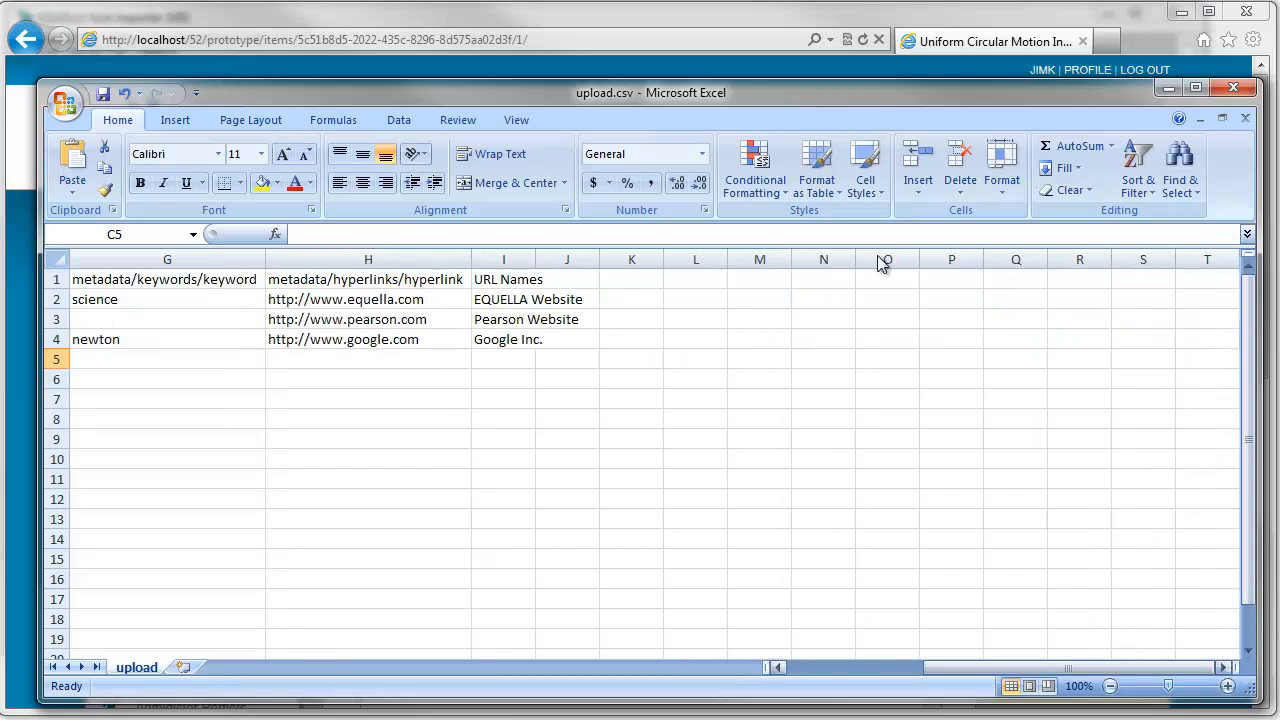
pyautogui.moveTo(471, 260); pyautogui.dragTo(761, 297)
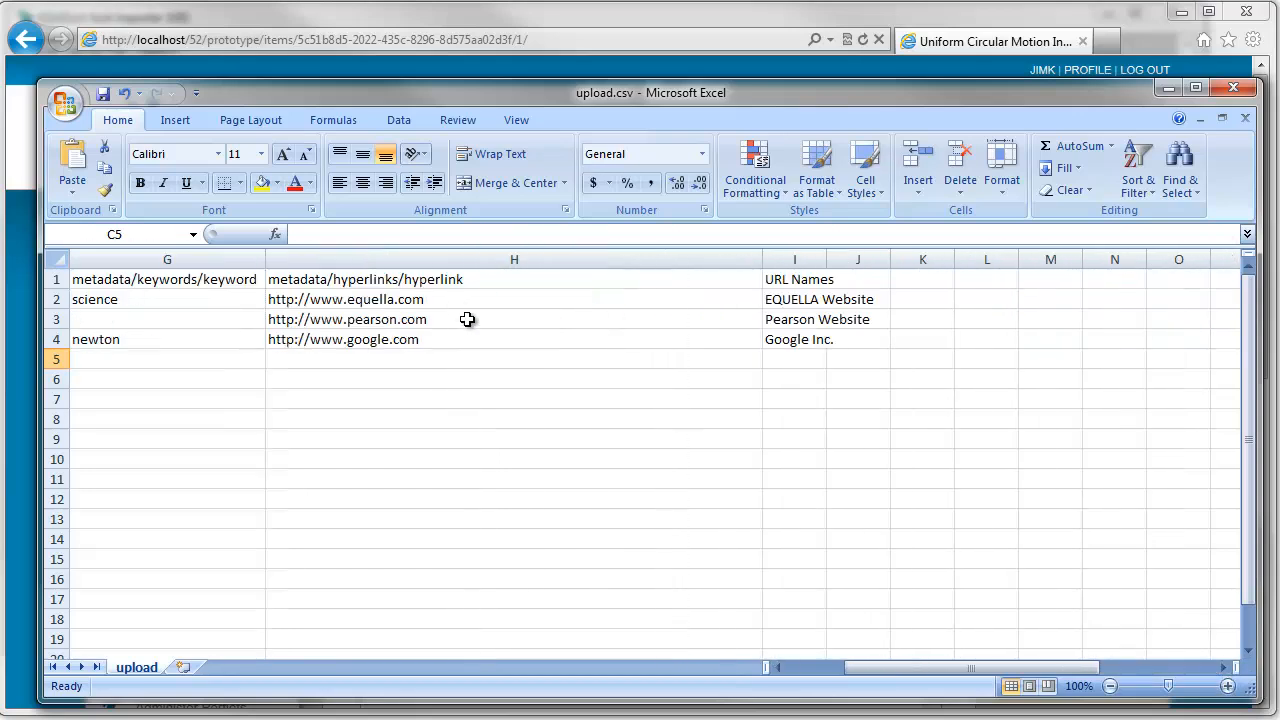
pyautogui.doubleClick(443, 340)
pyautogui.hotkey('shift', 'Home')
pyautogui.hotkey('ctrl', 'c')
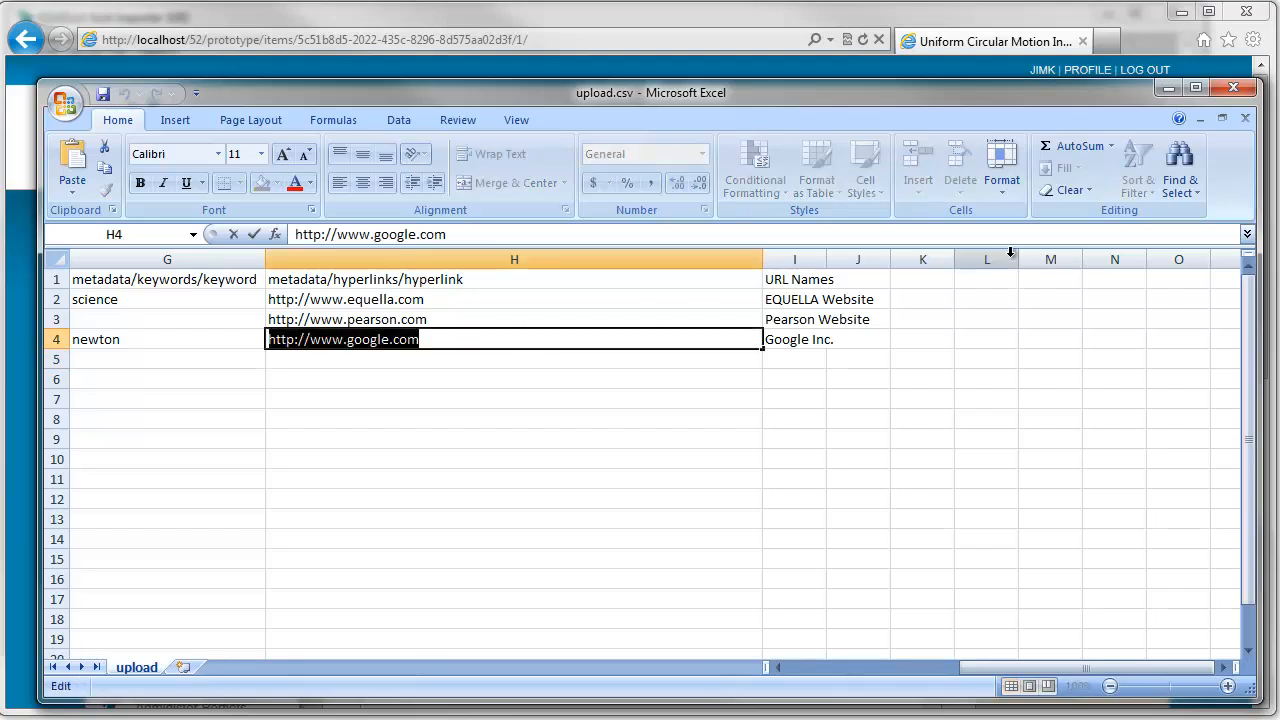
pyautogui.press('Return')
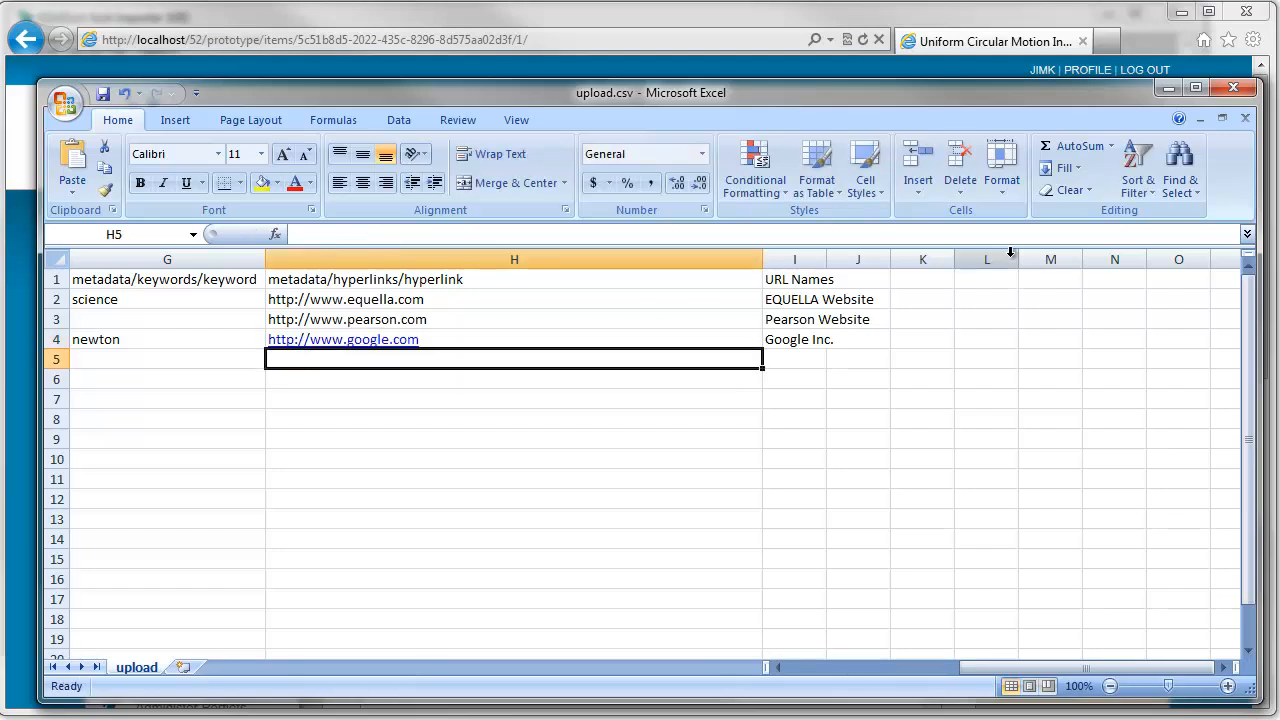
pyautogui.press('Up')
pyautogui.press('Up')
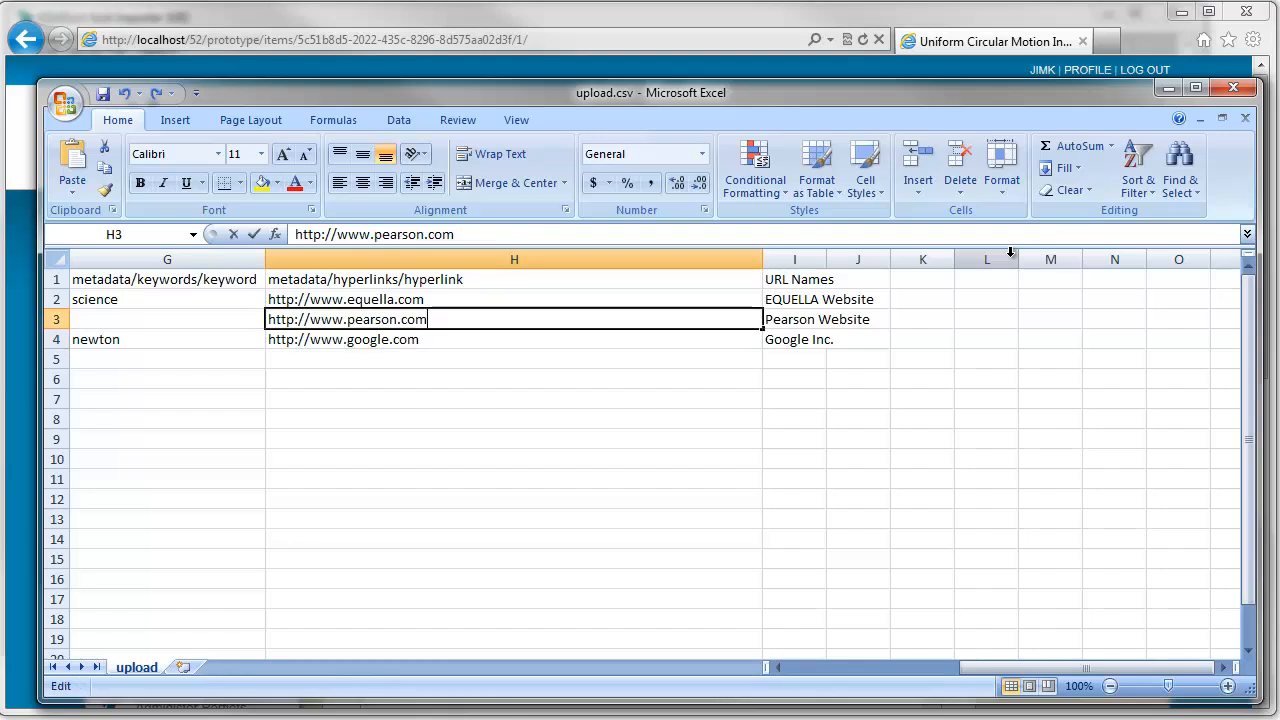
pyautogui.press('F2')
pyautogui.write('|')
pyautogui.hotkey('ctrl', 'v')
pyautogui.press('Return')
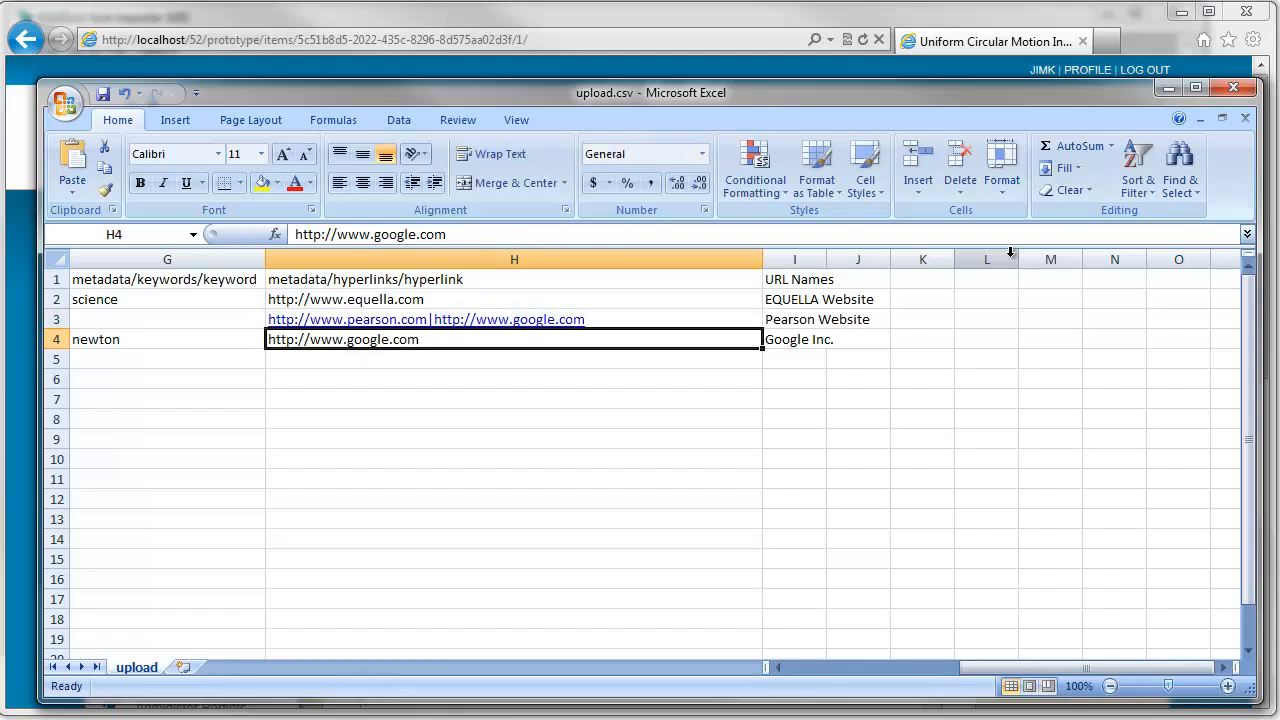
pyautogui.press('Up')
pyautogui.press('Up')
pyautogui.press('F2')
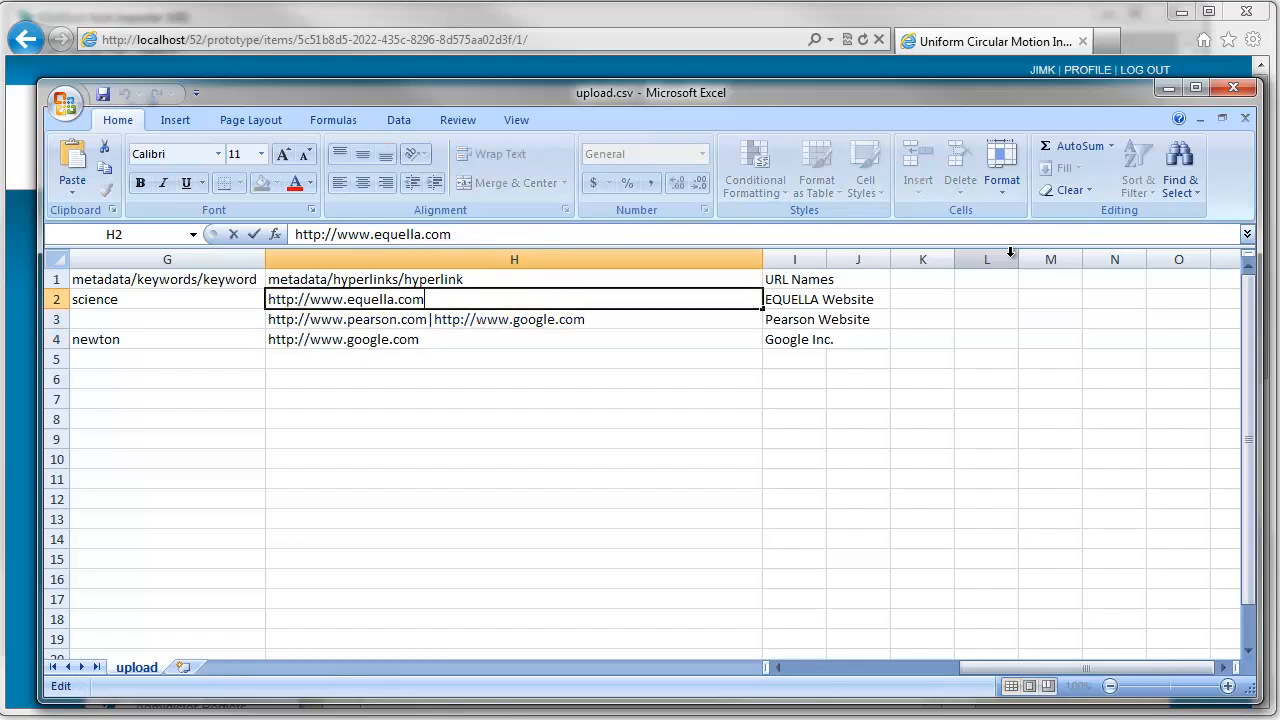
pyautogui.write('|')
pyautogui.hotkey('ctrl', 'v')
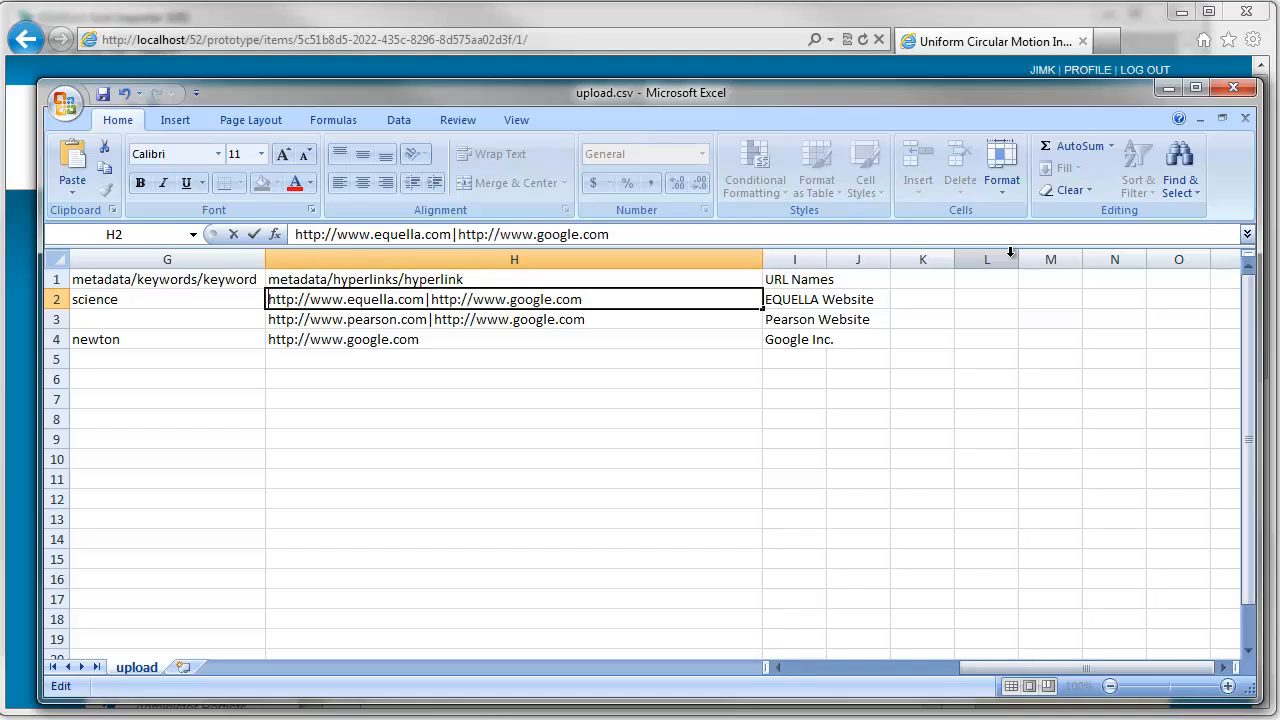
pyautogui.hotkey('shift', 'Home')
pyautogui.press('End')
pyautogui.hotkey('shift', 'Home')
pyautogui.hotkey('shift', 'Right')
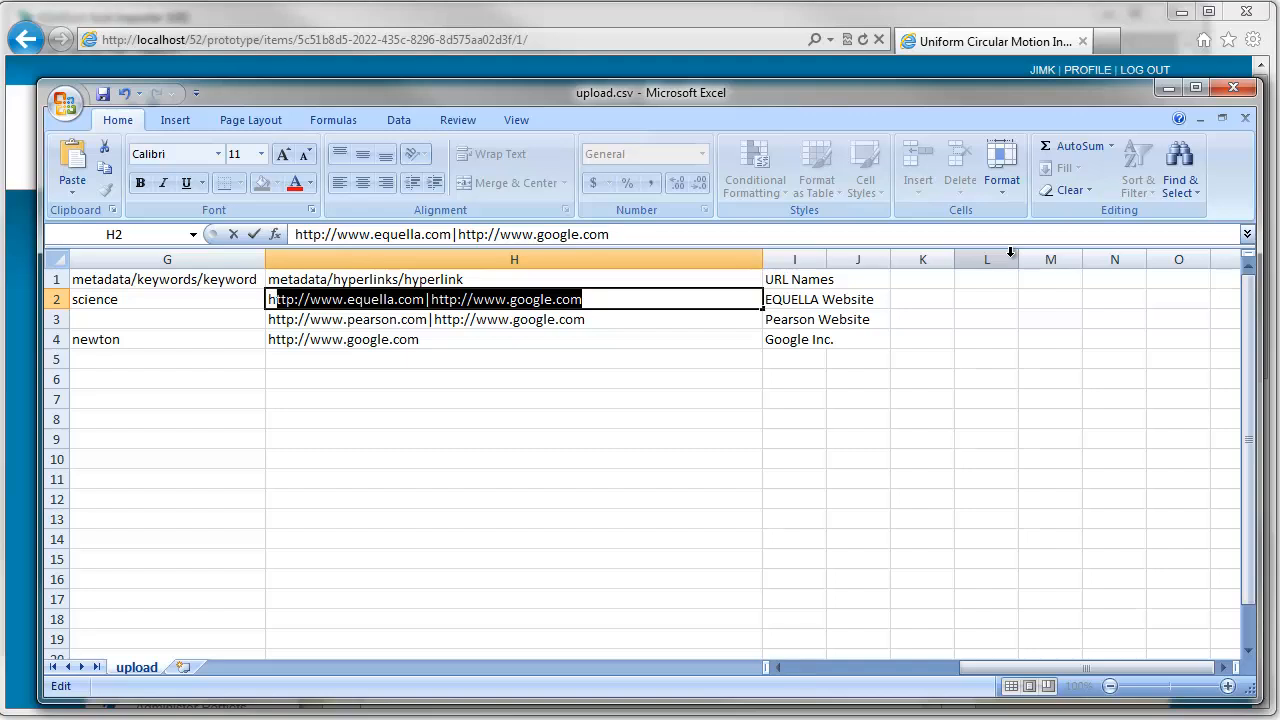
pyautogui.hotkey('shift', 'Right')
pyautogui.hotkey('shift', 'Right')
pyautogui.hotkey('shift', 'Left')
pyautogui.press('End')
pyautogui.hotkey('shift', 'Right')
pyautogui.hotkey('shift', 'Right')
pyautogui.hotkey('shift', 'Right')
pyautogui.hotkey('shift', 'Right')
pyautogui.hotkey('shift', 'Right')
pyautogui.hotkey('shift', 'Right')
pyautogui.hotkey('shift', 'Right')
pyautogui.hotkey('shift', 'Right')
pyautogui.hotkey('shift', 'Right')
pyautogui.hotkey('shift', 'Right')
pyautogui.hotkey('shift', 'Right')
pyautogui.hotkey('shift', 'Right')
pyautogui.hotkey('shift', 'Right')
pyautogui.hotkey('shift', 'Right')
pyautogui.hotkey('shift', 'Right')
pyautogui.hotkey('shift', 'Right')
pyautogui.hotkey('shift', 'Right')
pyautogui.hotkey('shift', 'Right')
pyautogui.hotkey('shift', 'Right')
pyautogui.hotkey('shift', 'Right')
pyautogui.hotkey('ctrl', 'c')
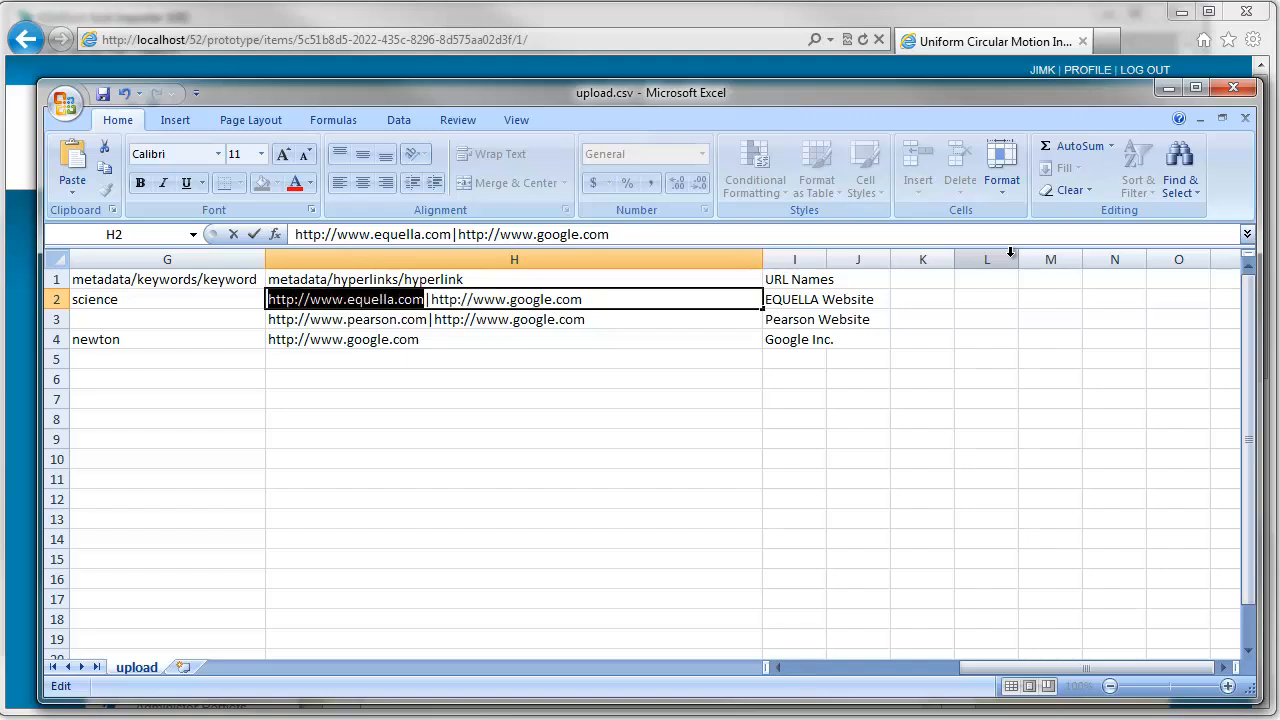
pyautogui.press('Return')
pyautogui.press('Up')
pyautogui.press('Down')
pyautogui.press('Down')
pyautogui.press('F2')
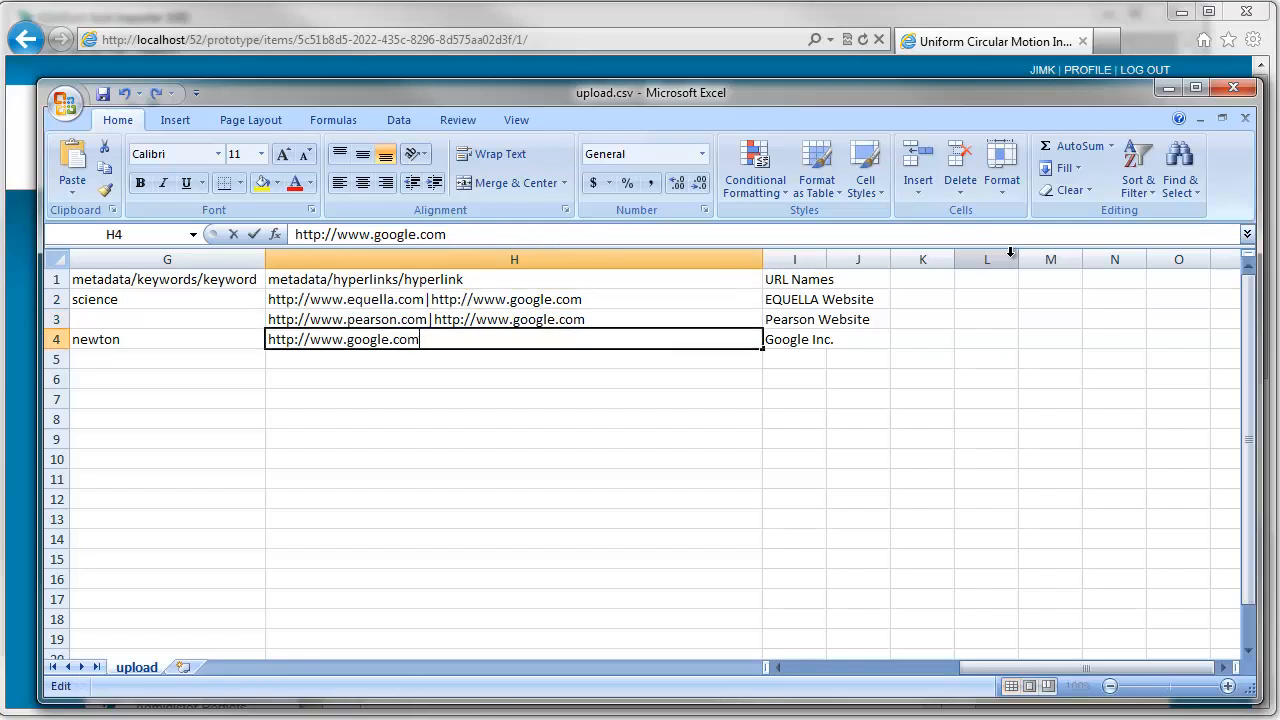
pyautogui.write('|')
pyautogui.hotkey('ctrl', 'v')
pyautogui.press('Return')
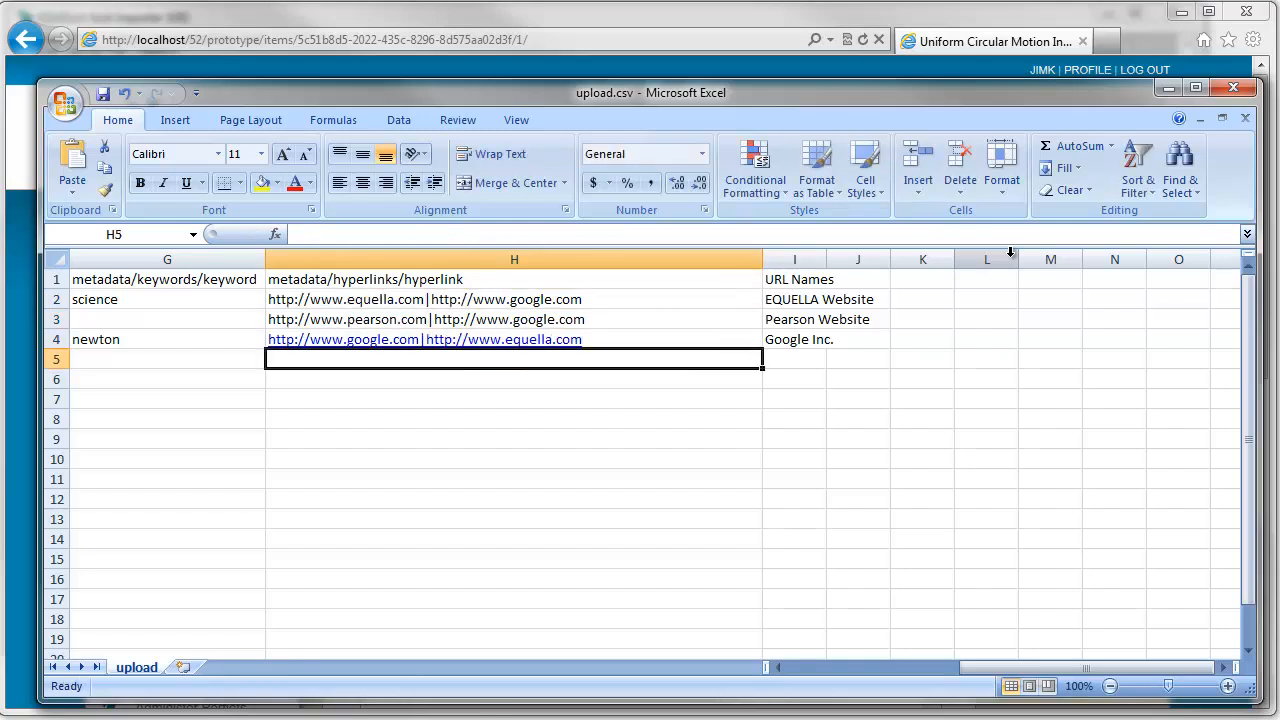
# Step: Save the edited upload.csv with the multiple URLs per row
pyautogui.press('Up')
pyautogui.press('Down')
pyautogui.press('Down')
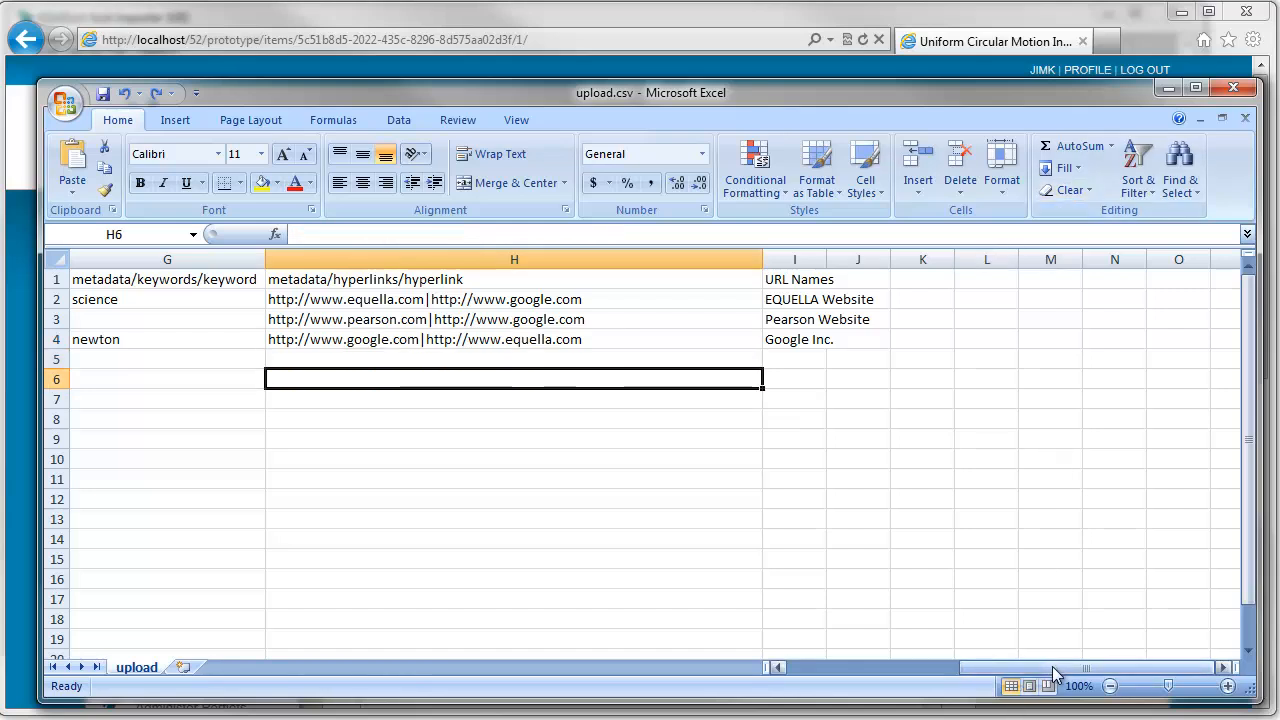
pyautogui.hotkey('ctrl', 's')
pyautogui.click(529, 460)
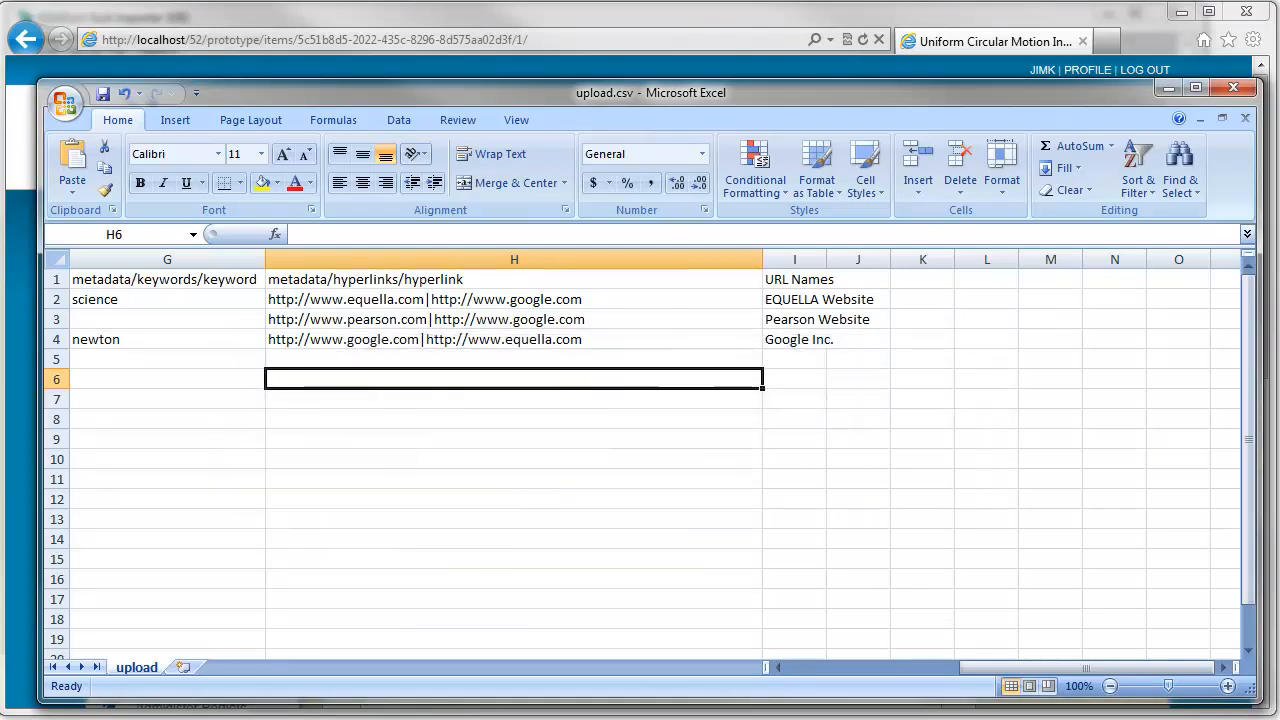
# Step: Switch to EBI and reload upload.csv, dismiss the column settings message, and minimise the Excel window
pyautogui.hotkey('alt', 'Tab')
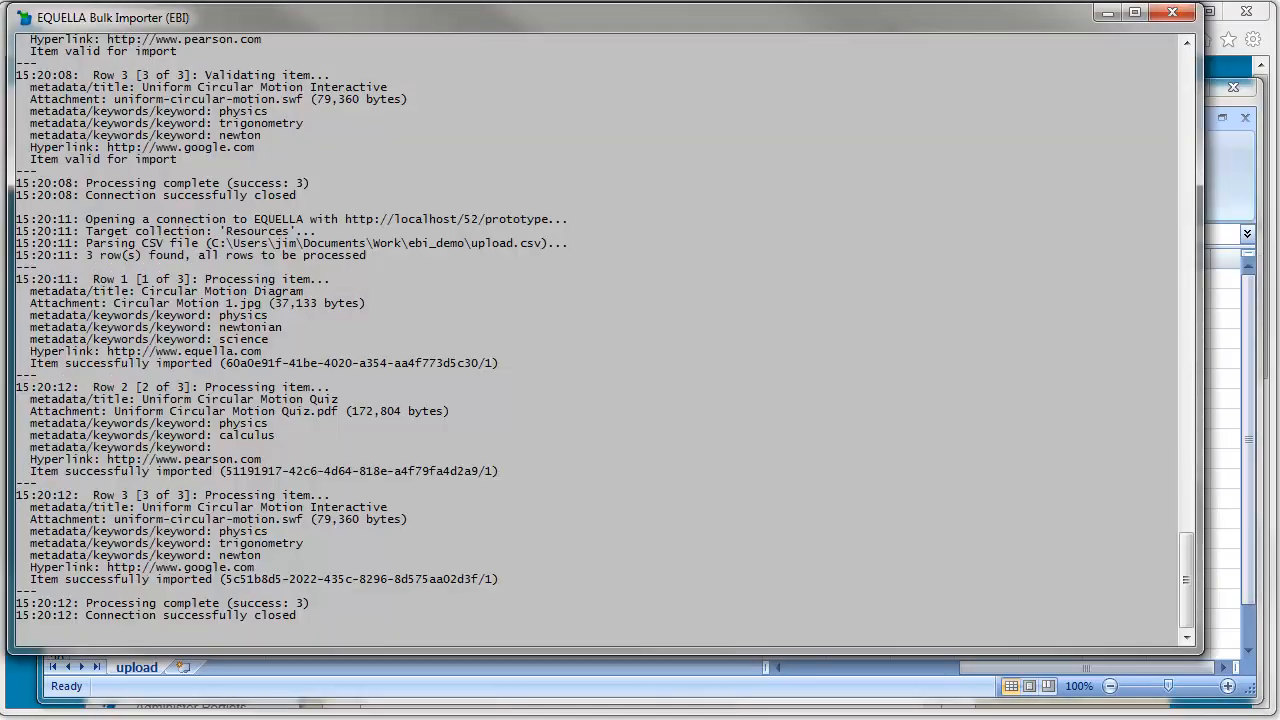
pyautogui.hotkey('alt', 'Tab')
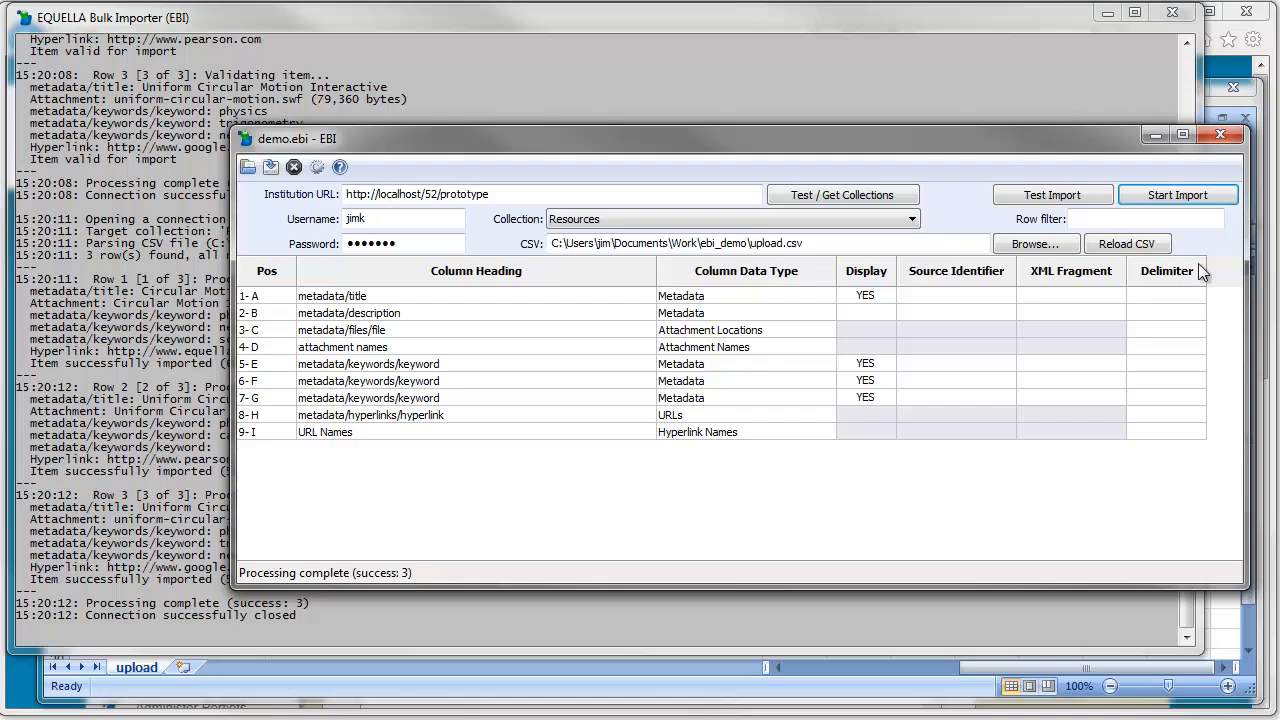
pyautogui.click(1145, 250)
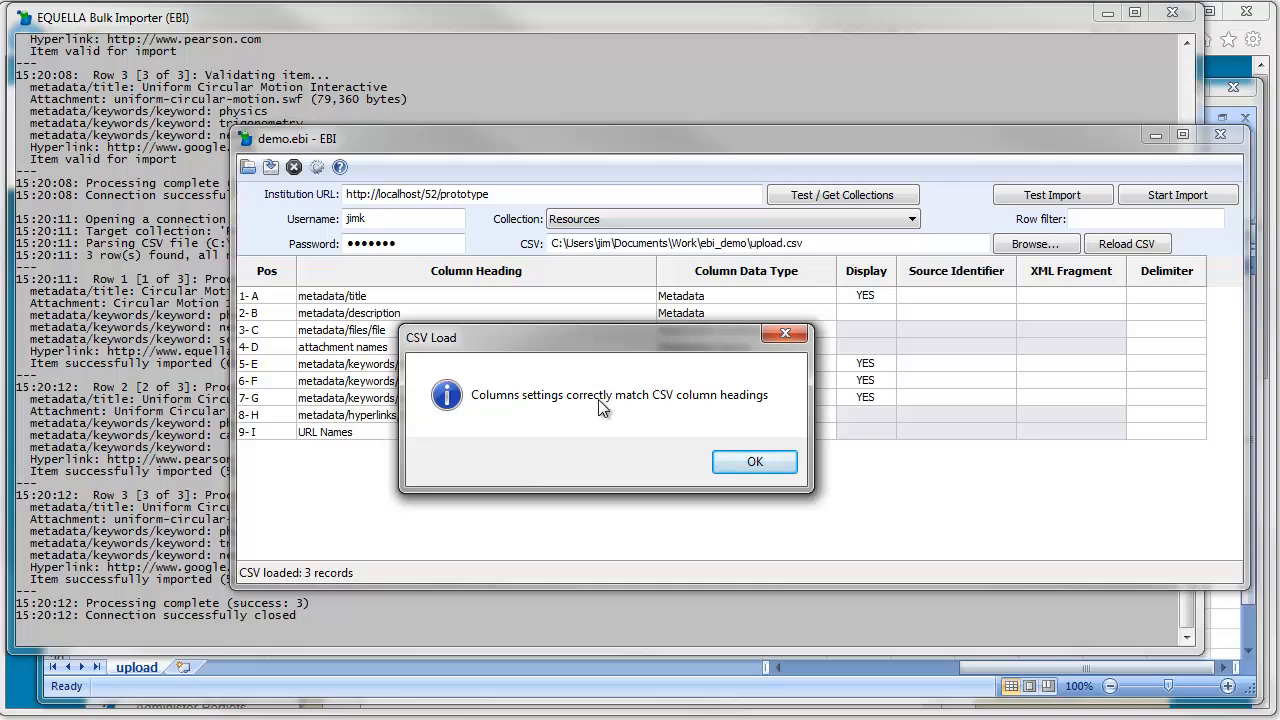
pyautogui.click(773, 464)
pyautogui.hotkey('alt', 'Tab')
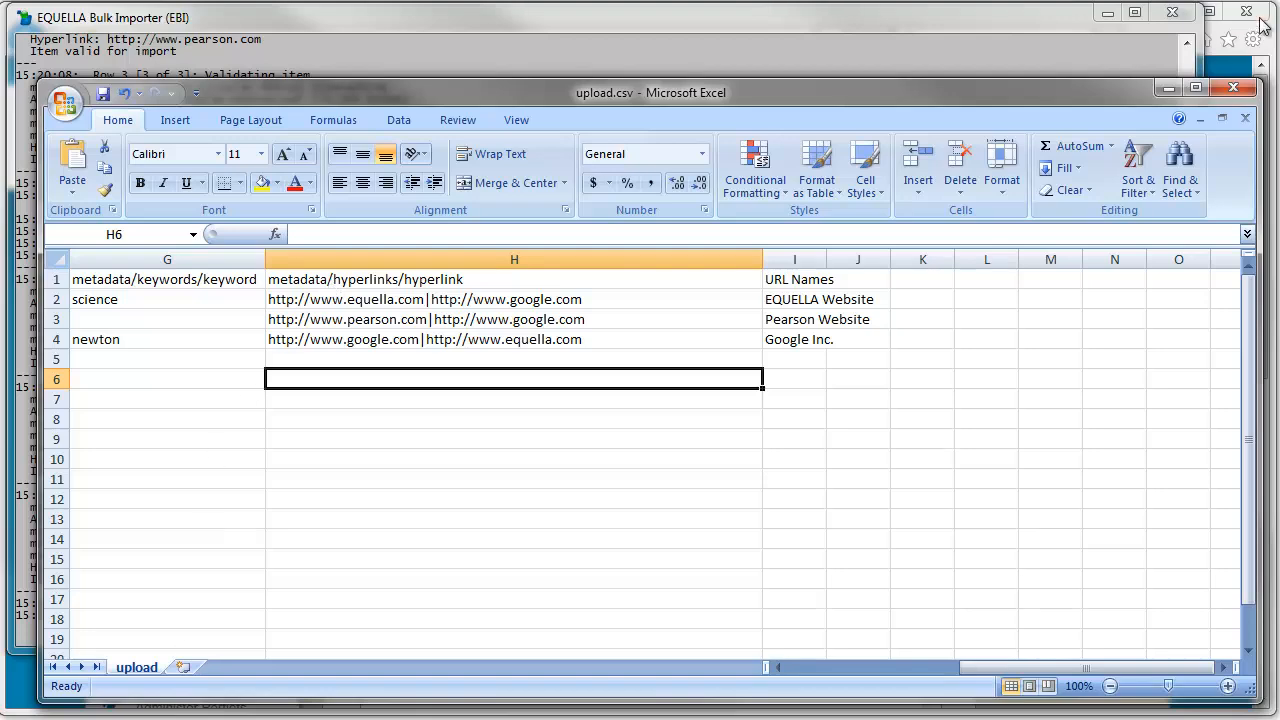
pyautogui.click(1168, 88)
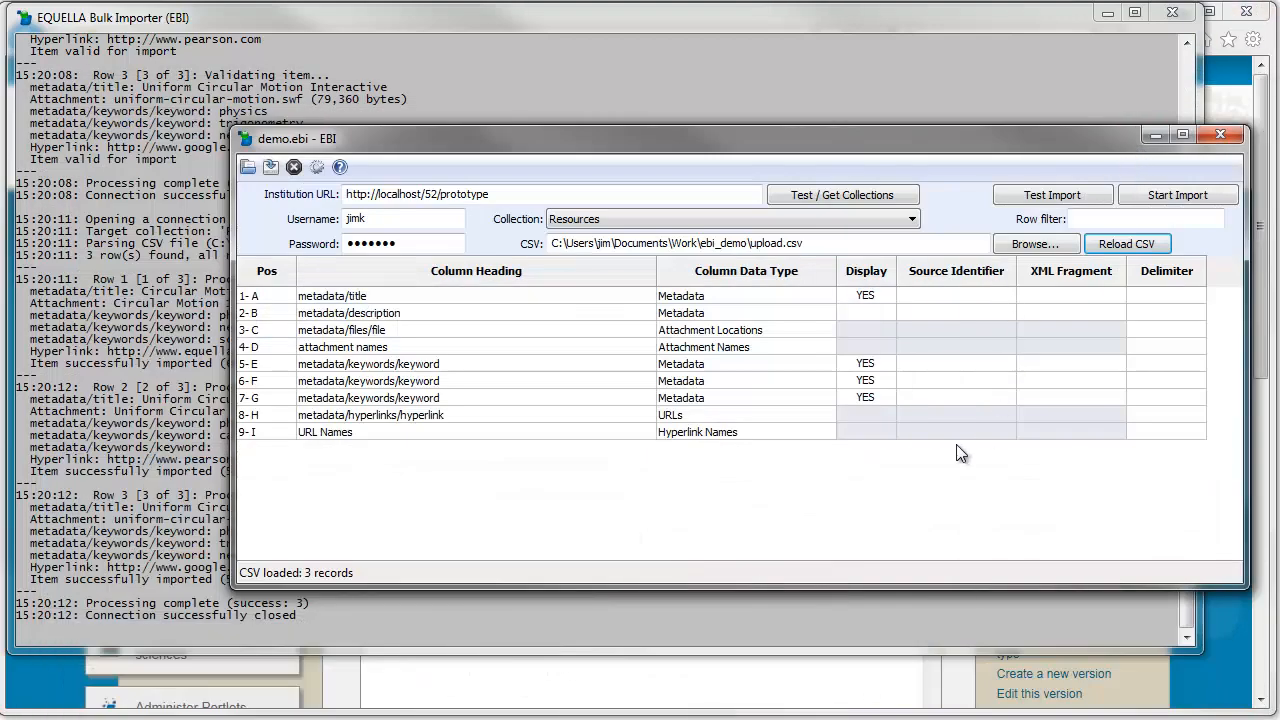
# Step: Set the delimiter to | for the metadata/files/file and metadata/hyperlinks/hyperlink columns in the EBI column settings
pyautogui.click(412, 346)
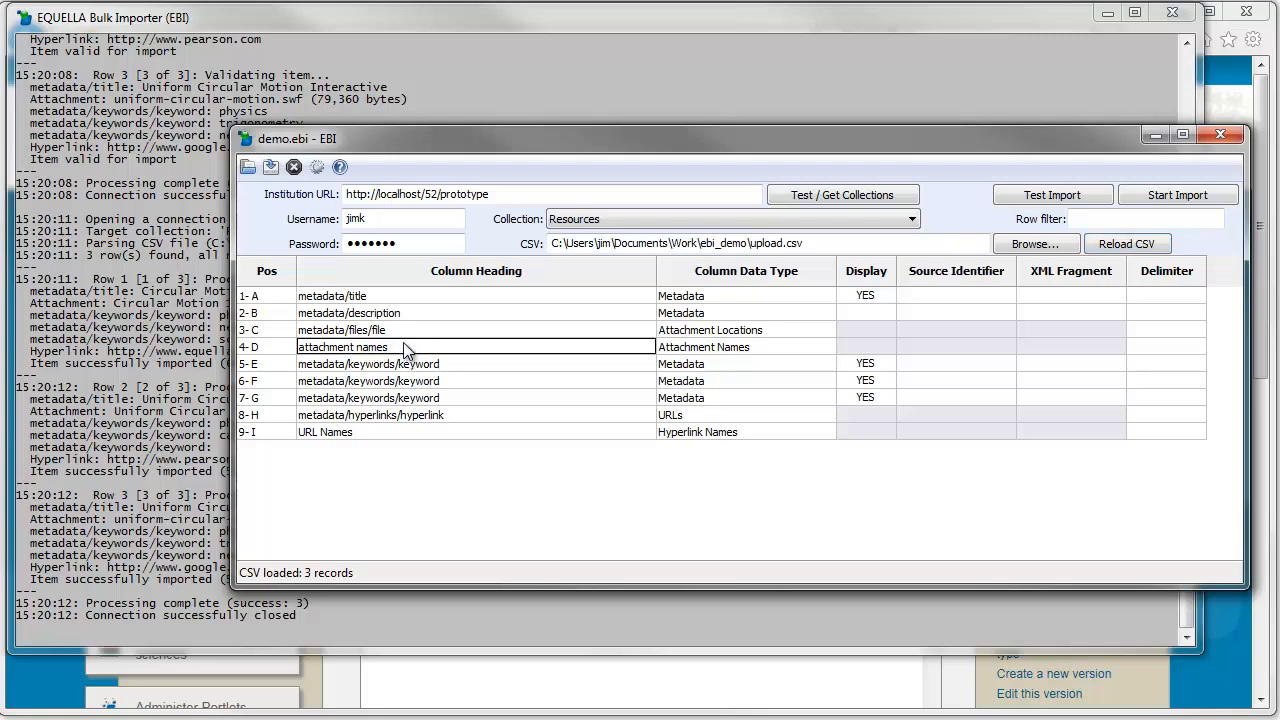
pyautogui.click(1170, 330)
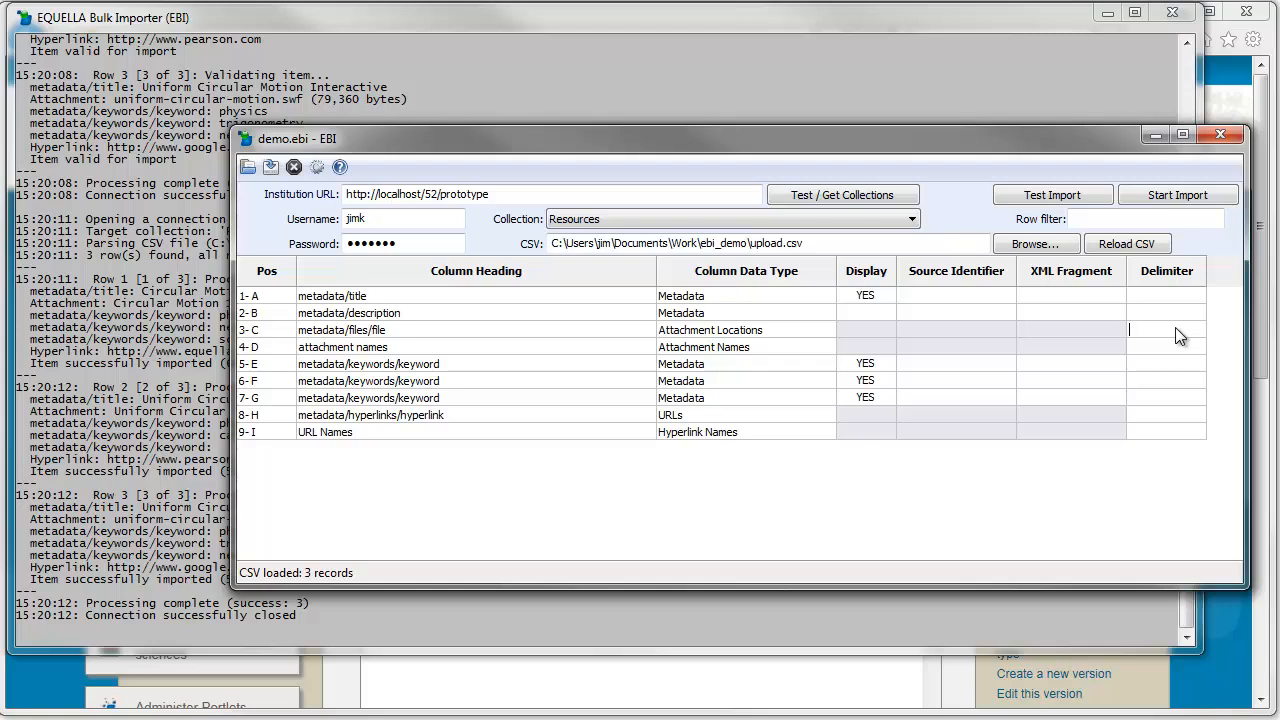
pyautogui.write('|')
pyautogui.press('Return')
pyautogui.click(336, 433)
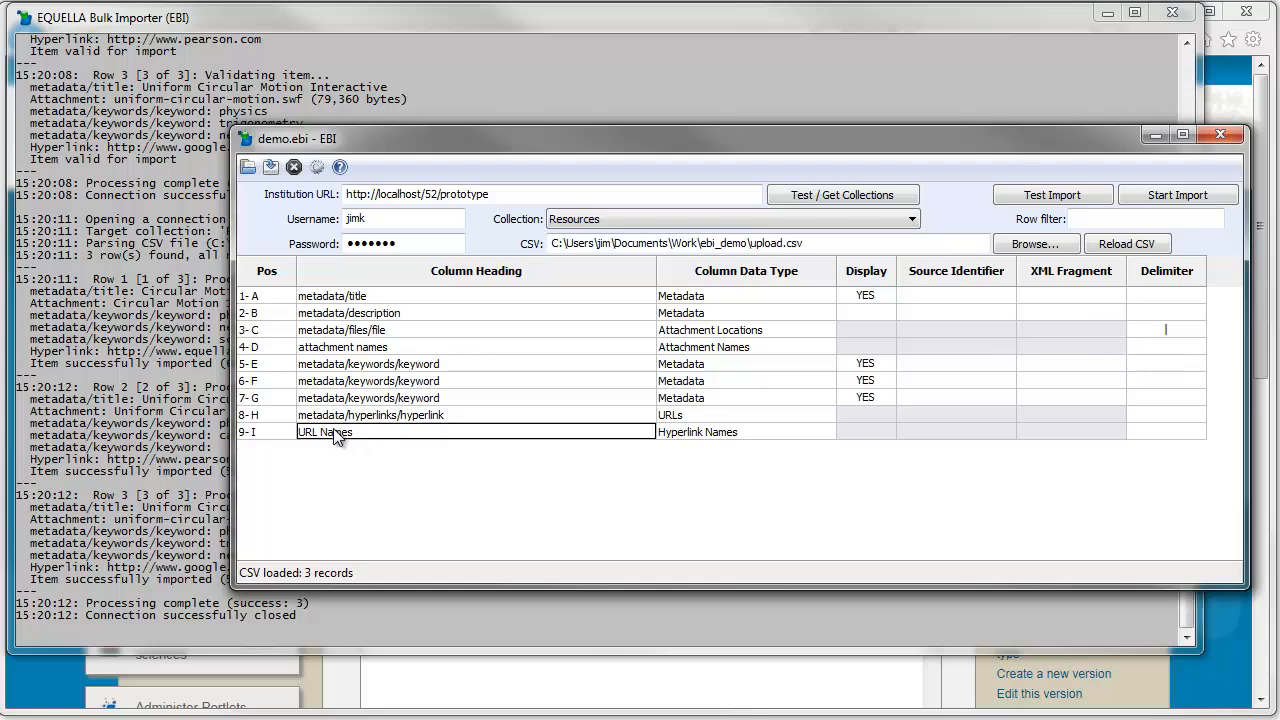
pyautogui.click(1171, 418)
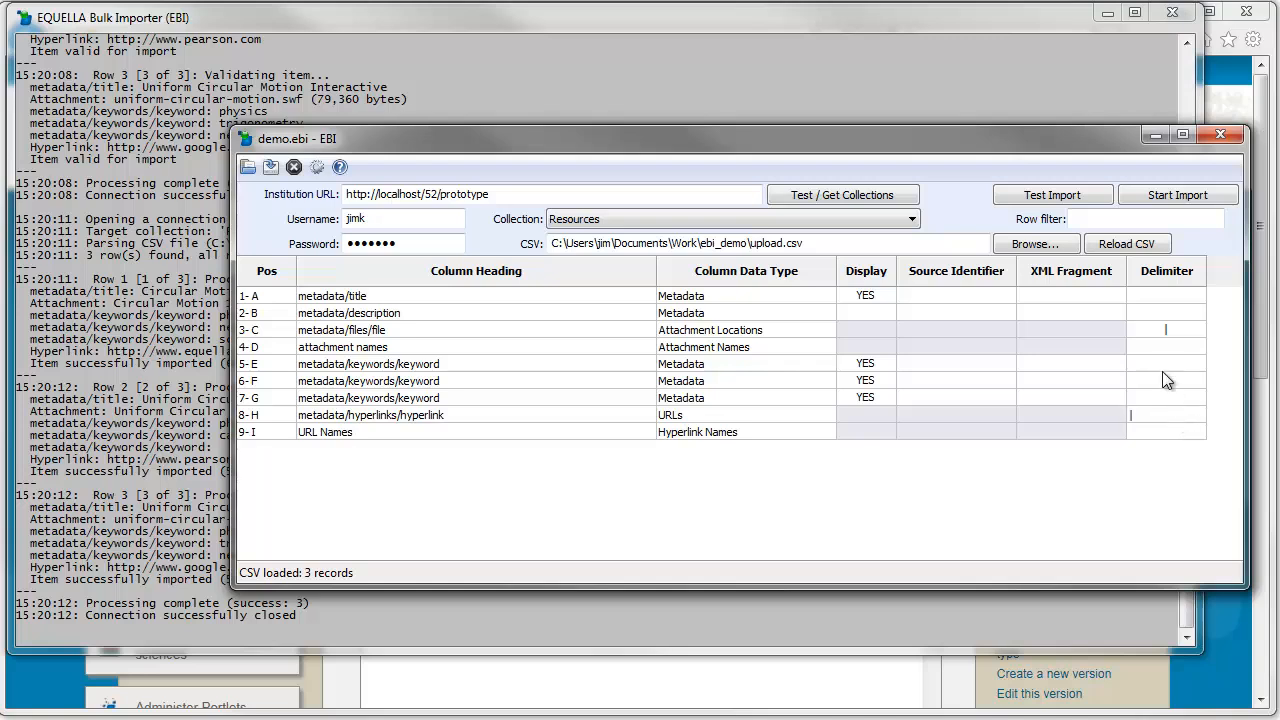
pyautogui.click(508, 418)
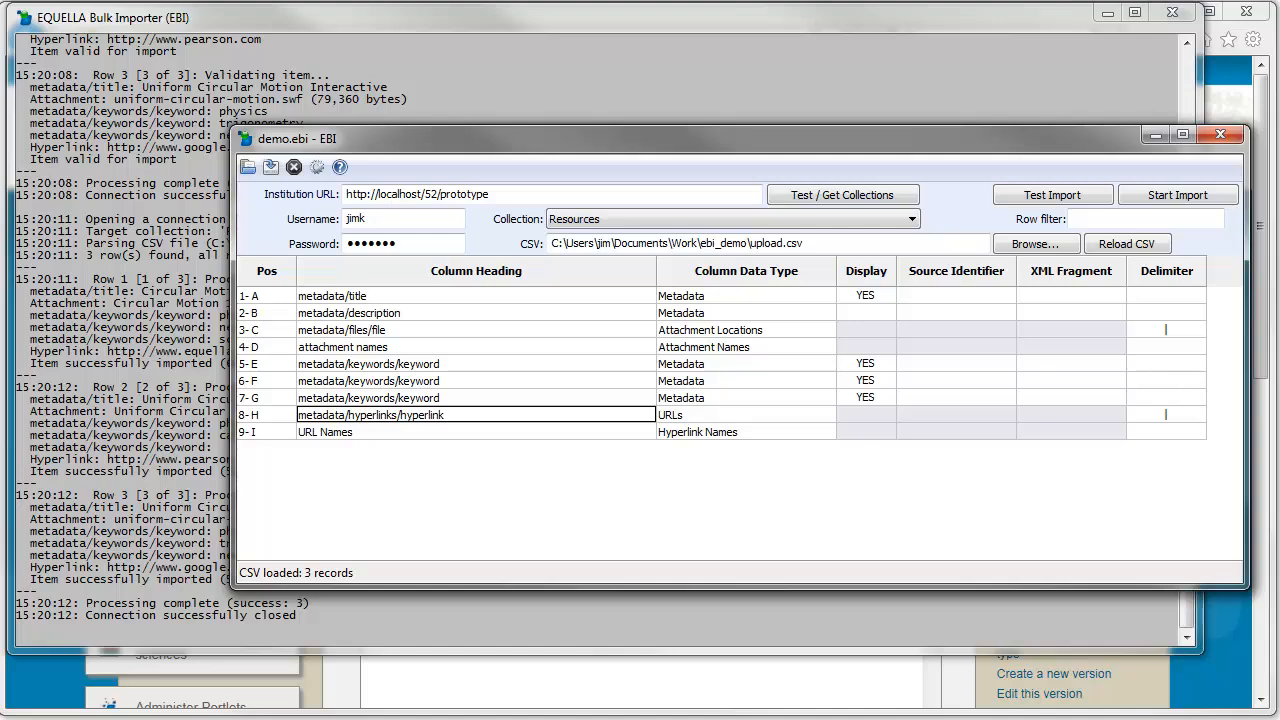
# Step: Switch back to upload.csv in Excel, fit column I to the URL names, and compare them with the URLs in column H
pyautogui.click(38, 717)
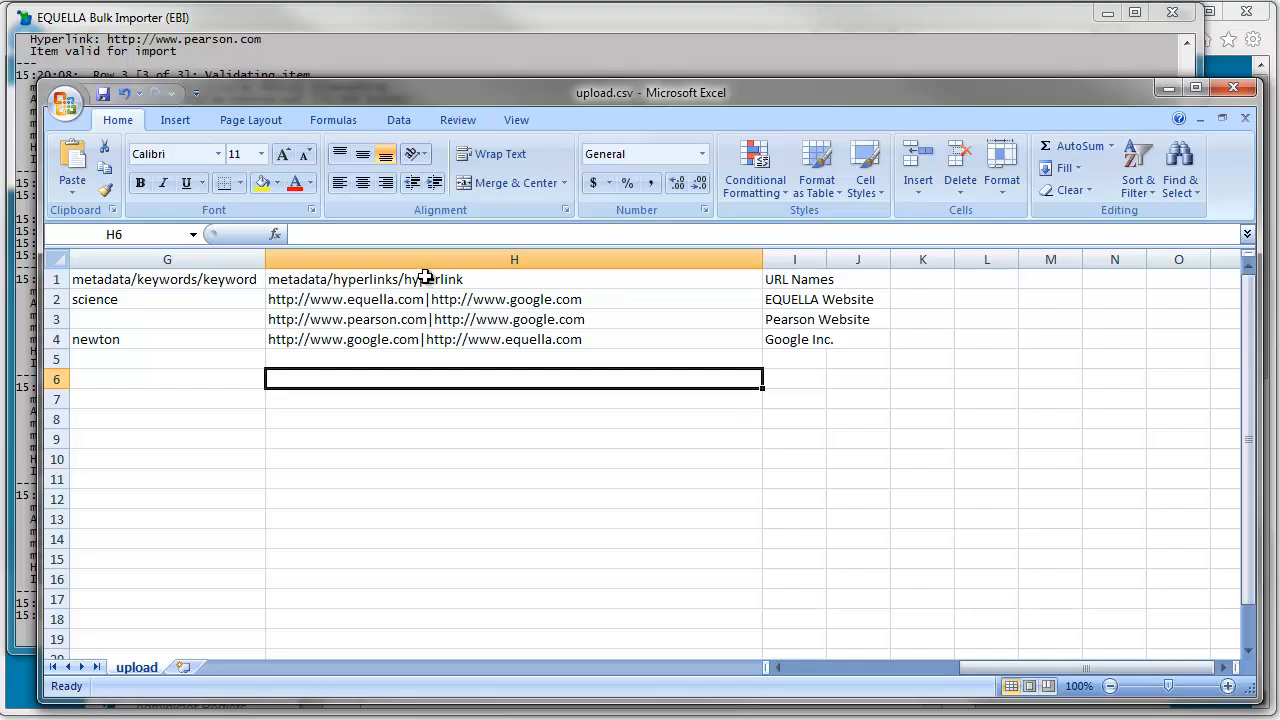
pyautogui.doubleClick(827, 259)
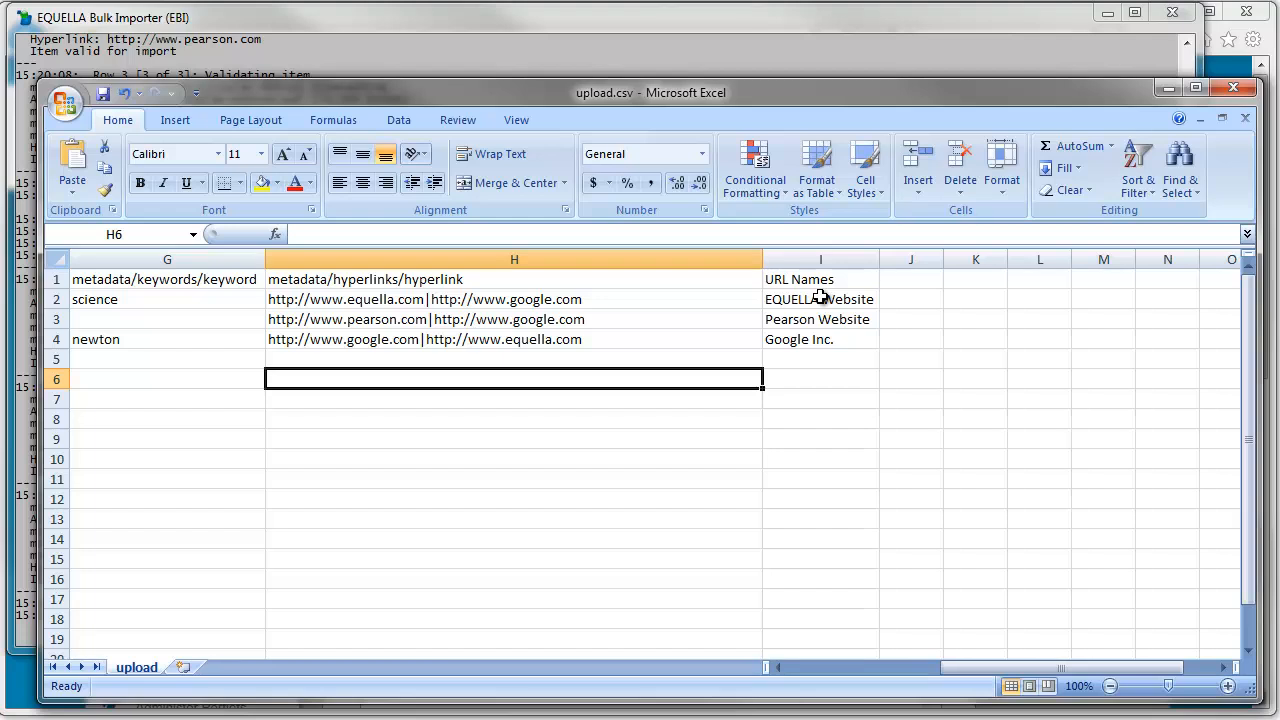
pyautogui.click(824, 299)
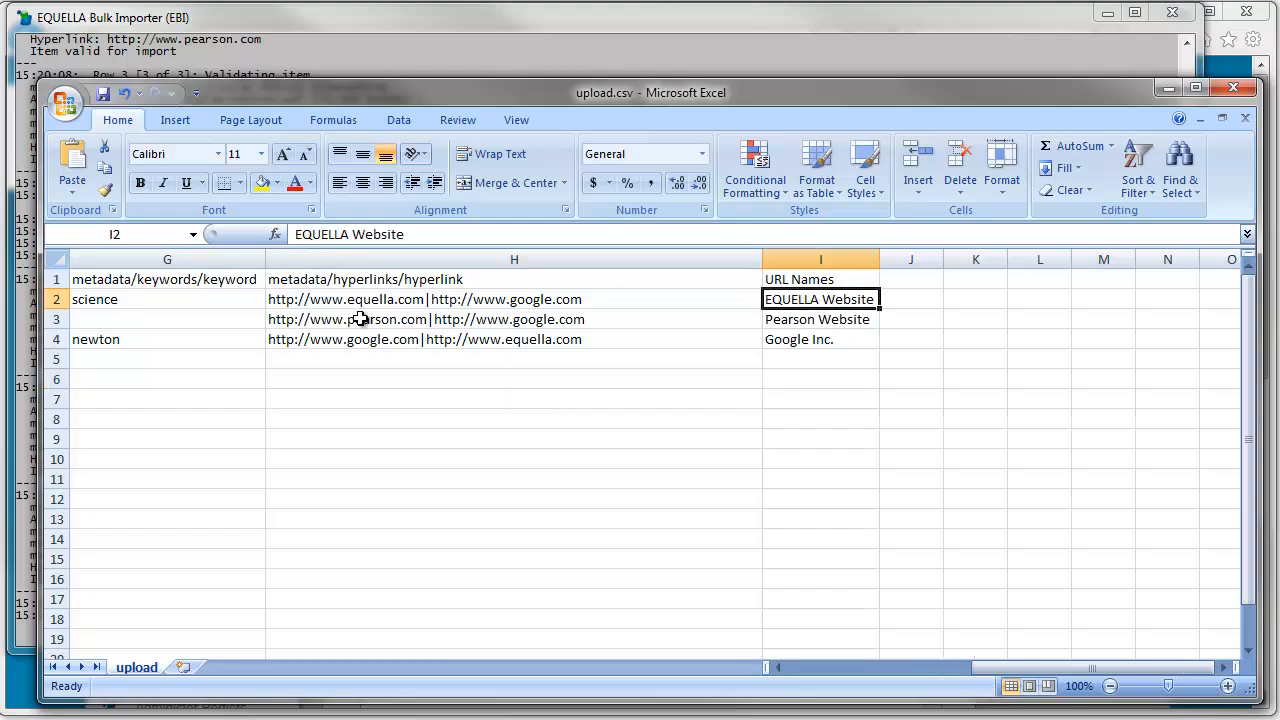
pyautogui.click(412, 300)
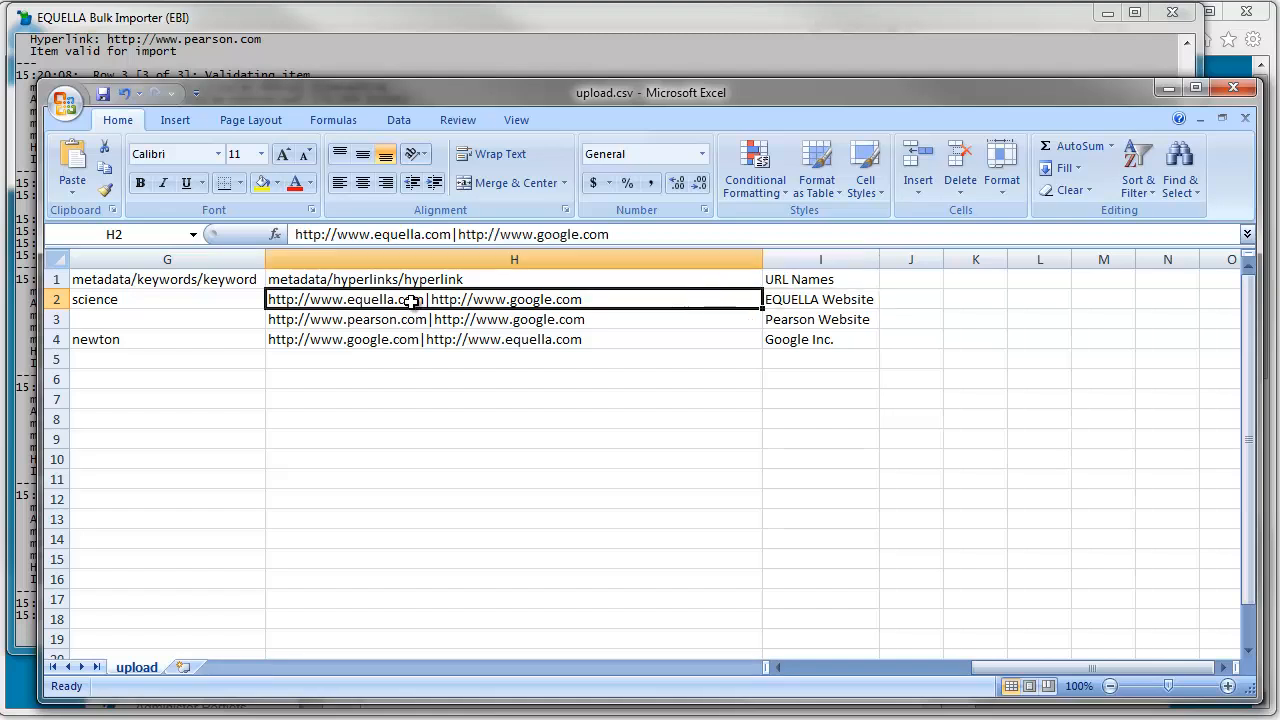
pyautogui.click(819, 318)
pyautogui.click(789, 342)
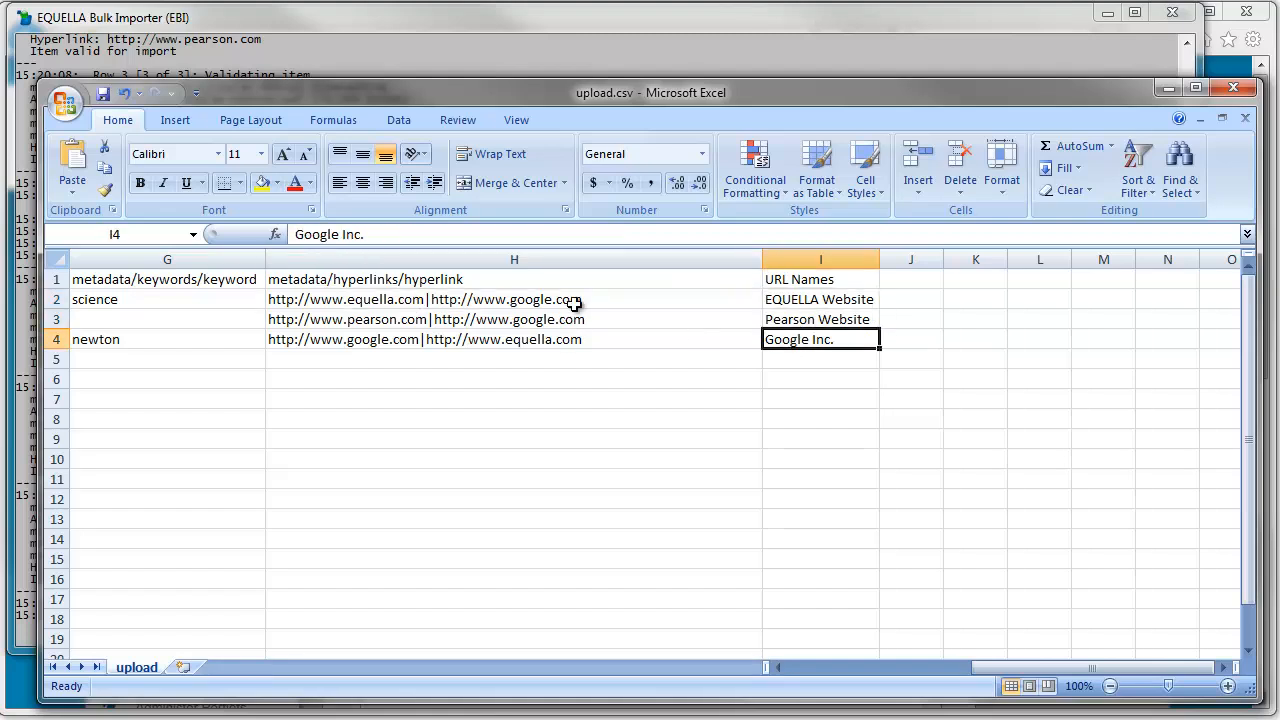
pyautogui.click(575, 300)
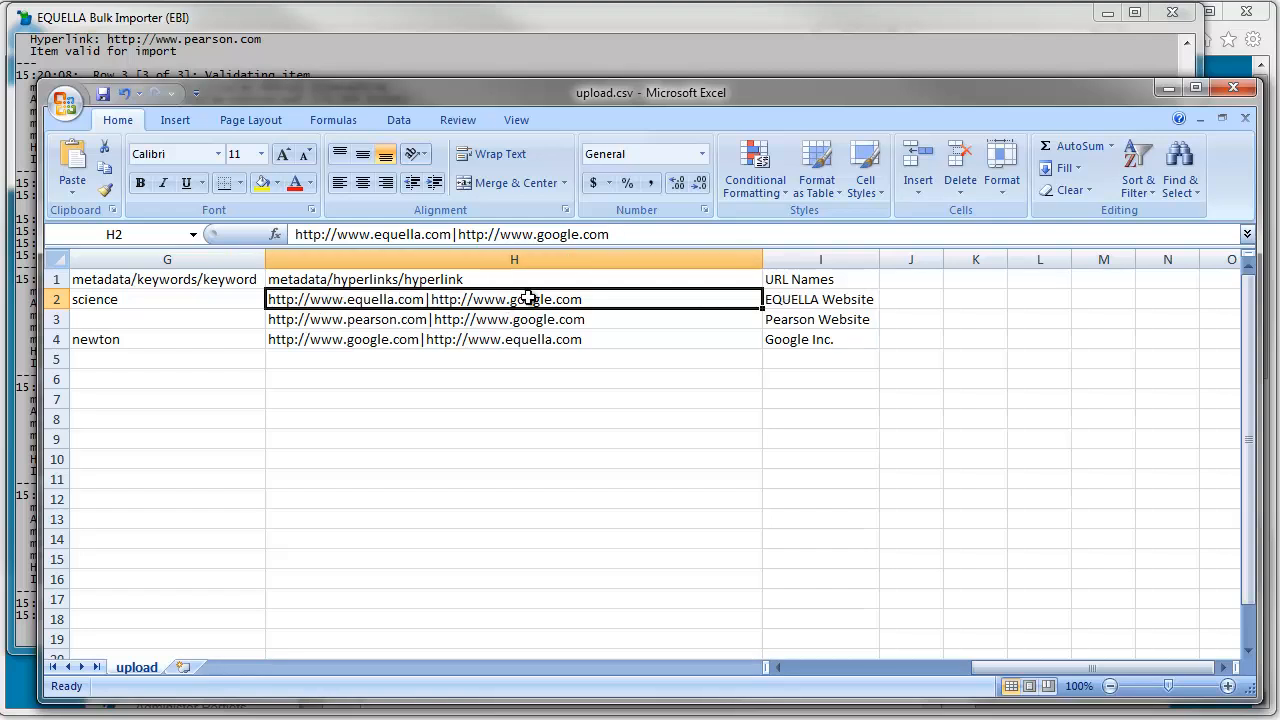
# Step: Copy the URL name Google Inc. from I4 and append it to EQUELLA Website in I2 after a | delimiter
pyautogui.doubleClick(820, 299)
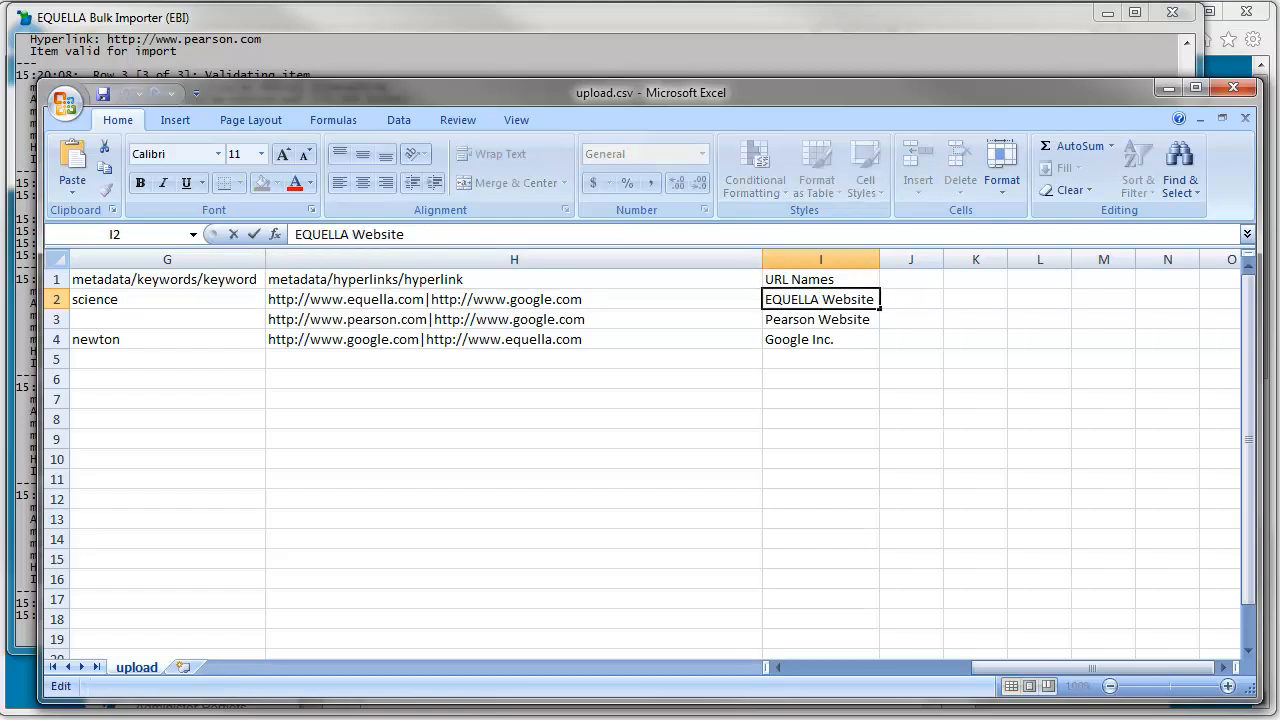
pyautogui.press('Escape')
pyautogui.press('Down')
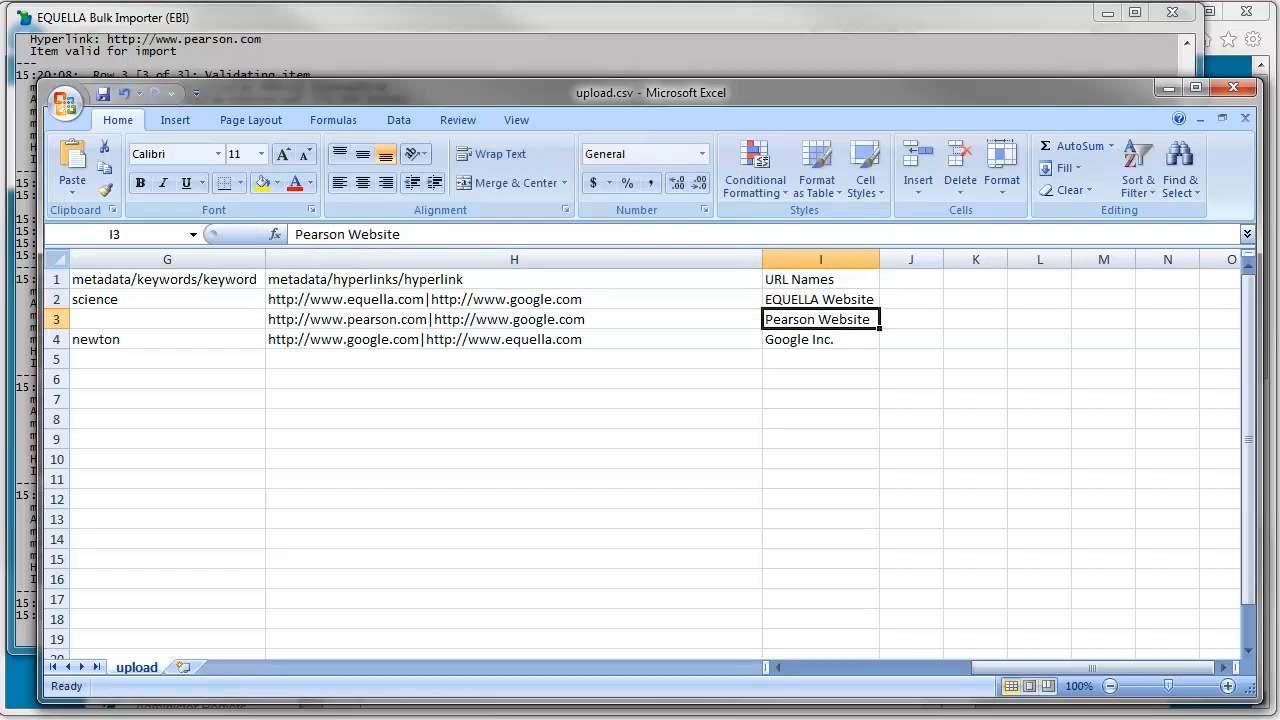
pyautogui.press('Down')
pyautogui.press('F2')
pyautogui.hotkey('shift', 'Home')
pyautogui.hotkey('ctrl', 'c')
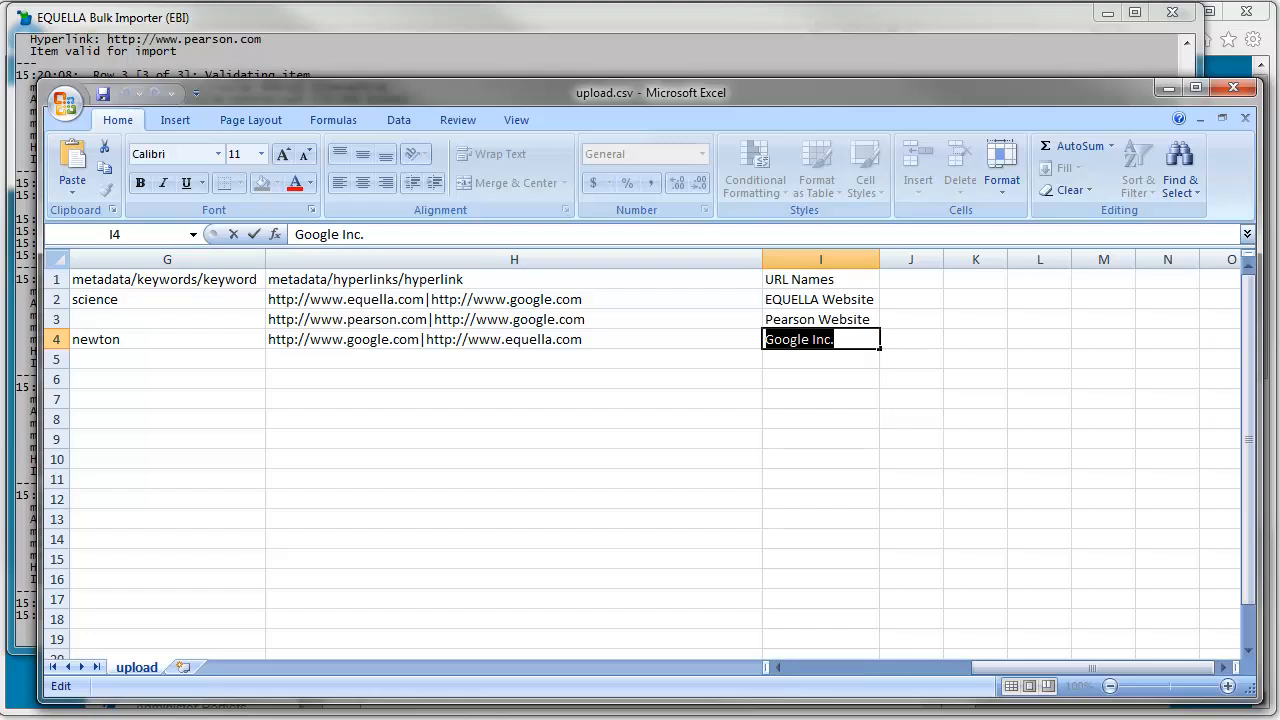
pyautogui.press('Return')
pyautogui.press('Up')
pyautogui.press('Up')
pyautogui.press('Up')
pyautogui.press('F2')
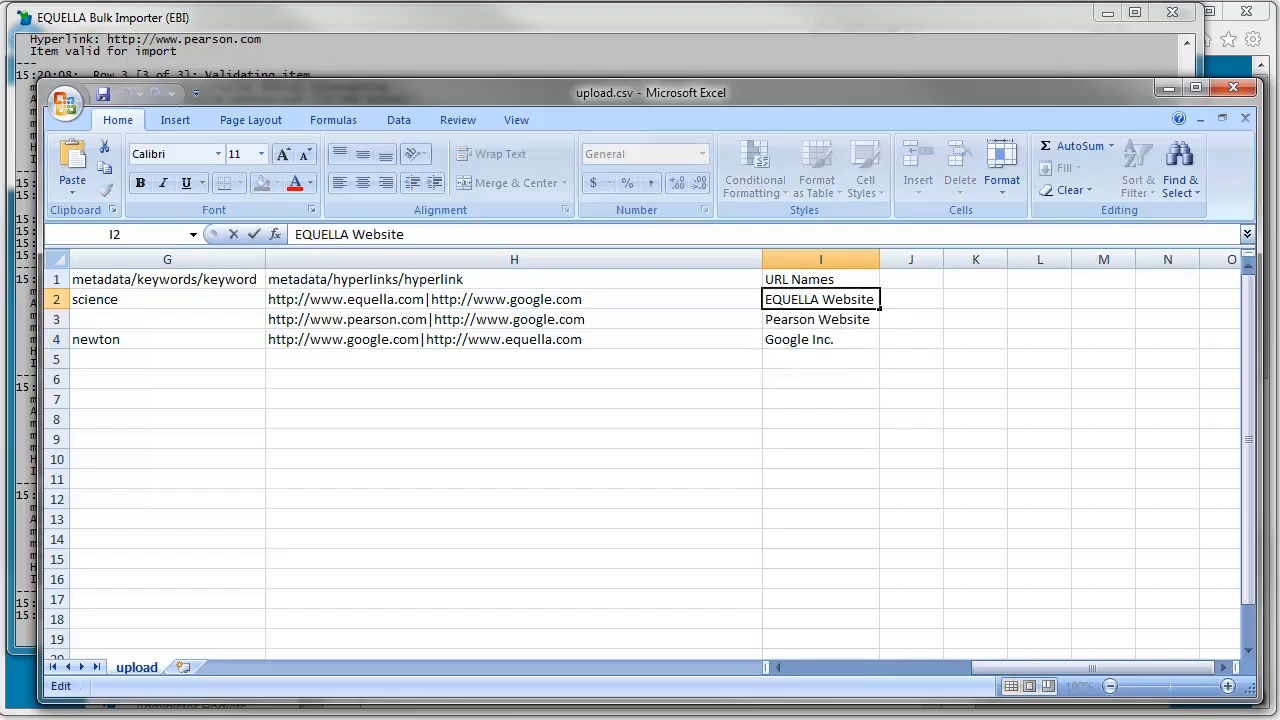
pyautogui.write('|')
pyautogui.hotkey('ctrl', 'v')
pyautogui.press('Return')
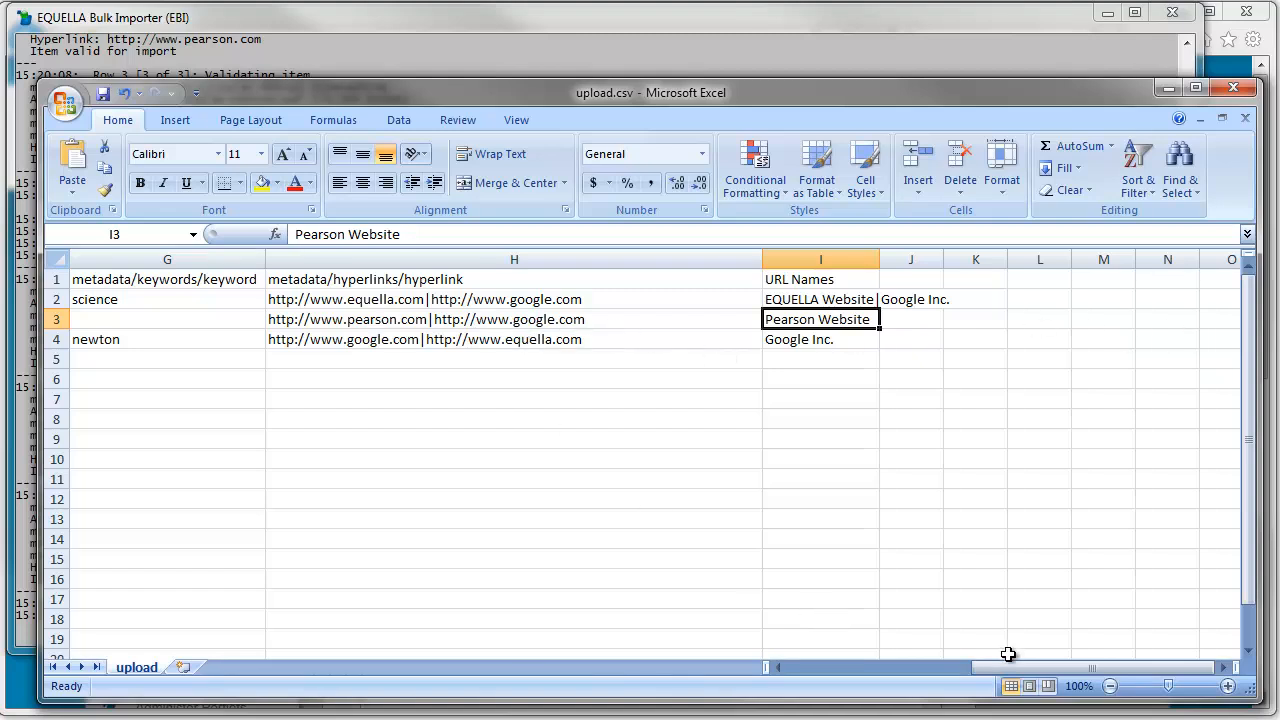
# Step: Copy the attachment name Uniform Circular Motion Quiz from D3 and append it to Circular Motion in D2 after a | delimiter
pyautogui.moveTo(1010, 668); pyautogui.dragTo(865, 668)
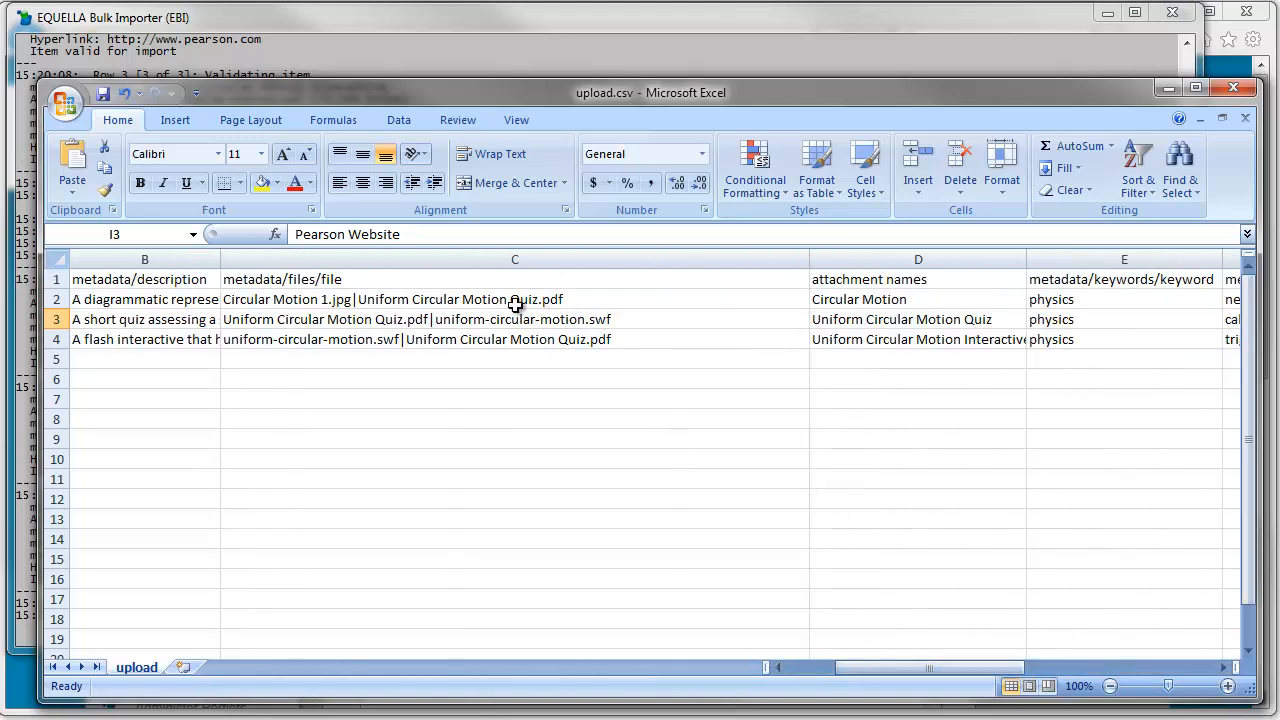
pyautogui.click(488, 323)
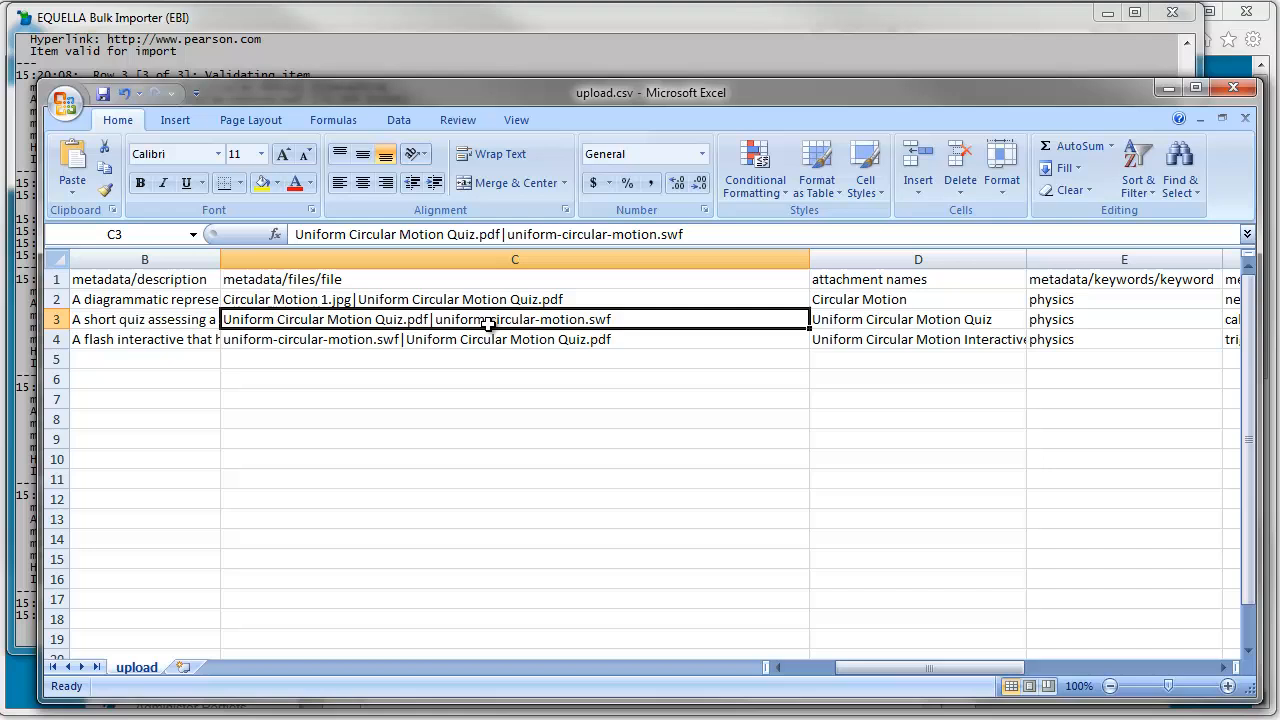
pyautogui.click(888, 320)
pyautogui.press('F2')
pyautogui.hotkey('shift', 'Home')
pyautogui.hotkey('ctrl', 'c')
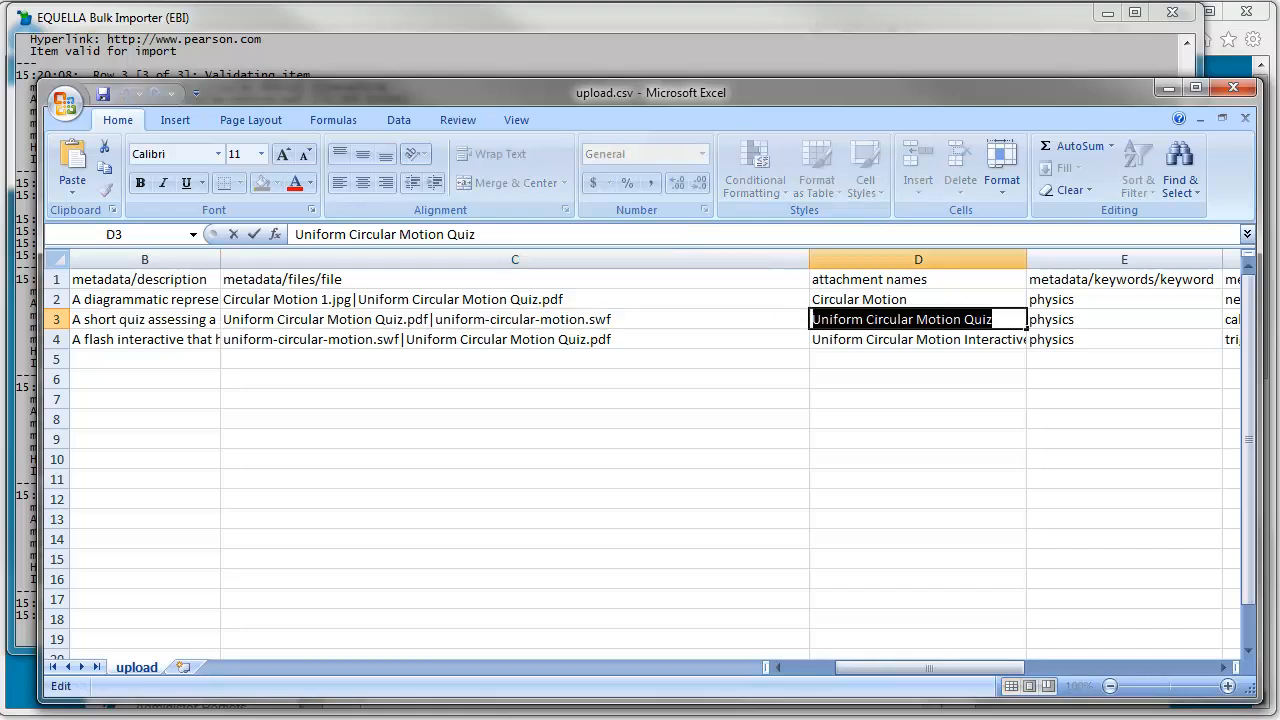
pyautogui.press('Return')
pyautogui.press('Up')
pyautogui.press('Up')
pyautogui.press('F2')
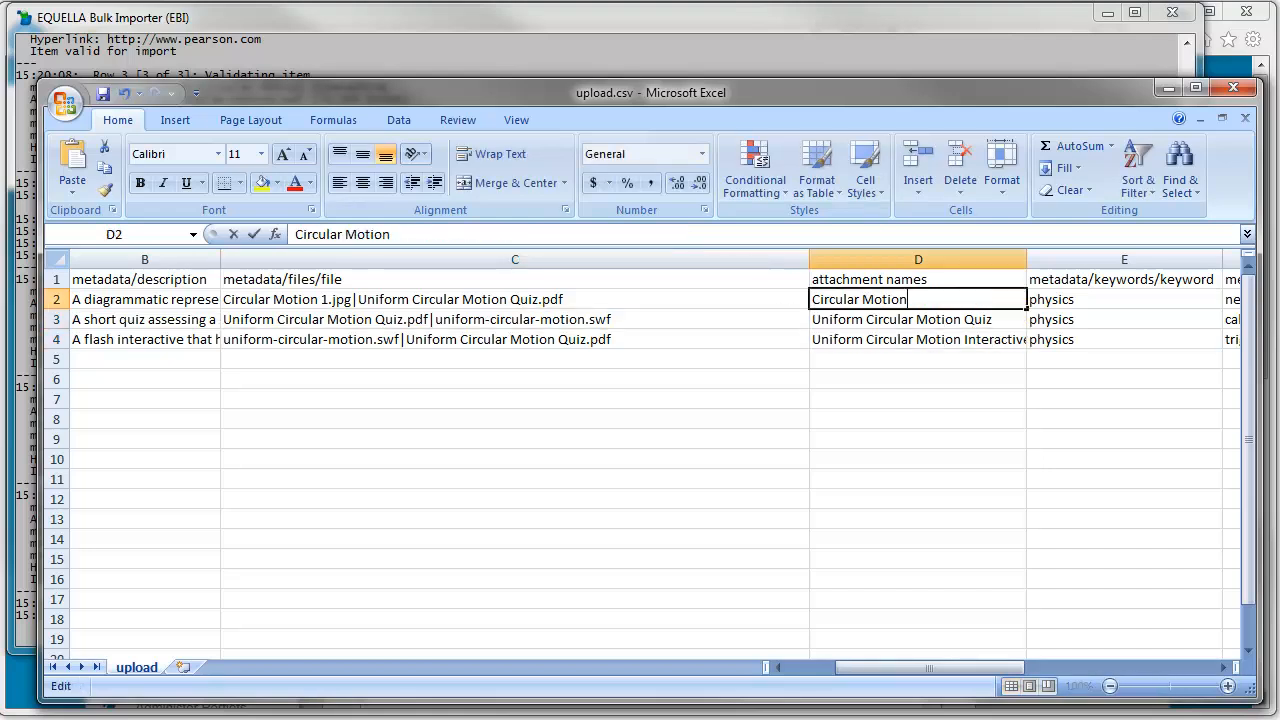
pyautogui.write('|')
pyautogui.hotkey('ctrl', 'v')
pyautogui.press('Return')
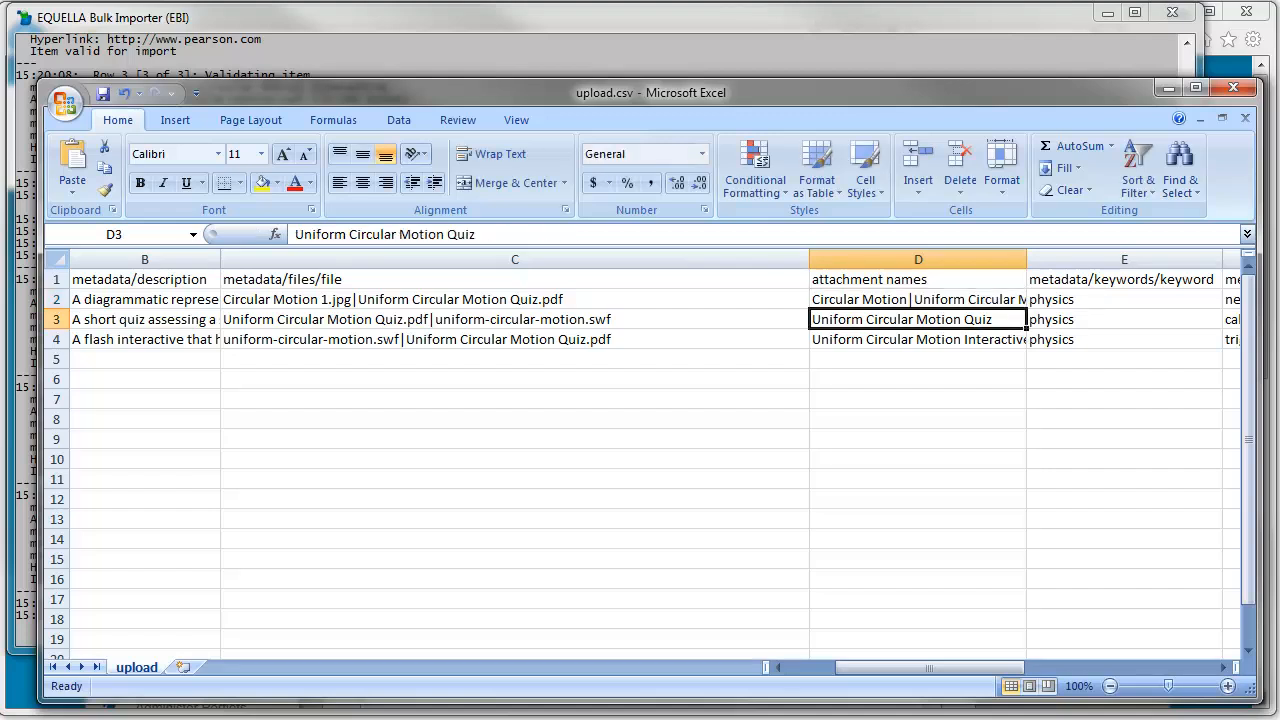
# Step: Fit column D to the attachment names and save upload.csv, keeping the CSV format
pyautogui.doubleClick(1026, 259)
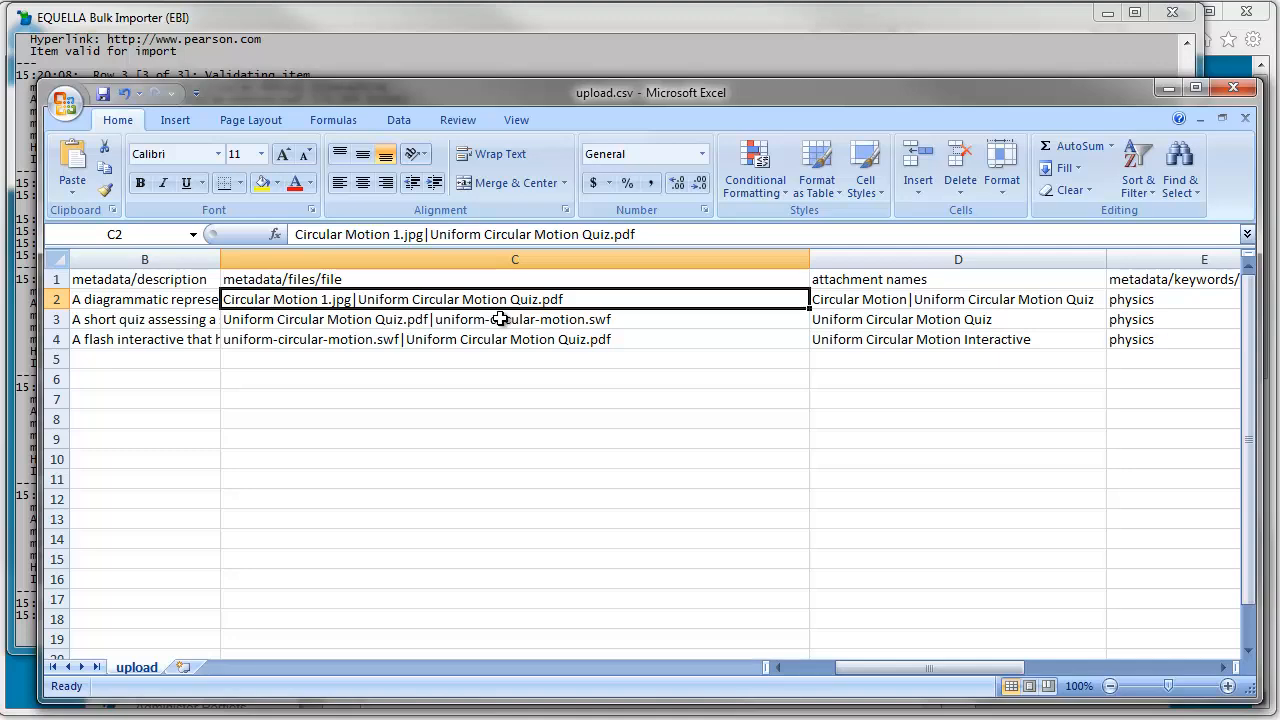
pyautogui.click(103, 93)
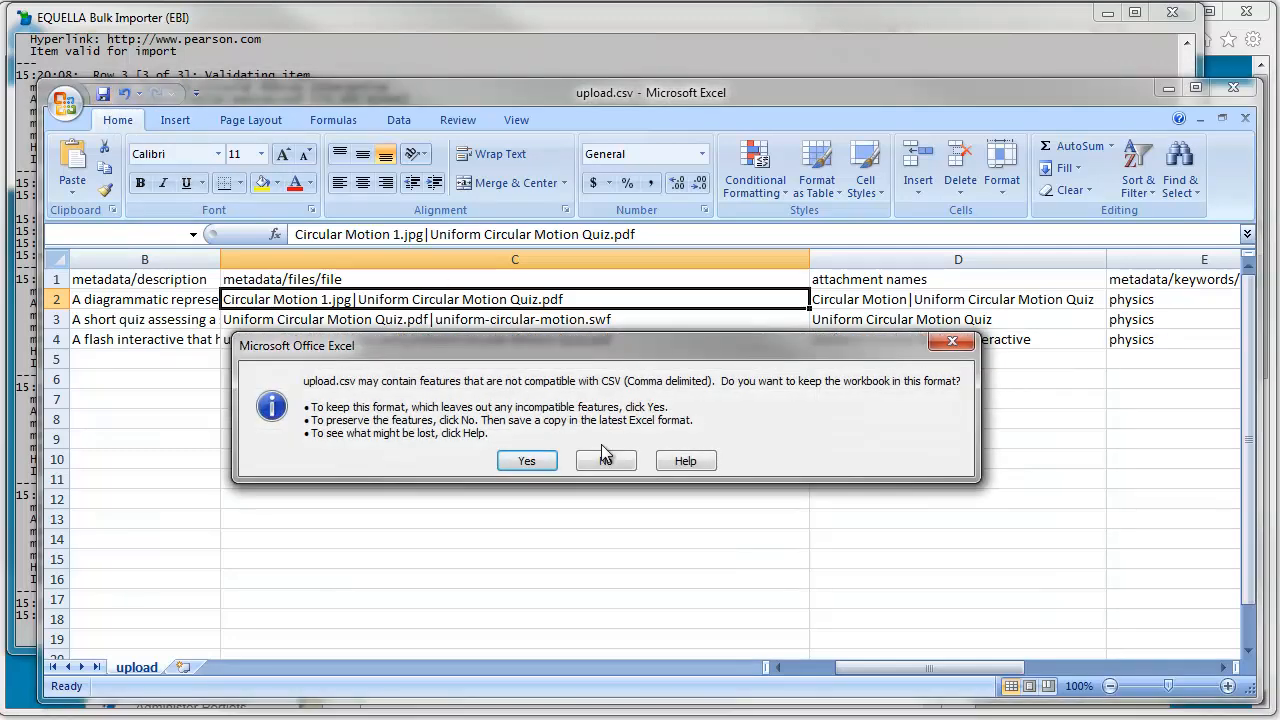
pyautogui.click(527, 460)
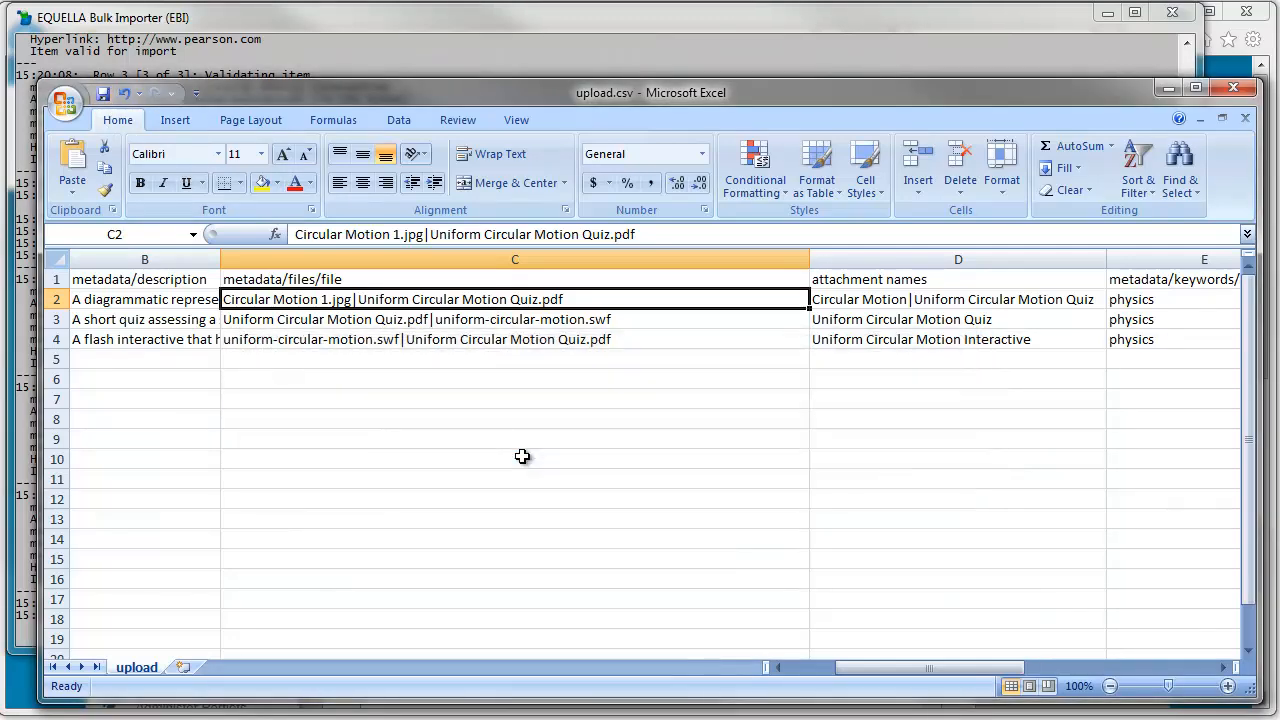
# Step: Switch to the EBI column settings and set the delimiter to | for the attachment names and URL Names columns
pyautogui.click(31, 690)
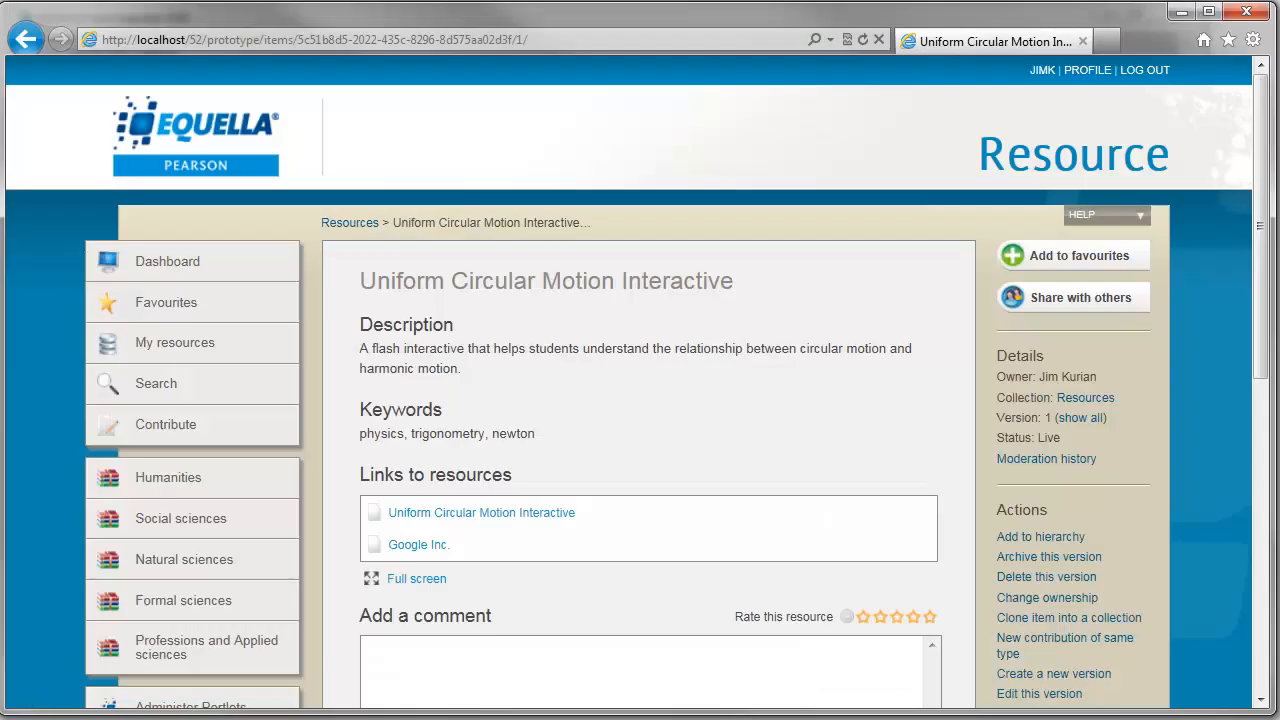
pyautogui.hotkey('alt', 'Tab')
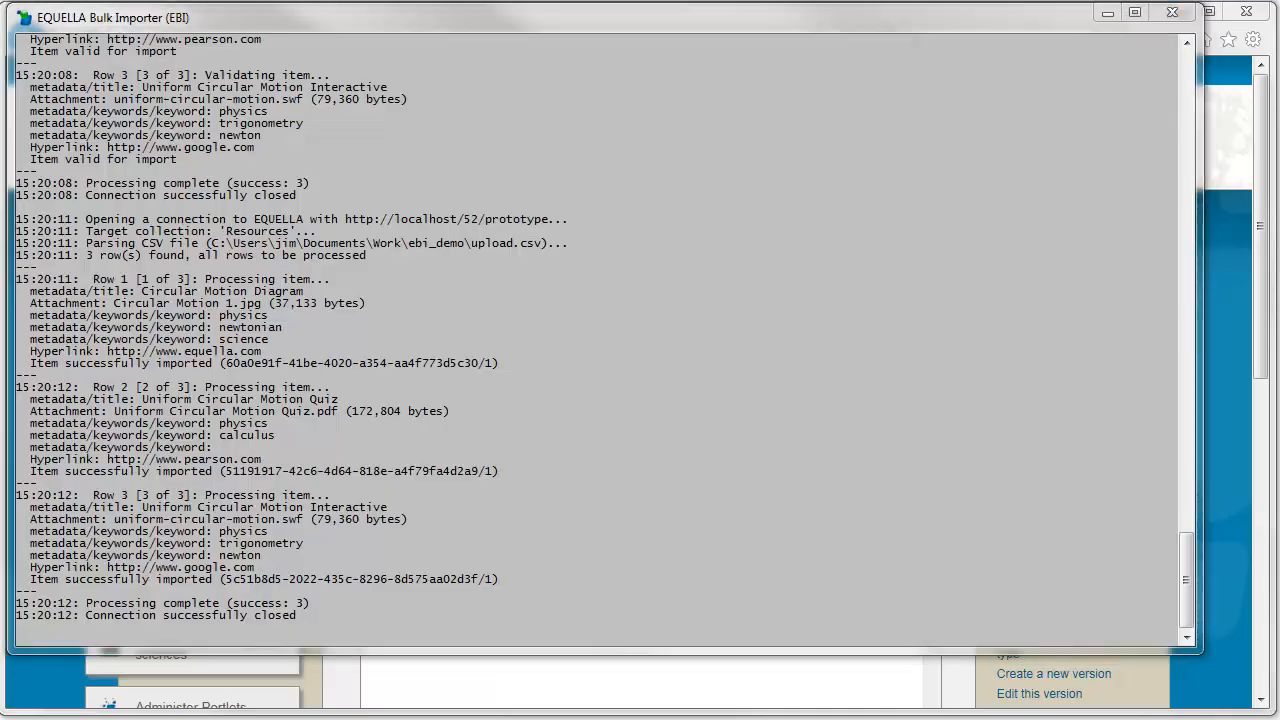
pyautogui.hotkey('alt', 'Tab')
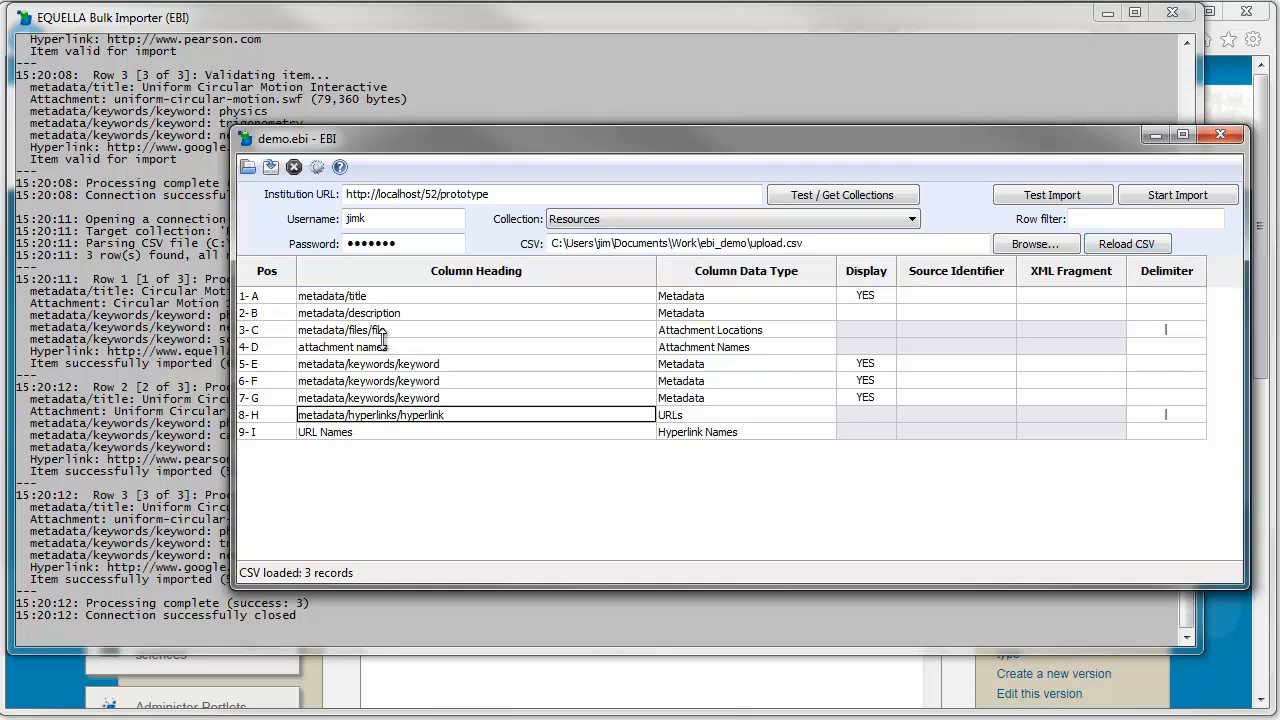
pyautogui.click(385, 347)
pyautogui.click(1170, 347)
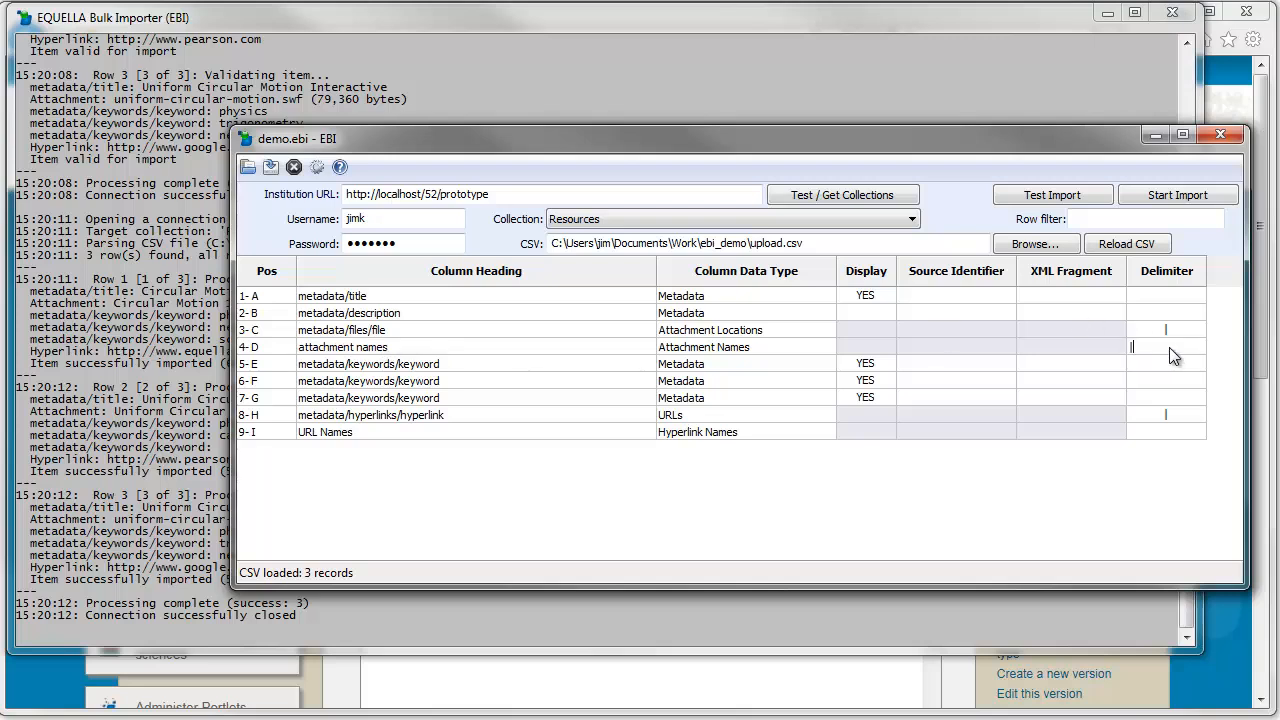
pyautogui.click(328, 434)
pyautogui.click(1173, 431)
pyautogui.click(620, 441)
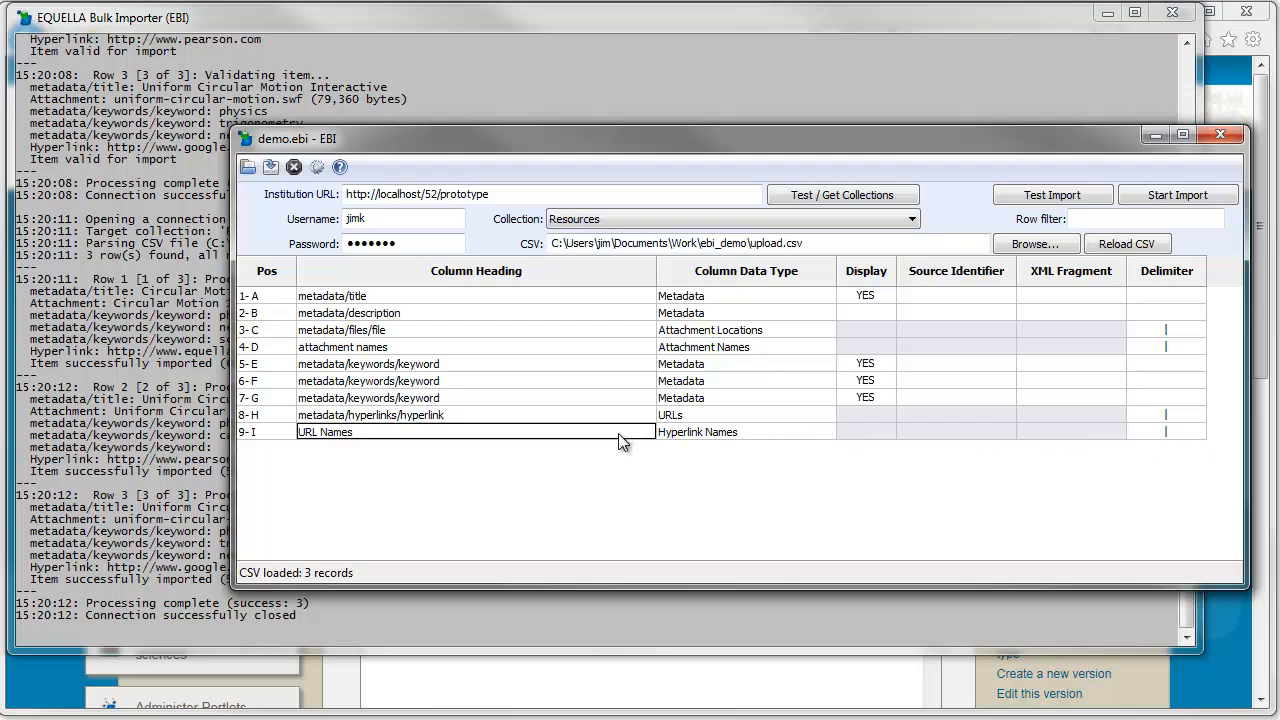
# Step: Run a test import of upload.csv into the Resources collection and start the actual import
pyautogui.click(1079, 204)
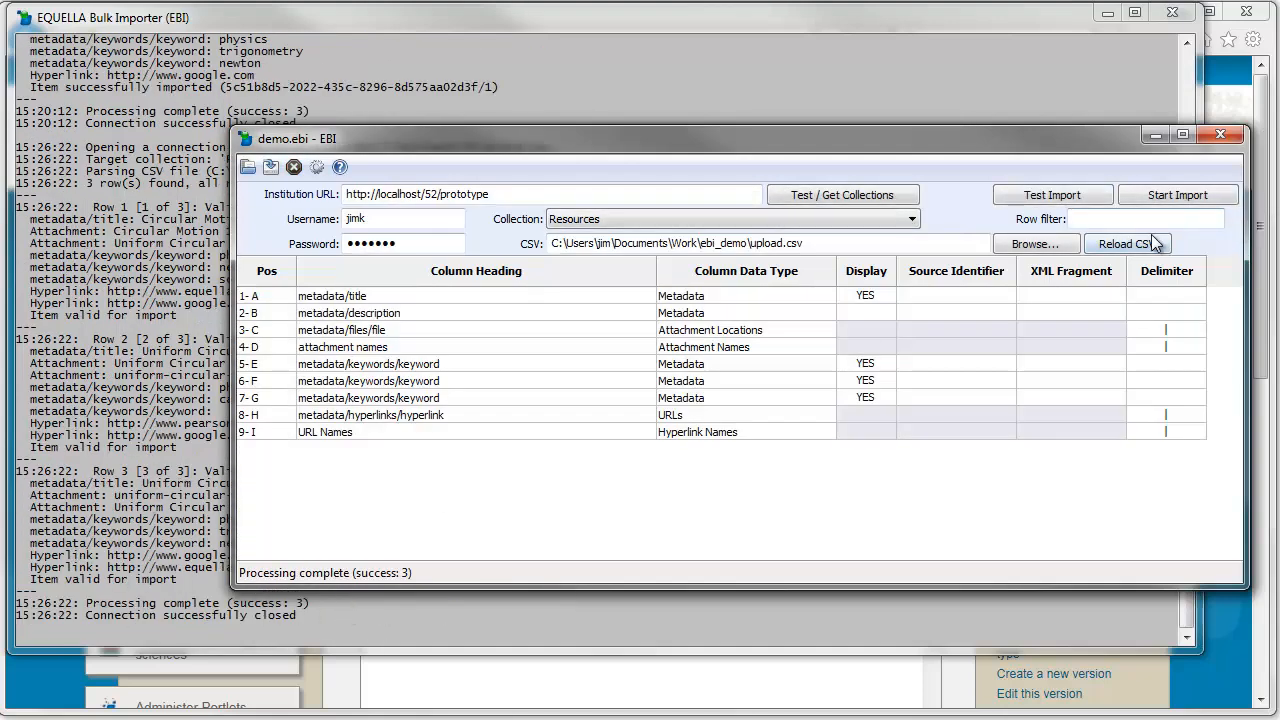
pyautogui.click(1180, 206)
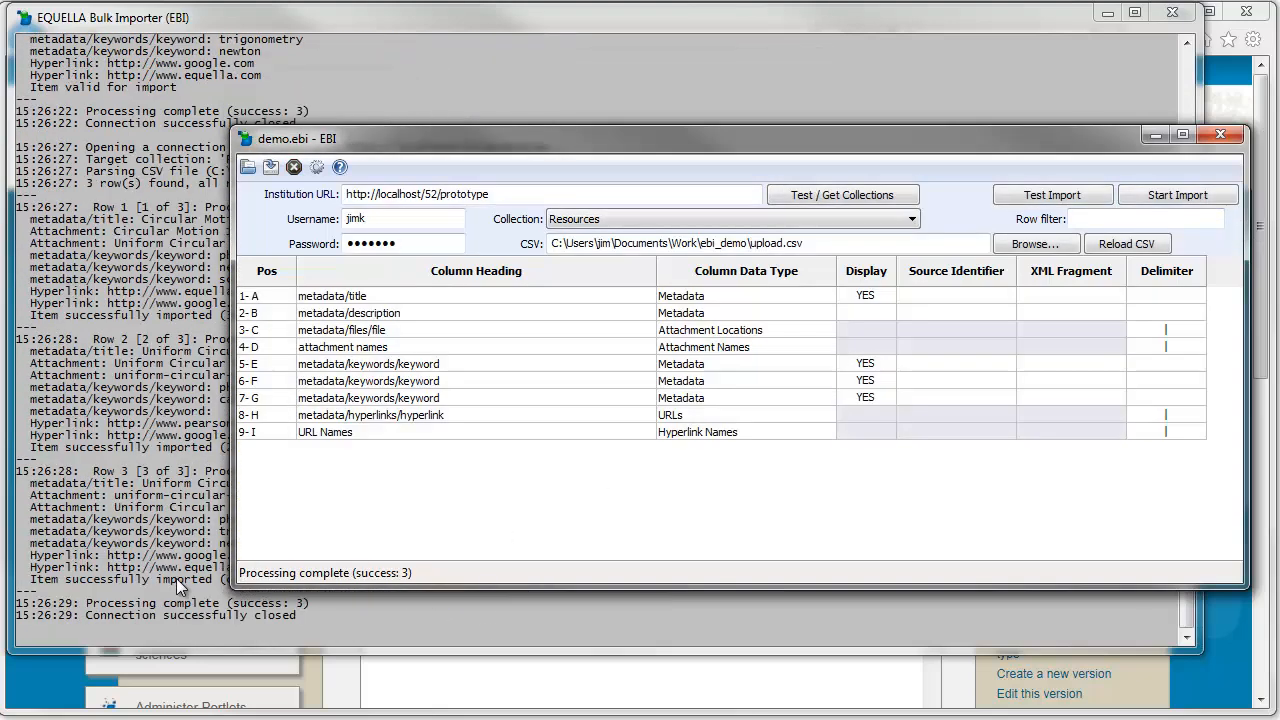
# Step: Switch to EQUELLA in the browser, list the resources, and open Circular Motion Diagram to check its resource links
pyautogui.click(40, 688)
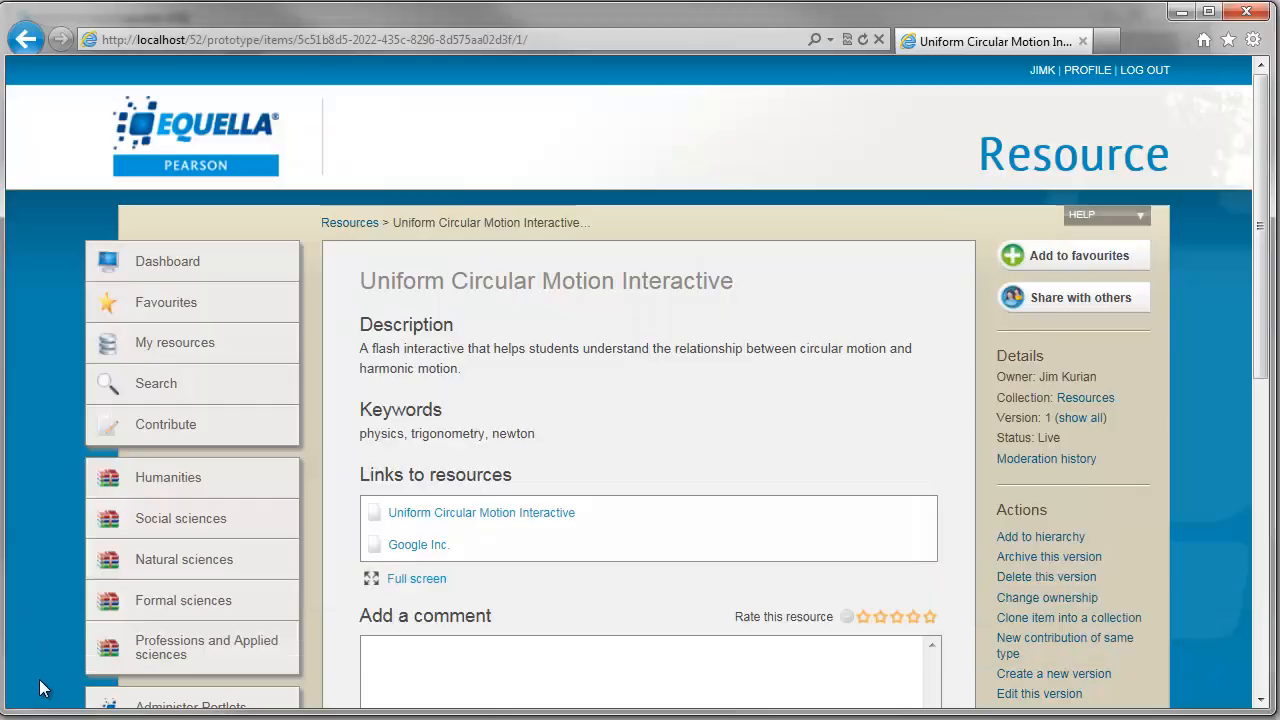
pyautogui.click(170, 390)
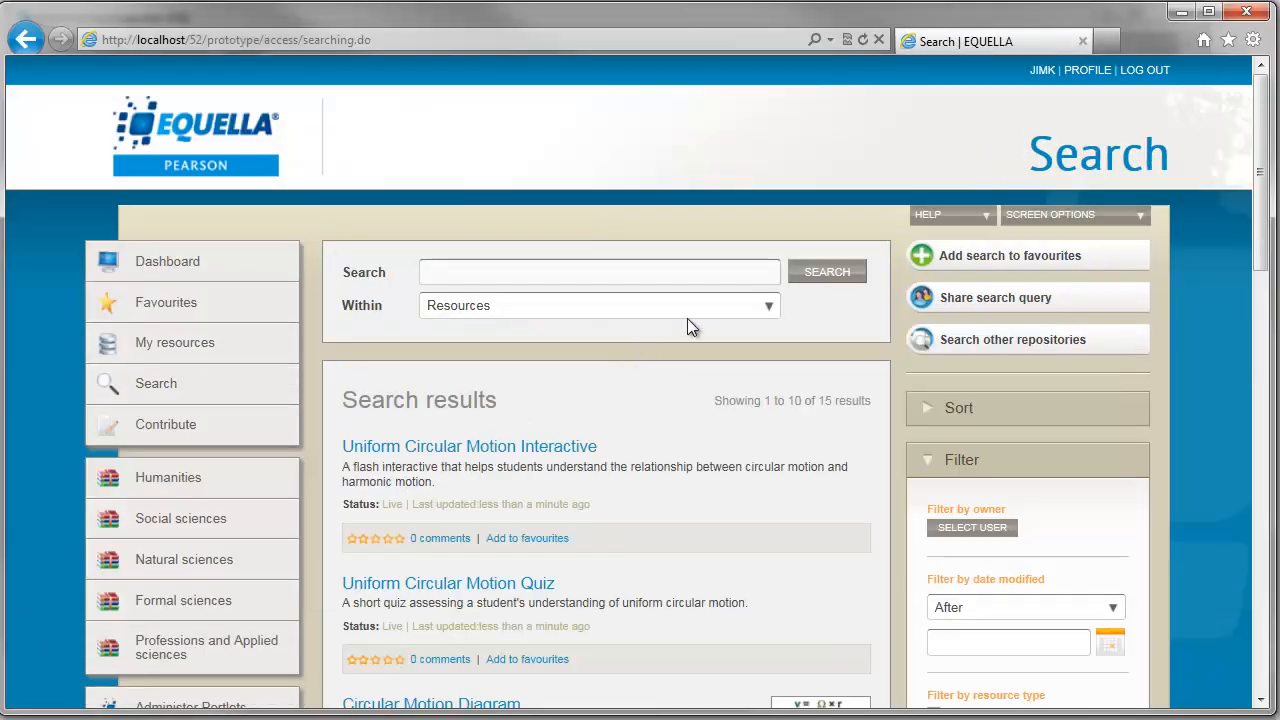
pyautogui.scroll(-2, 705, 349)
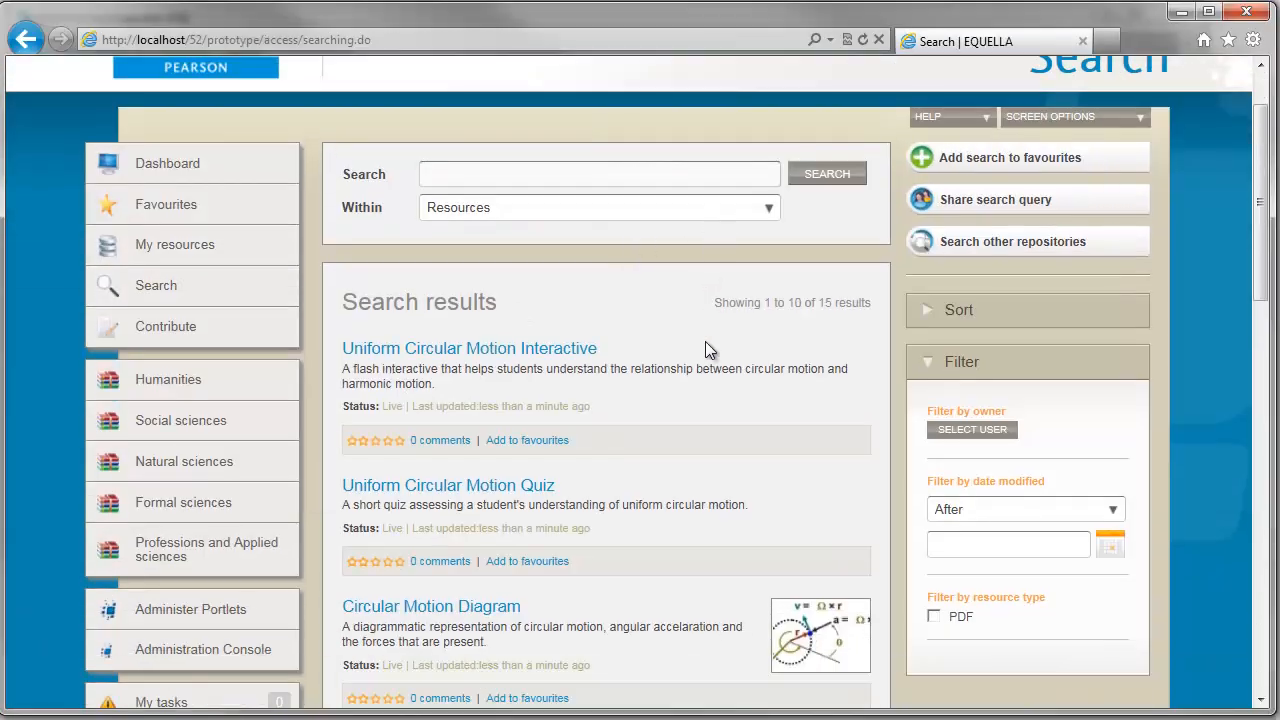
pyautogui.click(431, 608)
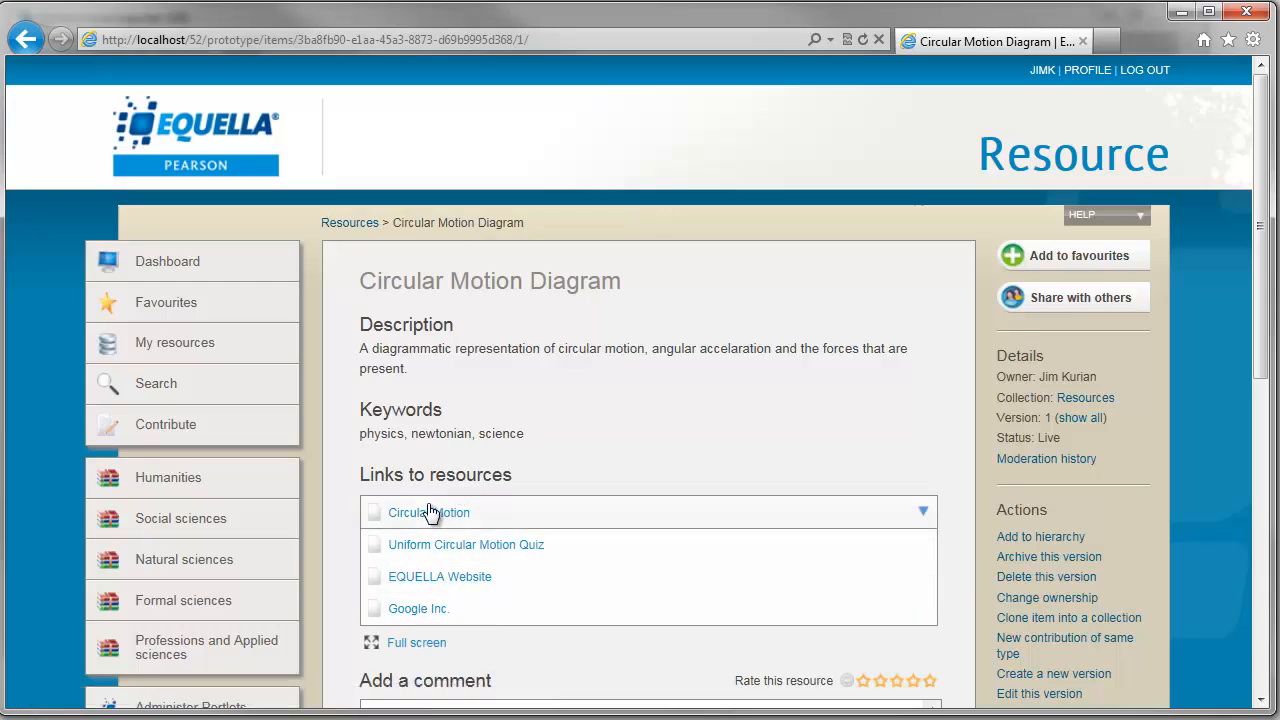
# Step: Return to the resource search and open Uniform Circular Motion Quiz to check the names of its resource links
pyautogui.click(143, 386)
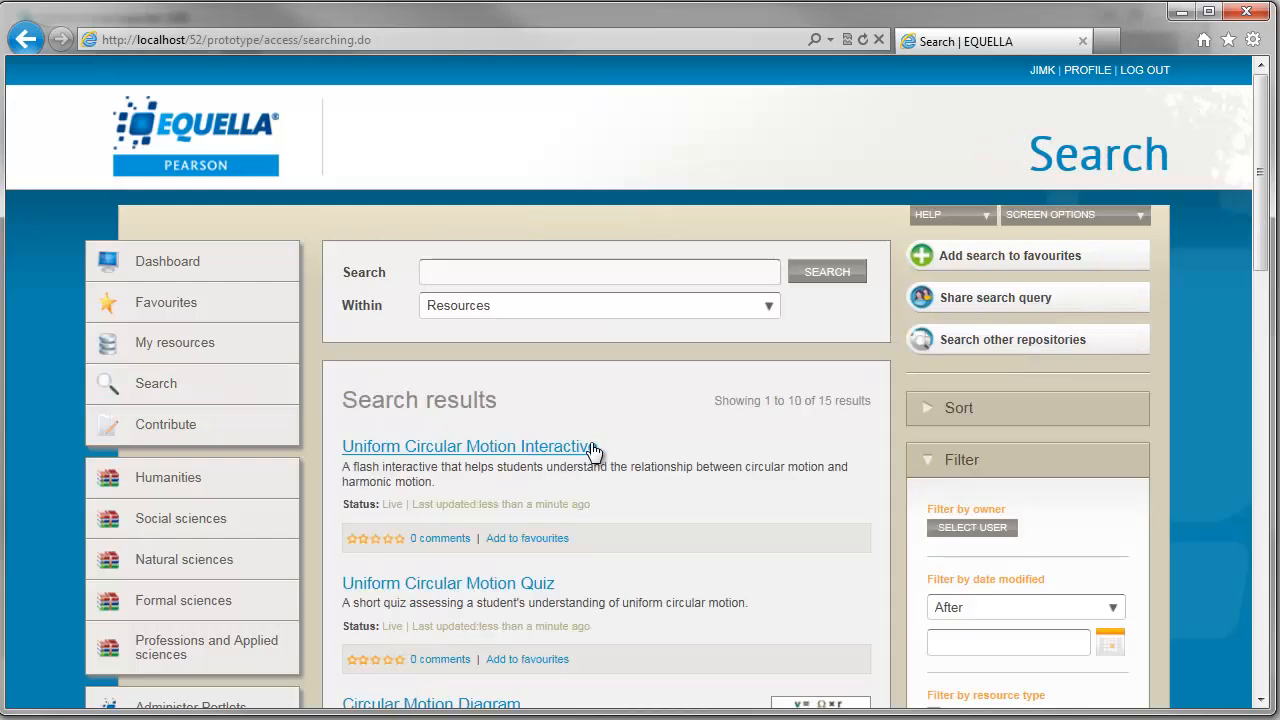
pyautogui.click(455, 582)
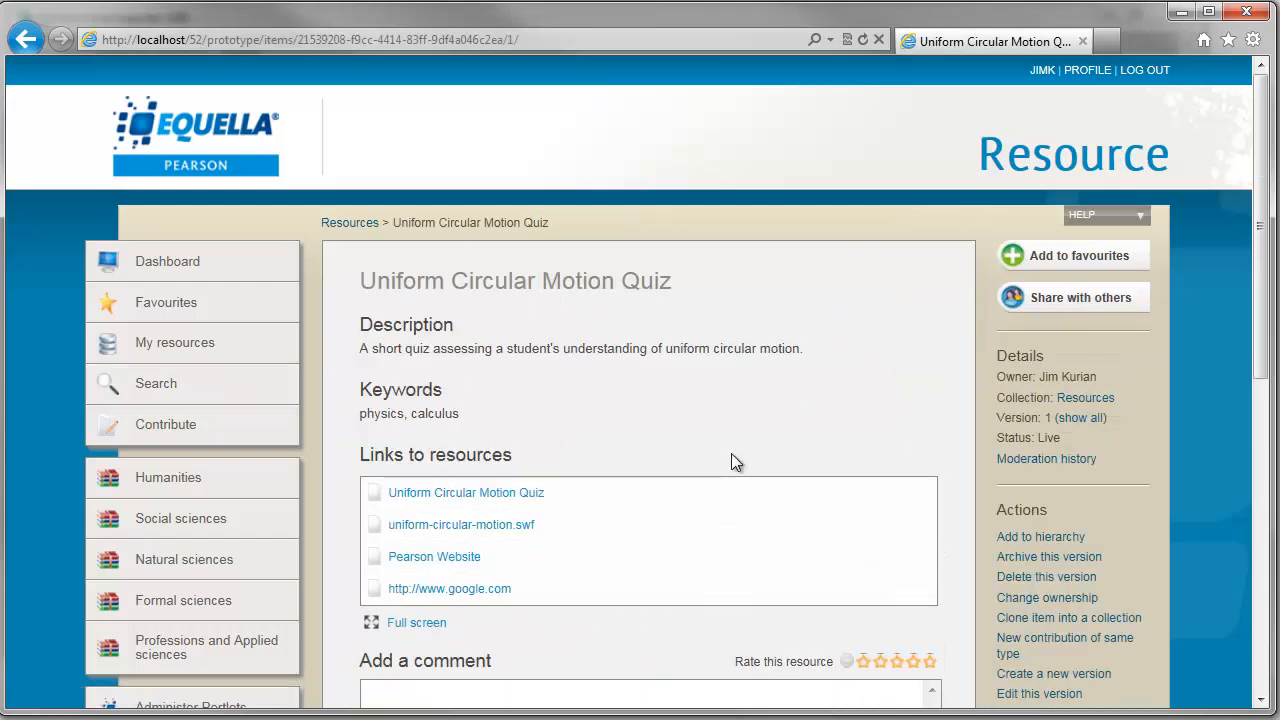
pyautogui.scroll(-2, 704, 426)
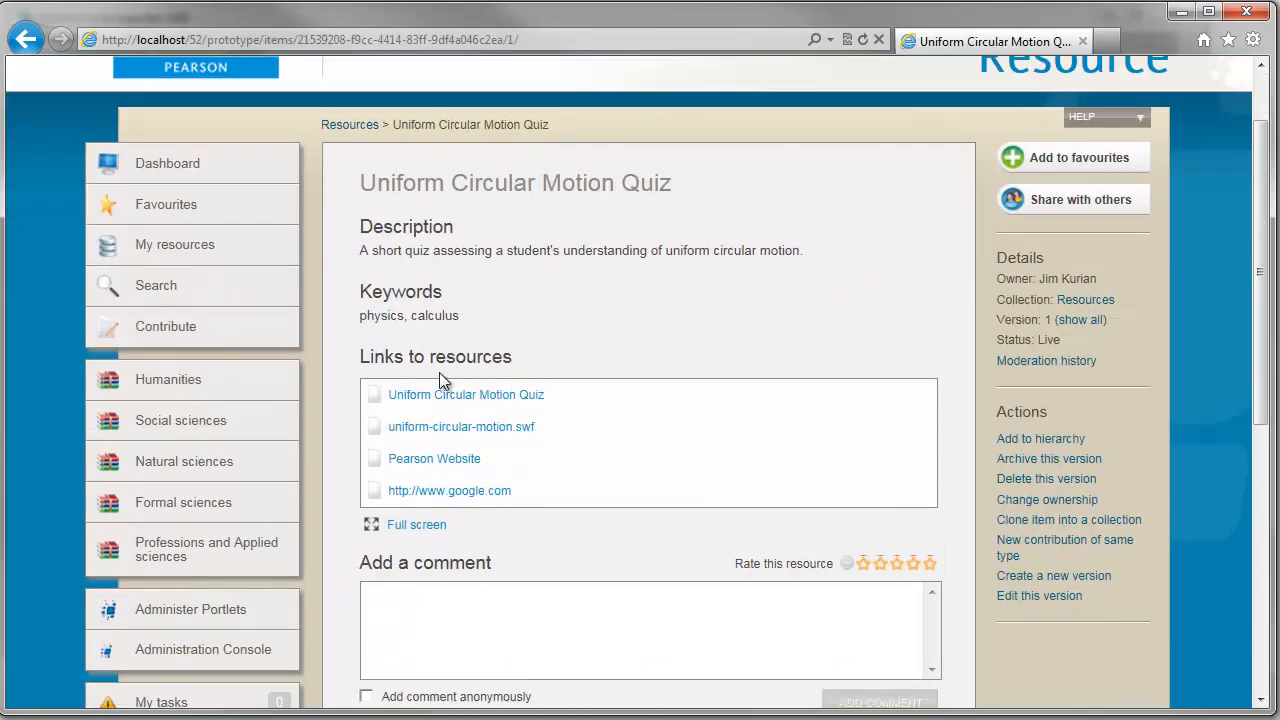